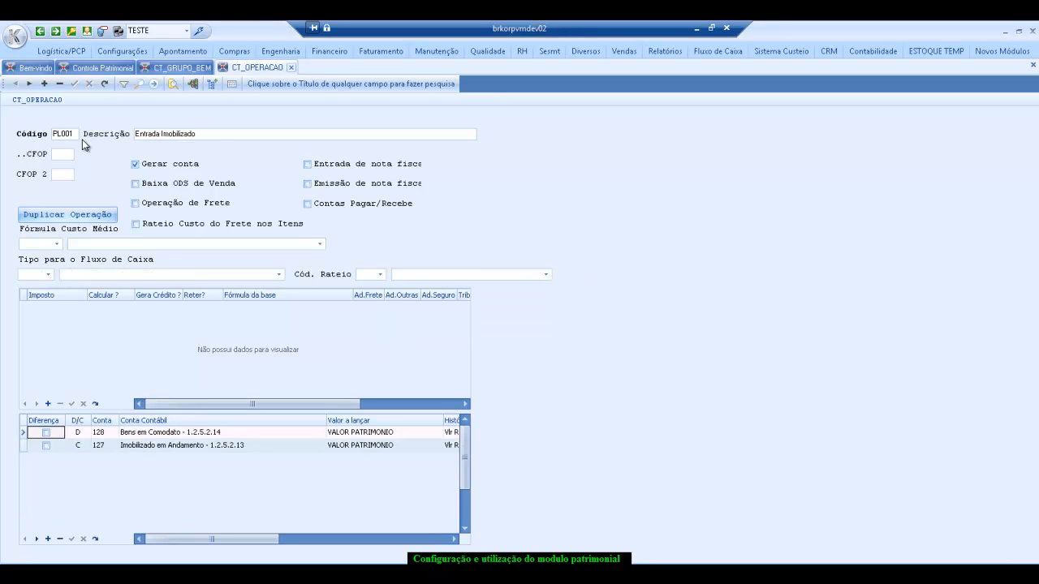
Review the description and the debit and credit accounts of operation PL001, and clear its Gerar conta option.
{"action": "left_click_drag", "start_coordinate": [220, 133], "coordinate": [122, 135]}
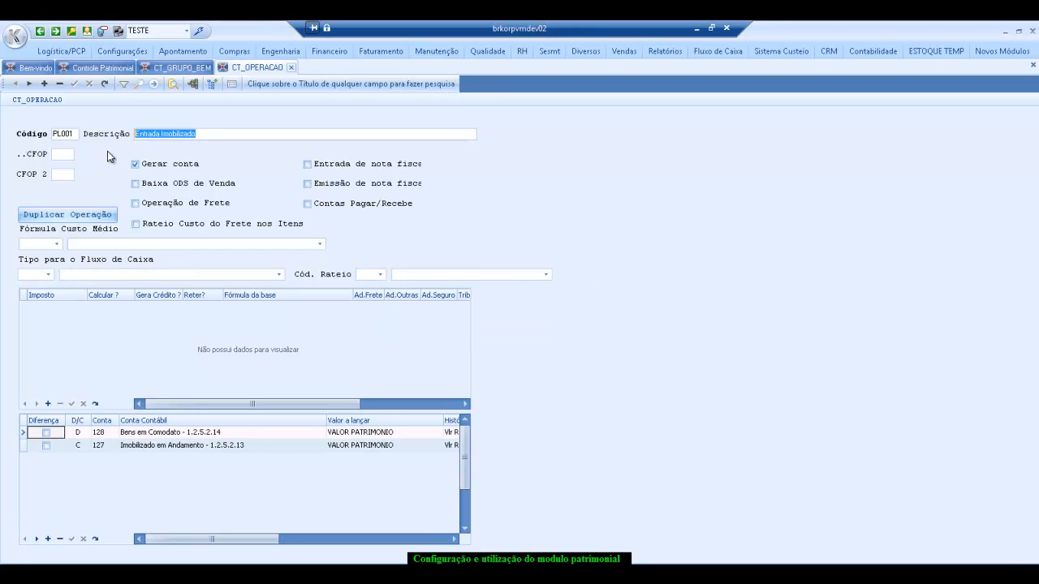
{"action": "left_click", "coordinate": [162, 434]}
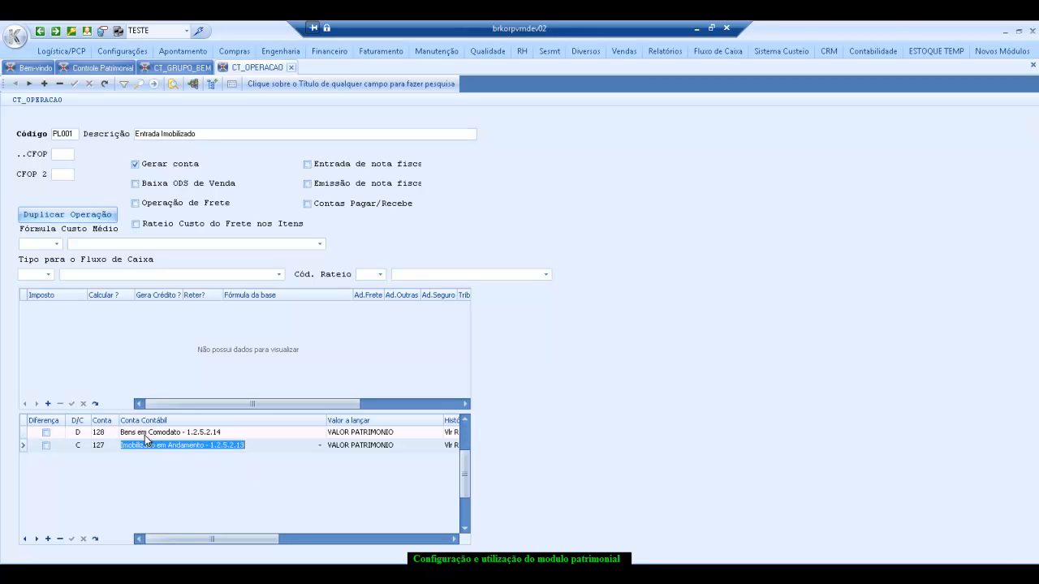
{"action": "left_click", "coordinate": [146, 451]}
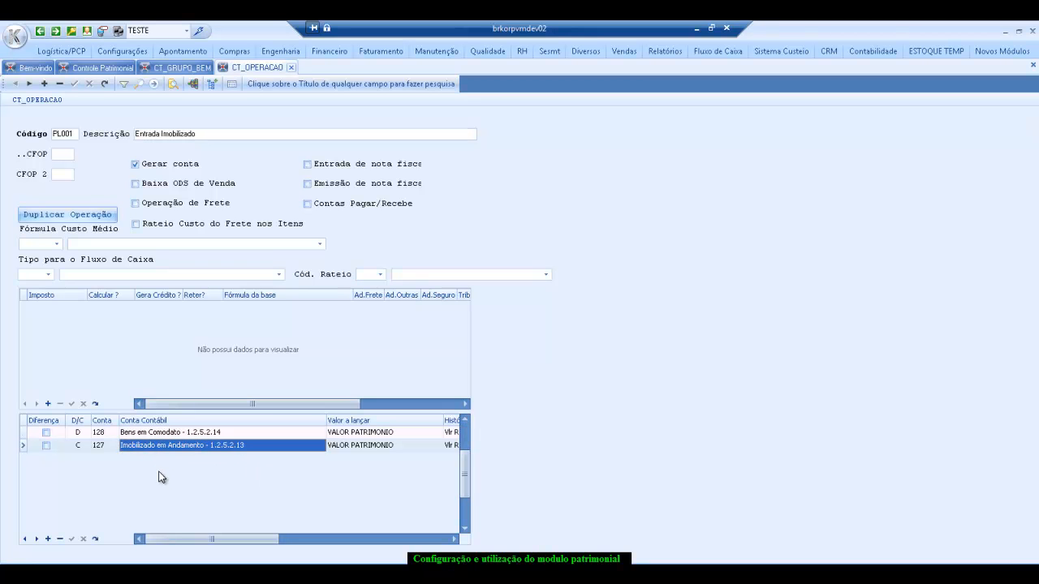
{"action": "left_click", "coordinate": [162, 166]}
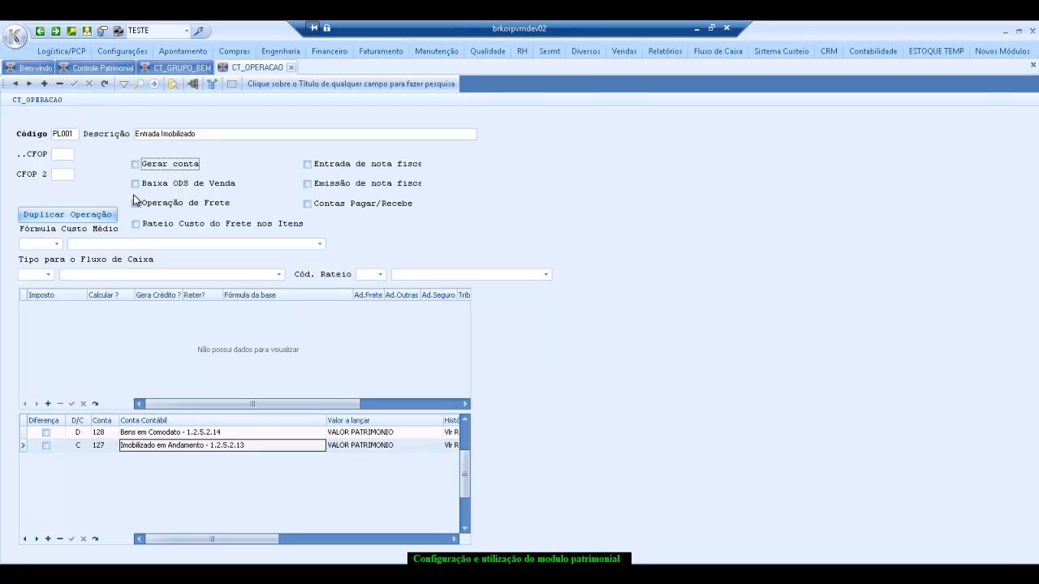
{"action": "left_click", "coordinate": [175, 433]}
{"action": "left_click", "coordinate": [179, 444]}
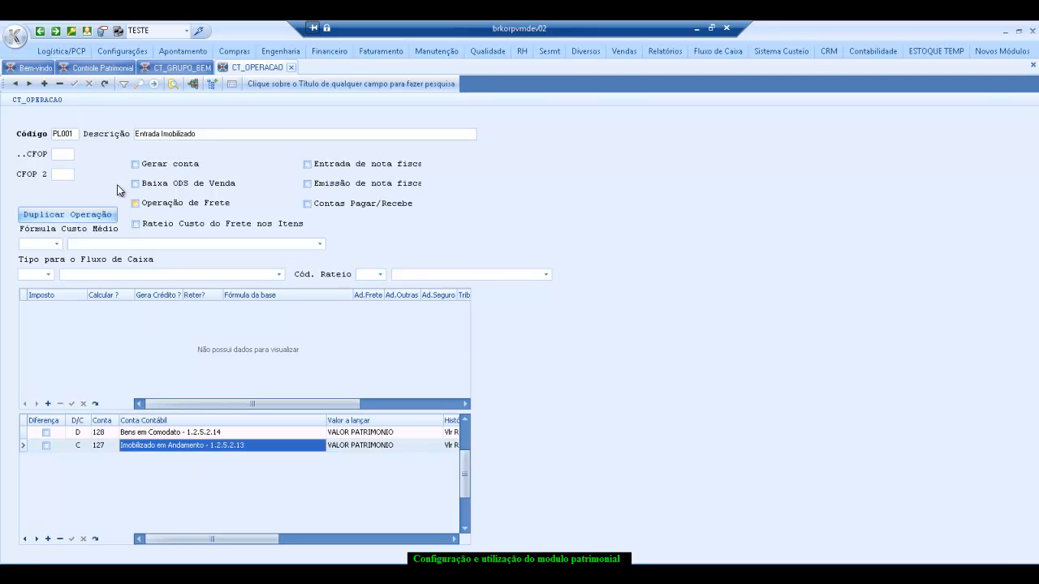
Look up accounting operation D0015 by its code.
{"action": "left_click", "coordinate": [35, 137]}
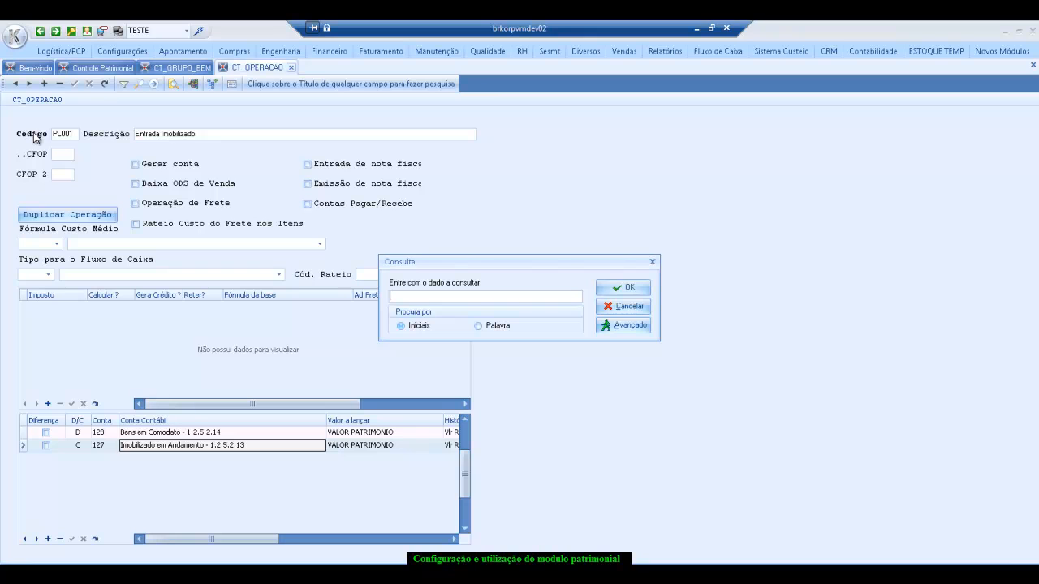
{"action": "type", "text": "d0015"}
{"action": "key", "text": "Return"}
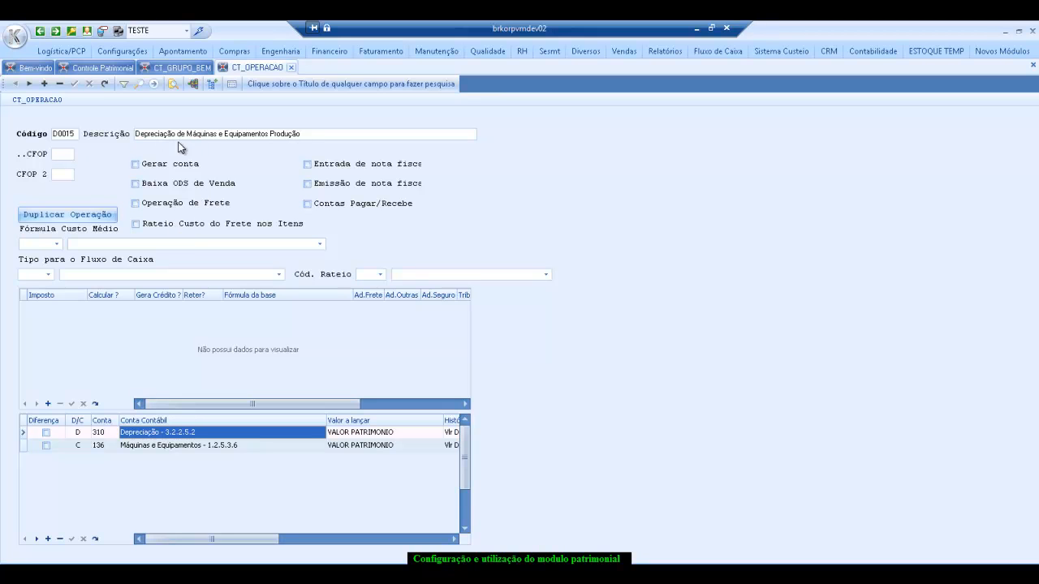
Look up operation D0031 by code and examine its description and credit account.
{"action": "left_click", "coordinate": [31, 138]}
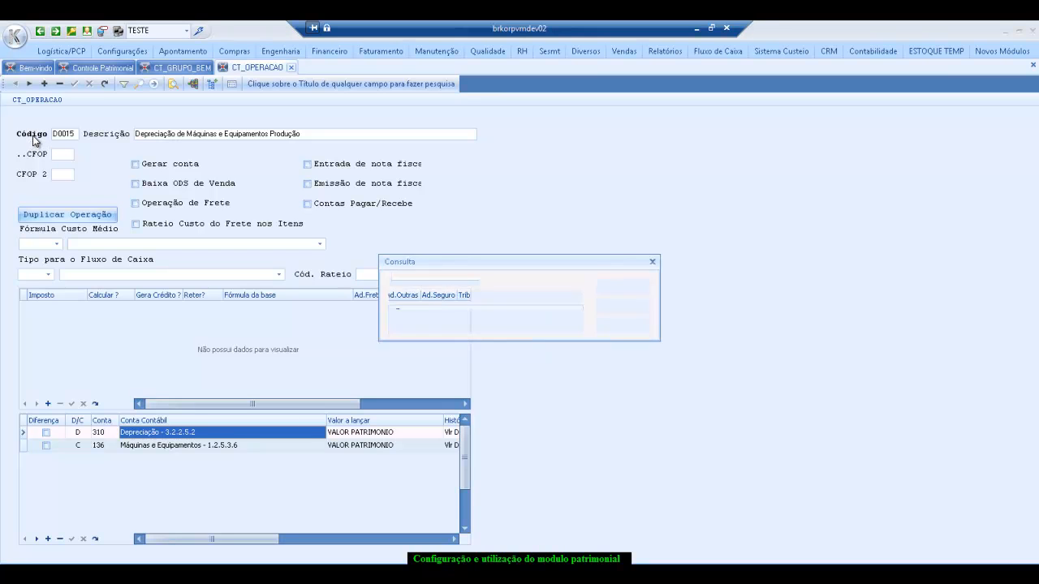
{"action": "type", "text": "d0015"}
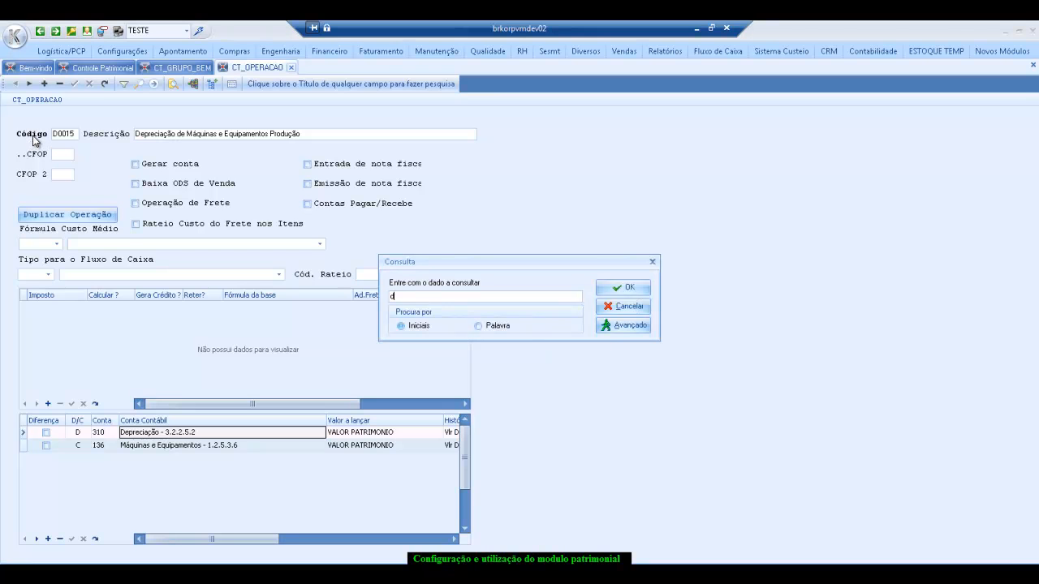
{"action": "key", "text": "Return"}
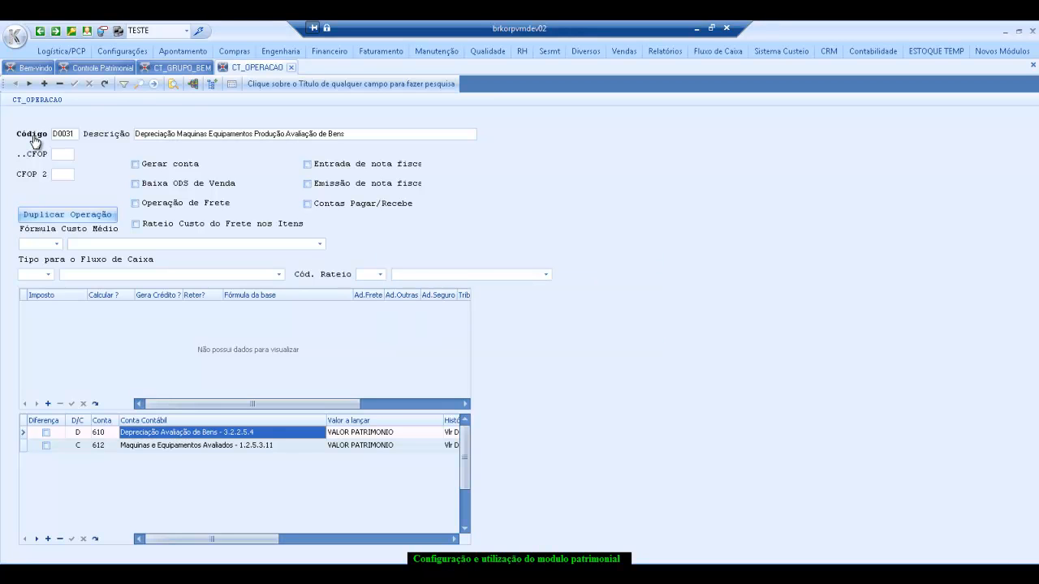
{"action": "left_click", "coordinate": [138, 134]}
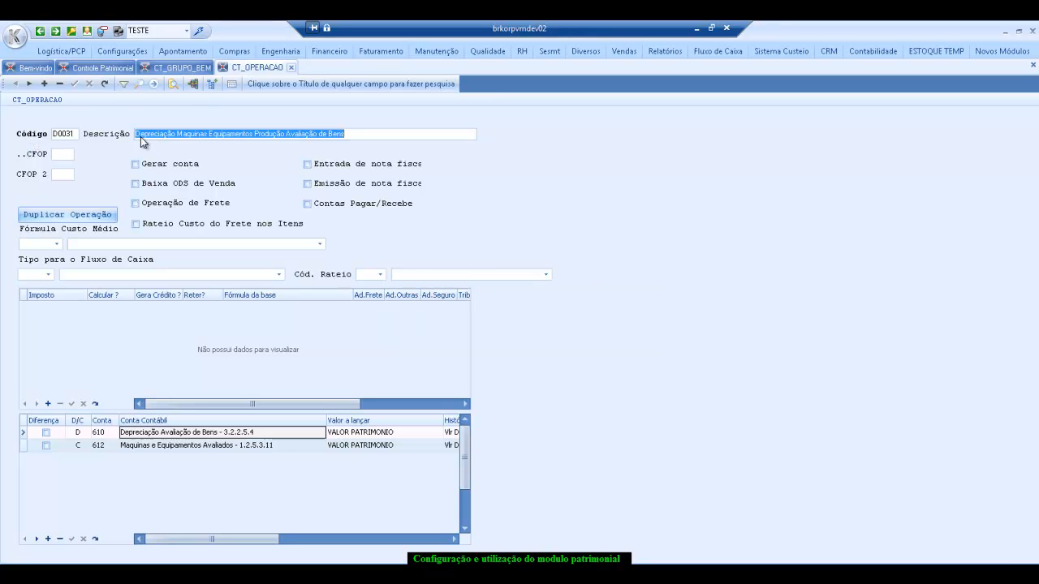
{"action": "double_click", "coordinate": [300, 133]}
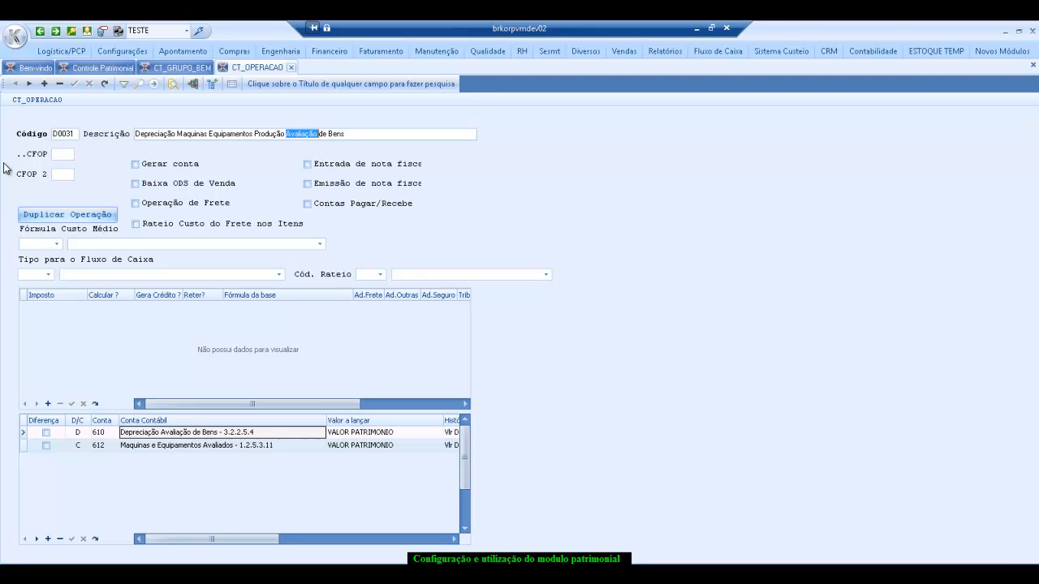
{"action": "left_click", "coordinate": [171, 445]}
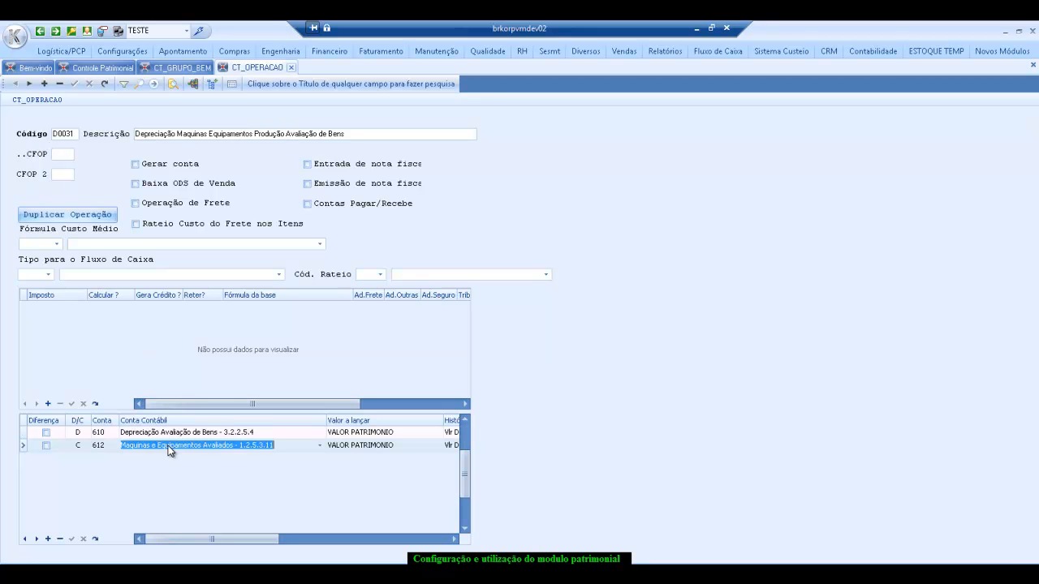
Look up operation PL009 by code and examine its asset write-off description and accounts.
{"action": "left_click", "coordinate": [31, 134]}
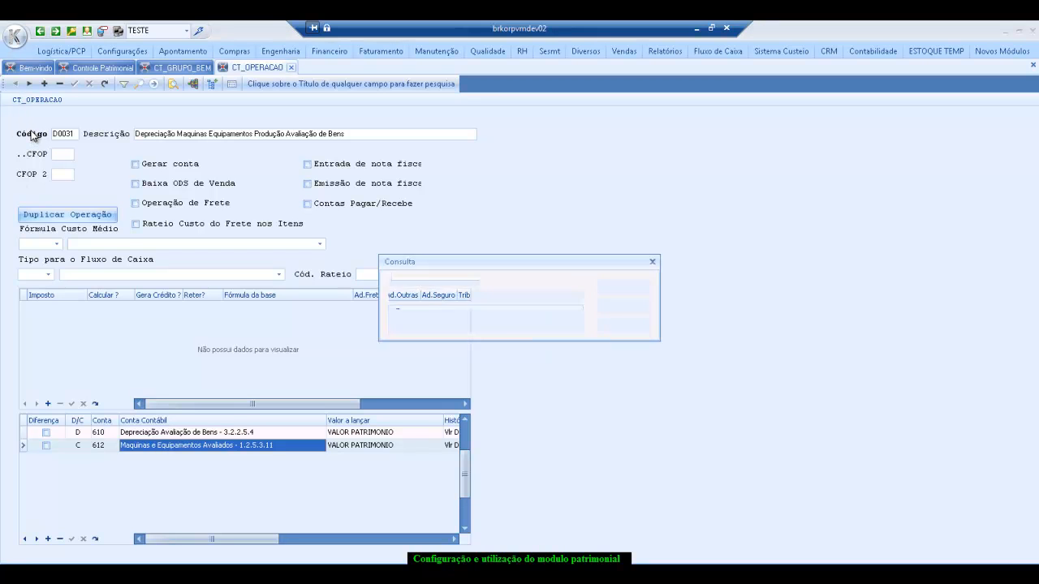
{"action": "type", "text": "pl009"}
{"action": "key", "text": "Return"}
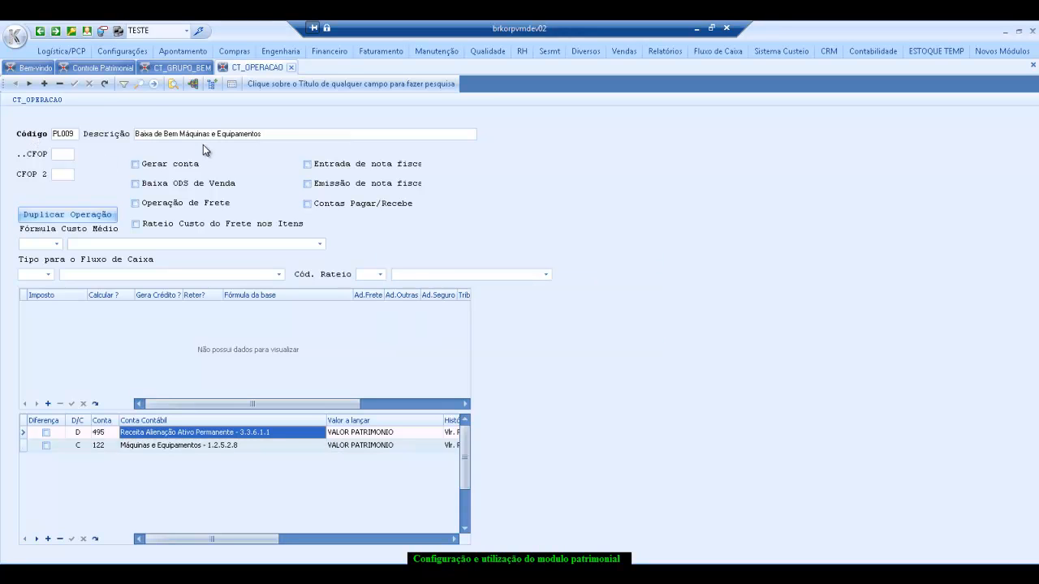
{"action": "left_click_drag", "start_coordinate": [178, 135], "coordinate": [135, 134]}
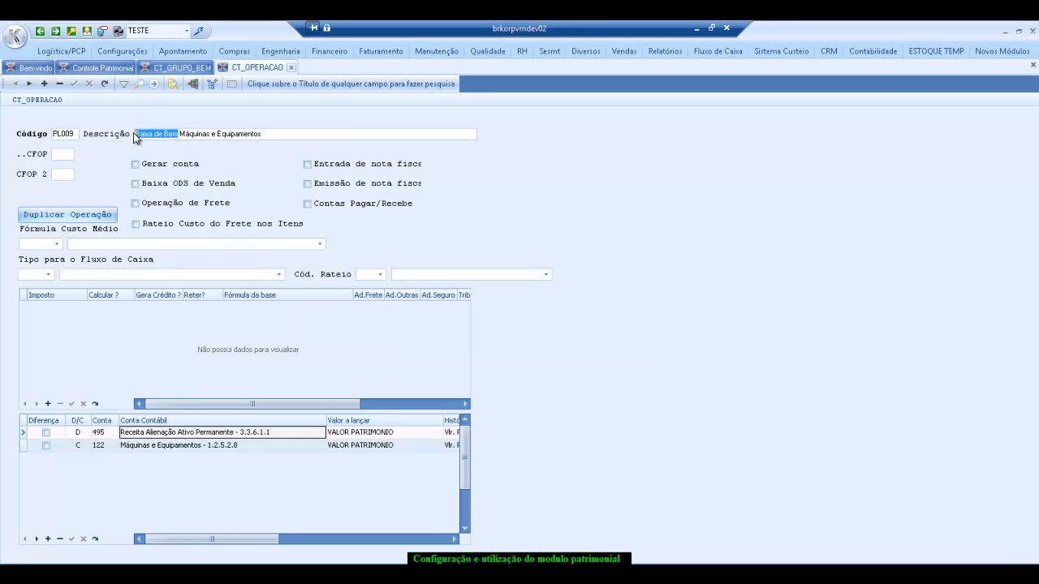
{"action": "left_click", "coordinate": [176, 443]}
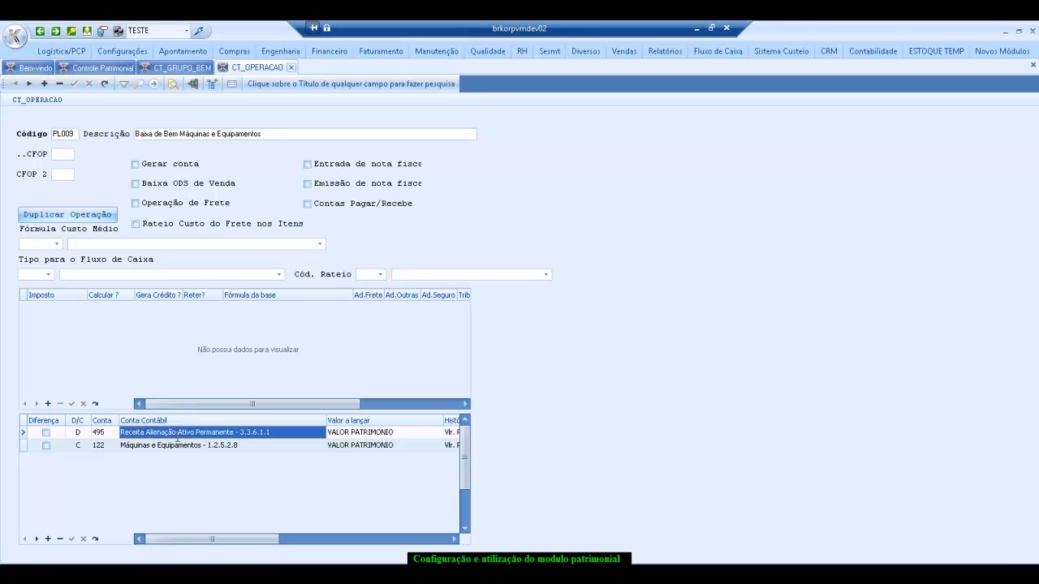
Look up operation PL021 by code and examine its depreciation write-off description and accounts.
{"action": "left_click", "coordinate": [36, 137]}
{"action": "type", "text": "pl021"}
{"action": "key", "text": "Return"}
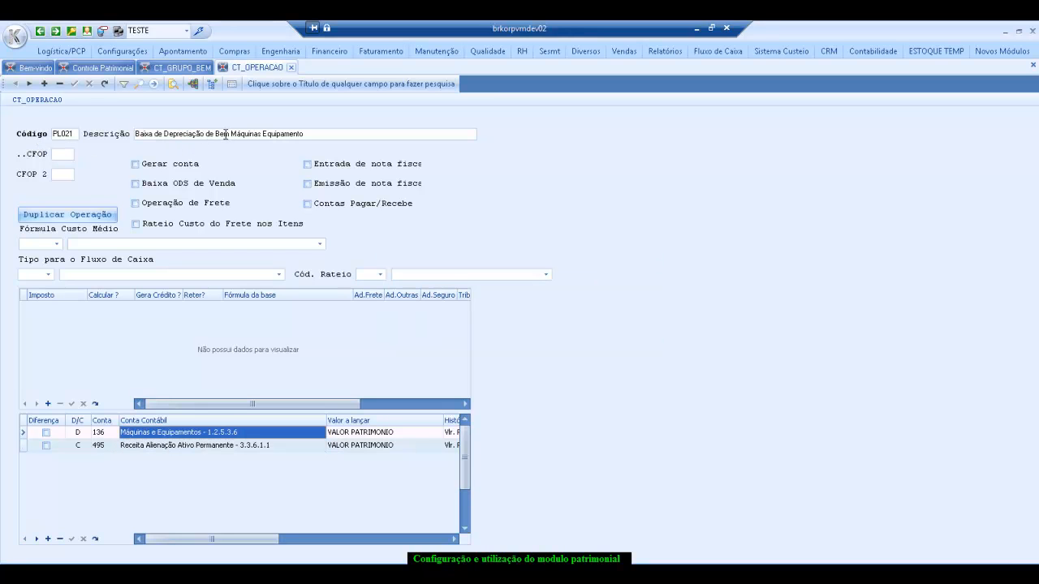
{"action": "left_click_drag", "start_coordinate": [230, 136], "coordinate": [132, 135]}
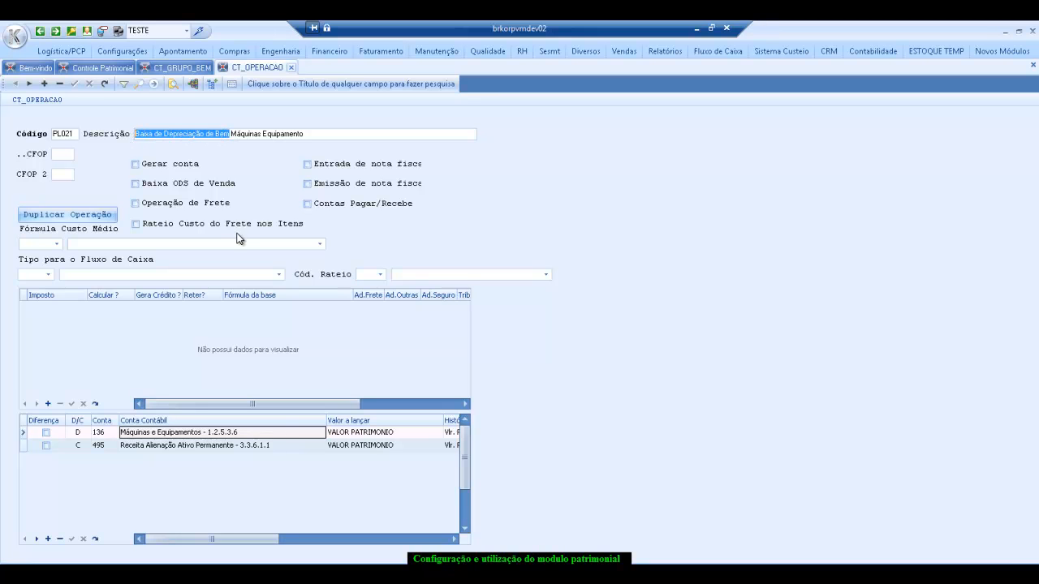
{"action": "left_click", "coordinate": [179, 434]}
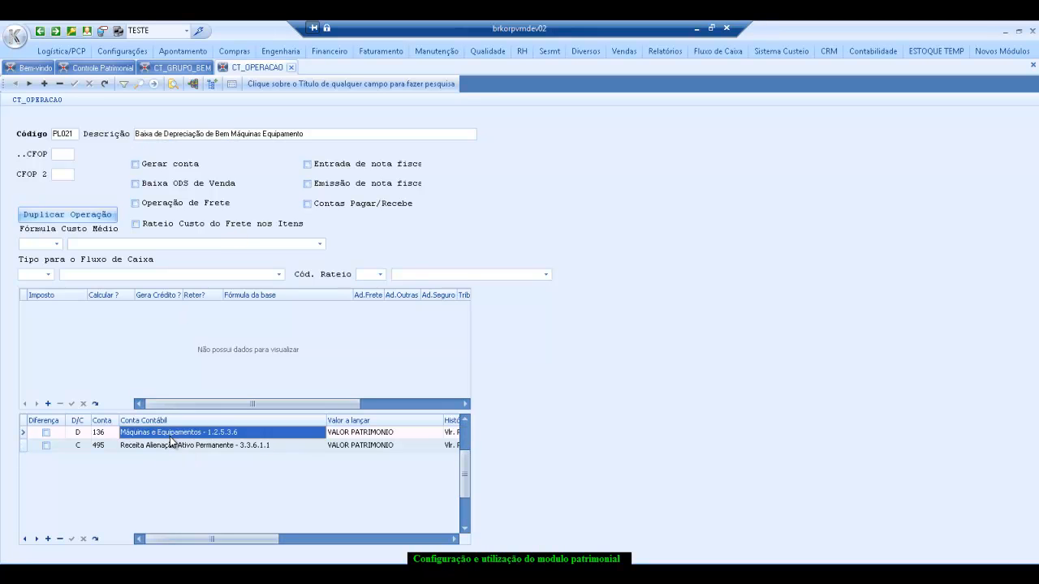
Look up operation PL028 by code and examine its revaluation write-off description and its debit and credit accounts.
{"action": "left_click", "coordinate": [36, 138]}
{"action": "type", "text": "pl028"}
{"action": "key", "text": "Return"}
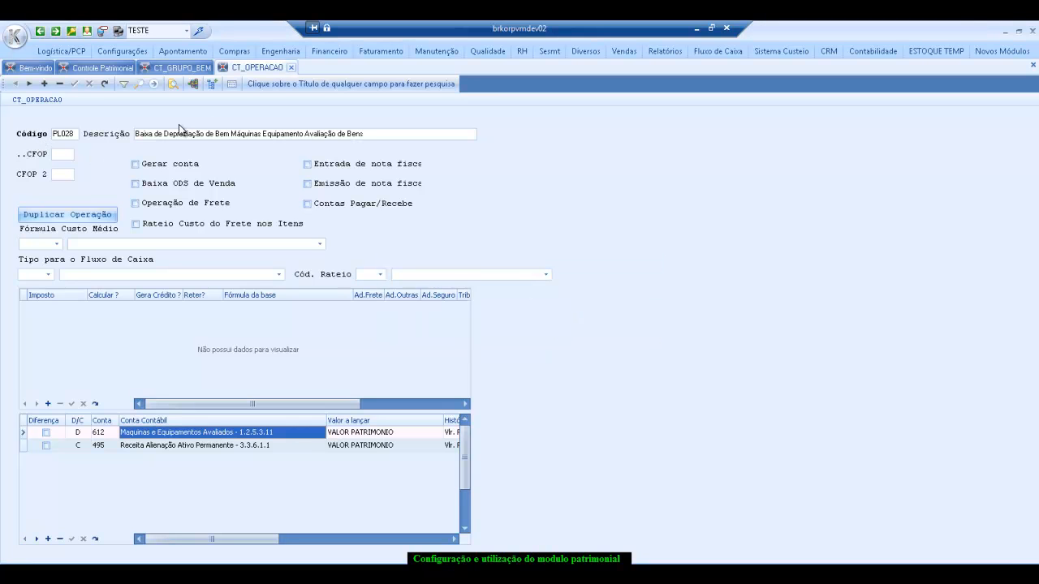
{"action": "left_click", "coordinate": [143, 137]}
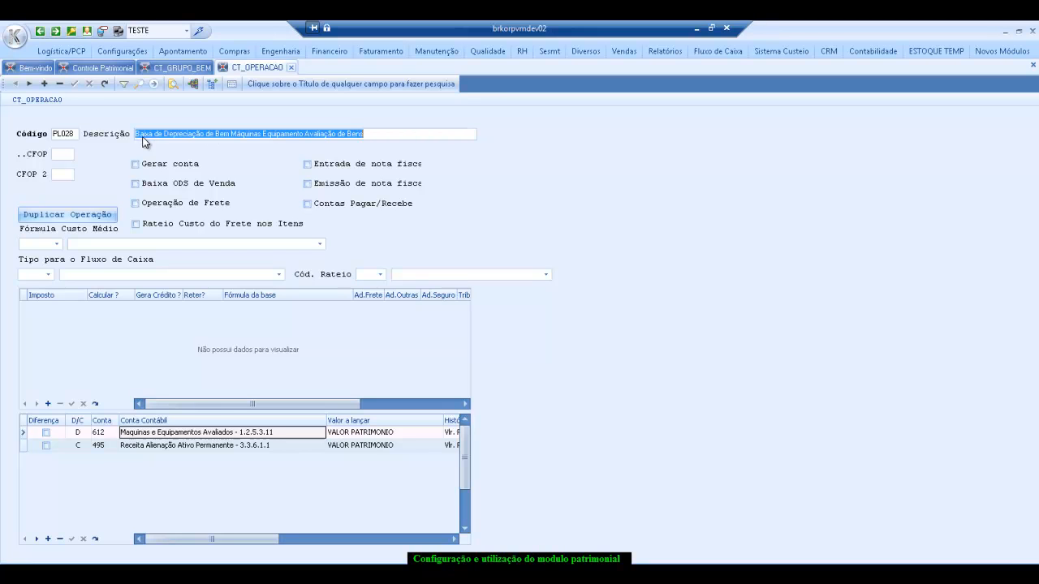
{"action": "left_click", "coordinate": [217, 135]}
{"action": "double_click", "coordinate": [328, 137]}
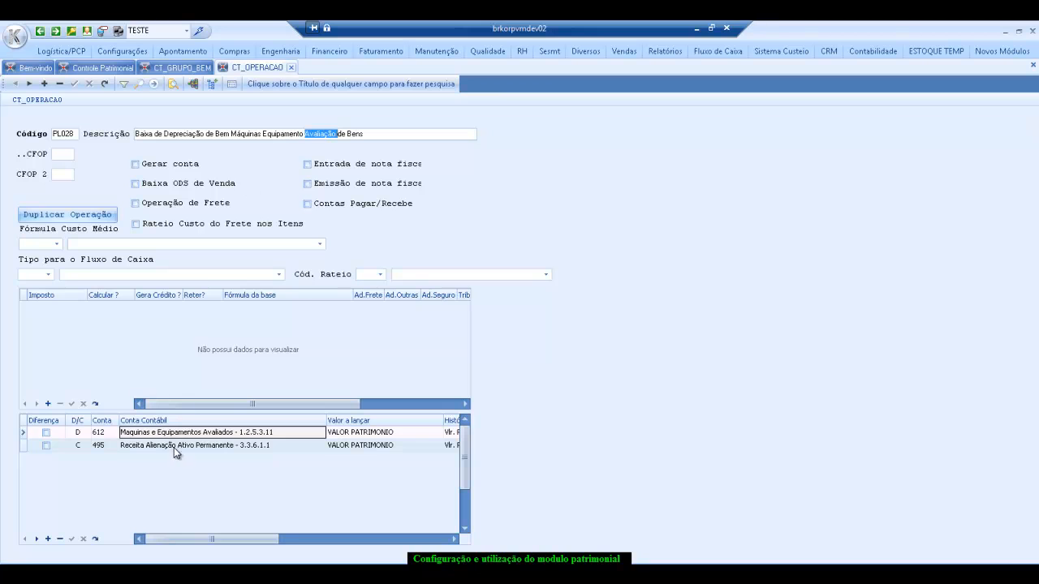
{"action": "left_click", "coordinate": [103, 446]}
{"action": "left_click", "coordinate": [101, 433]}
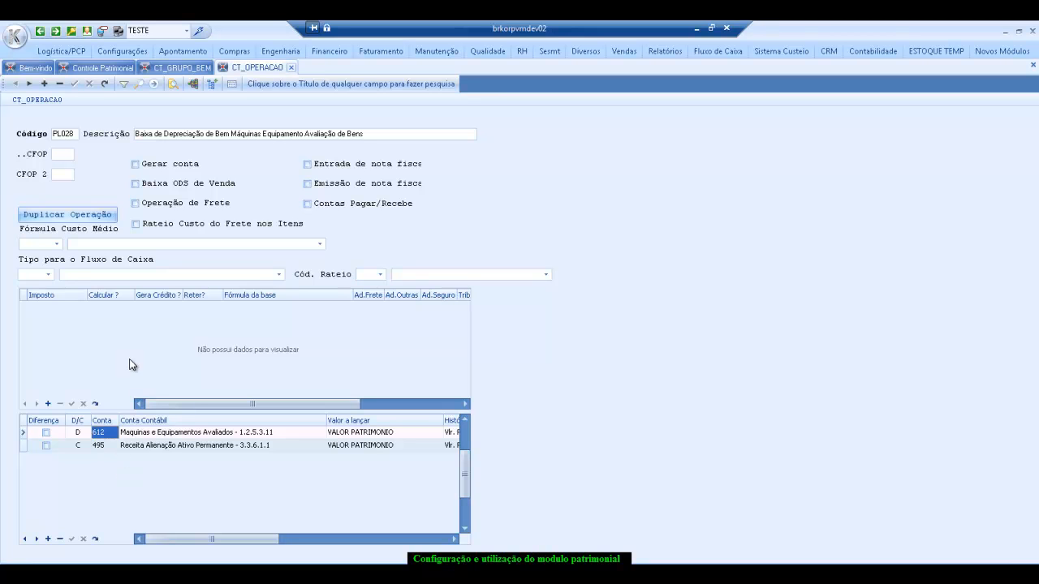
Add a record in CT_GRUPO_BEM with code 100, description "Teste Depreciação" and rate 10.
{"action": "left_click", "coordinate": [180, 69]}
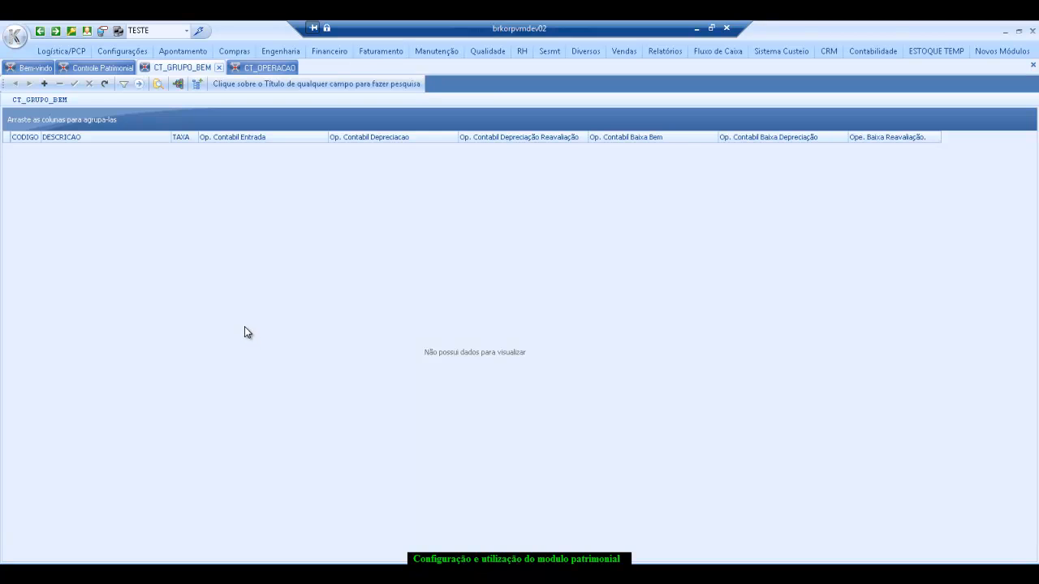
{"action": "key", "text": "Insert"}
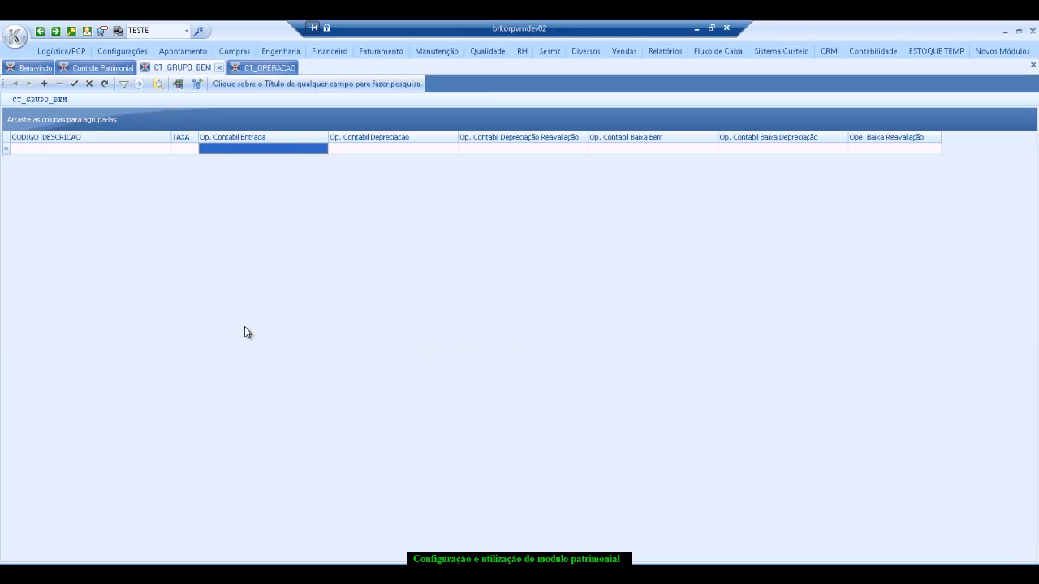
{"action": "key", "text": "shift+Tab"}
{"action": "key", "text": "shift+Tab"}
{"action": "key", "text": "shift+Tab"}
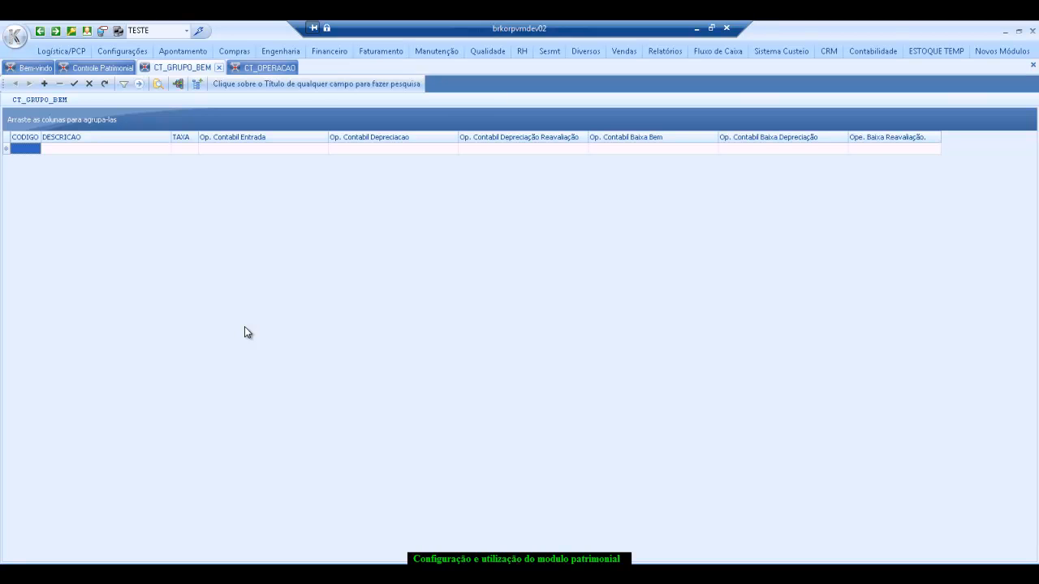
{"action": "type", "text": "1"}
{"action": "type", "text": "00 "}
{"action": "type", "text": "Teste"}
{"action": "type", "text": " Deprecia"}
{"action": "type", "text": "ção "}
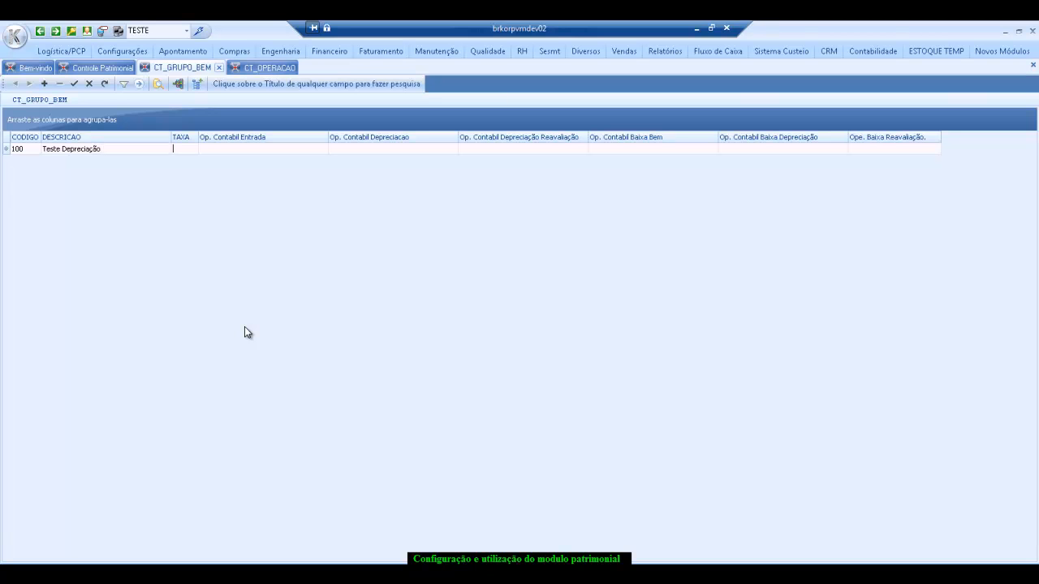
{"action": "type", "text": "10"}
{"action": "key", "text": "Tab"}
Set the new asset group's Op. Contabil Entrada to Entrada Imobilizado.
{"action": "type", "text": "e"}
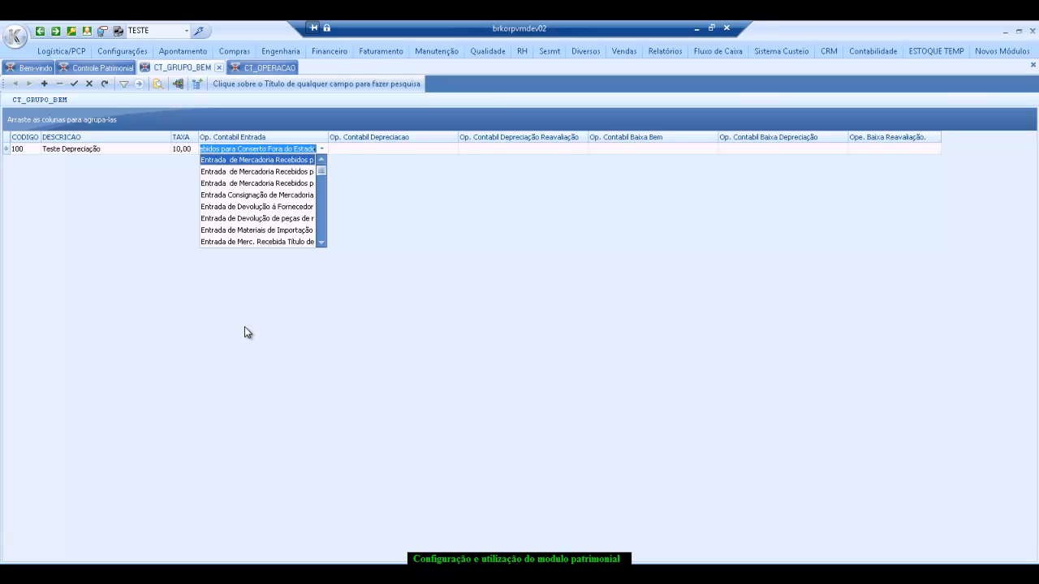
{"action": "type", "text": "Imobilizado"}
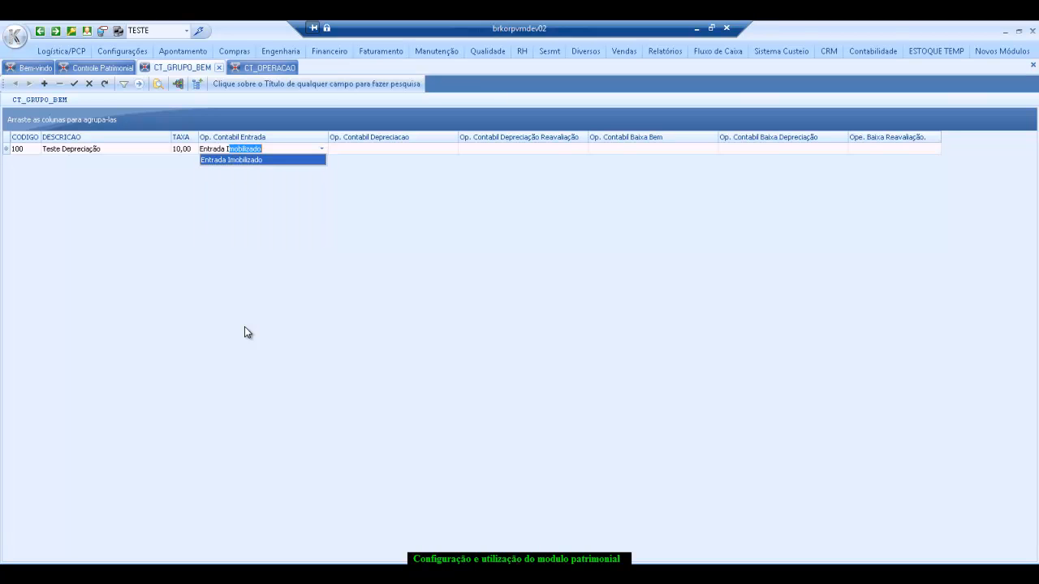
{"action": "key", "text": "Return"}
{"action": "key", "text": "Tab"}
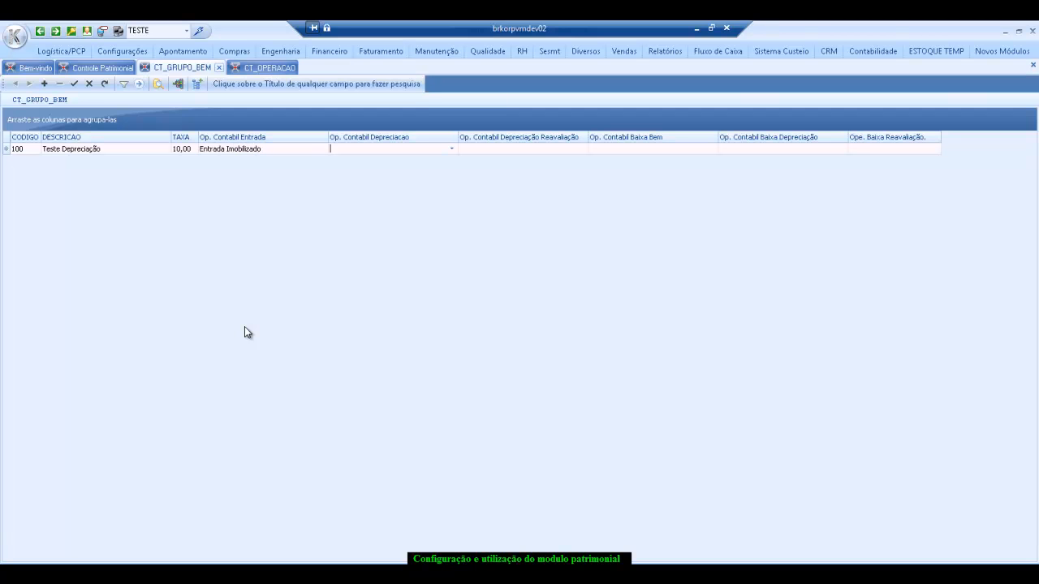
{"action": "type", "text": "D"}
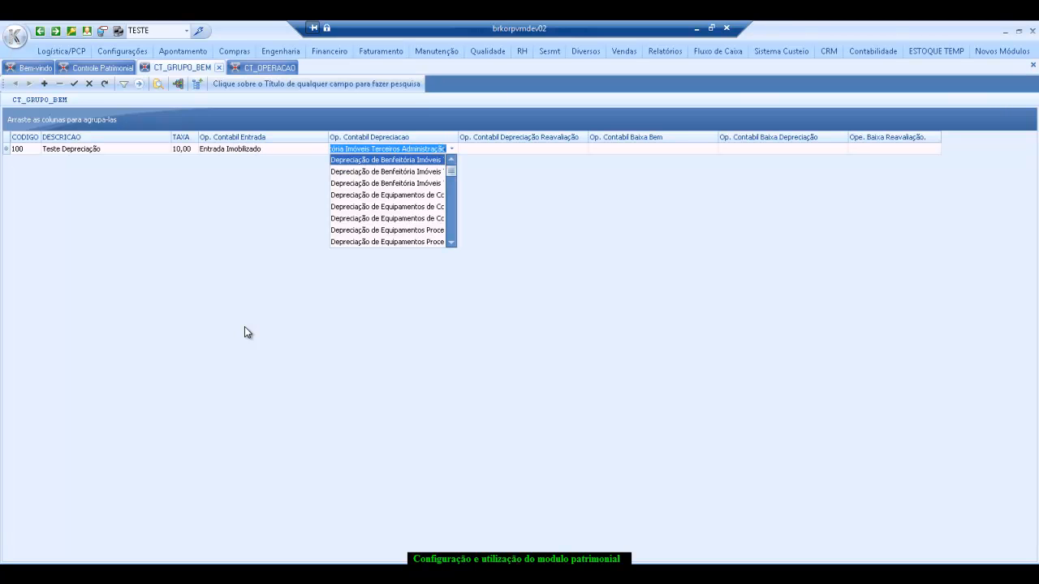
{"action": "key", "text": "Down"}
{"action": "key", "text": "Down"}
{"action": "key", "text": "Down"}
{"action": "key", "text": "Down"}
{"action": "key", "text": "Down"}
{"action": "key", "text": "Down"}
{"action": "key", "text": "Down"}
{"action": "key", "text": "Down"}
{"action": "key", "text": "Down"}
{"action": "key", "text": "Down"}
{"action": "key", "text": "Down"}
{"action": "key", "text": "Down"}
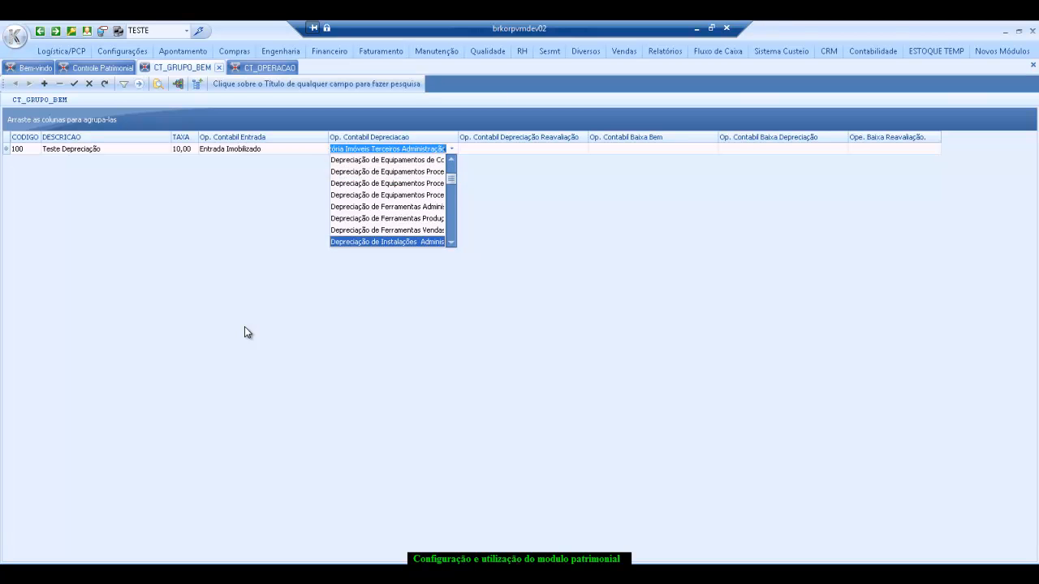
{"action": "key", "text": "Down"}
{"action": "key", "text": "Down"}
{"action": "key", "text": "Down"}
{"action": "key", "text": "Down"}
{"action": "key", "text": "Down"}
{"action": "key", "text": "Down"}
{"action": "key", "text": "Down"}
{"action": "key", "text": "Down"}
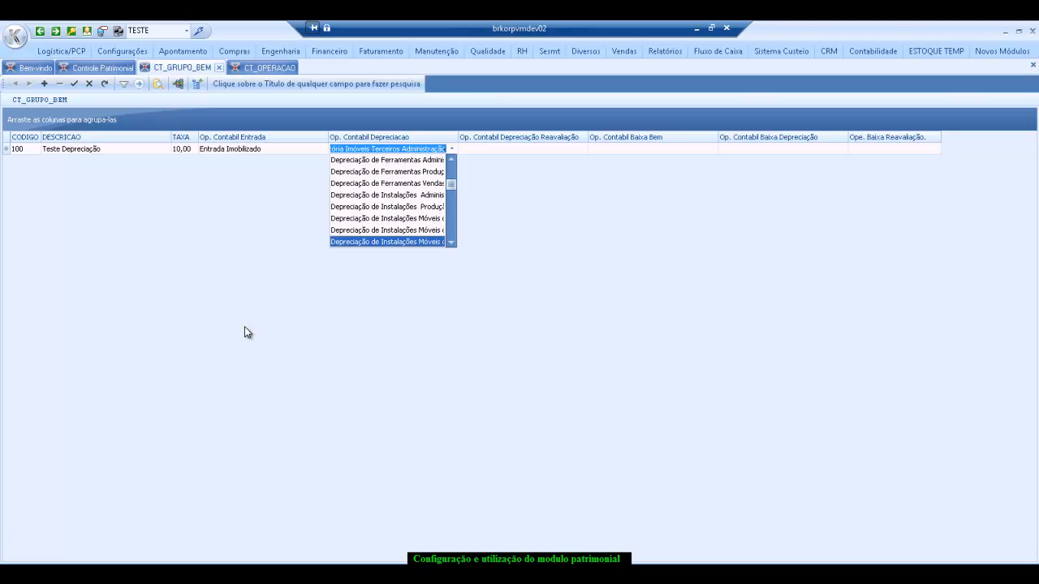
{"action": "key", "text": "Up"}
{"action": "key", "text": "Up"}
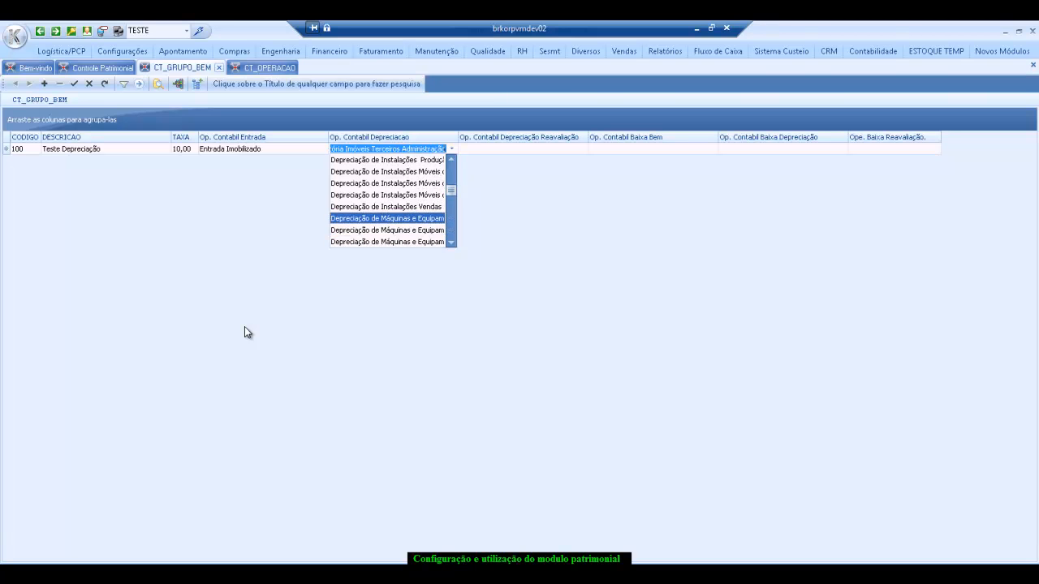
{"action": "key", "text": "Up"}
{"action": "key", "text": "Up"}
{"action": "key", "text": "Up"}
Widen the Op. Contabil Depreciacao column and set the group's depreciation operation to Depreciação de Máquinas e Equipamentos Produção.
{"action": "left_click_drag", "start_coordinate": [459, 141], "coordinate": [501, 140]}
{"action": "left_click", "coordinate": [492, 151]}
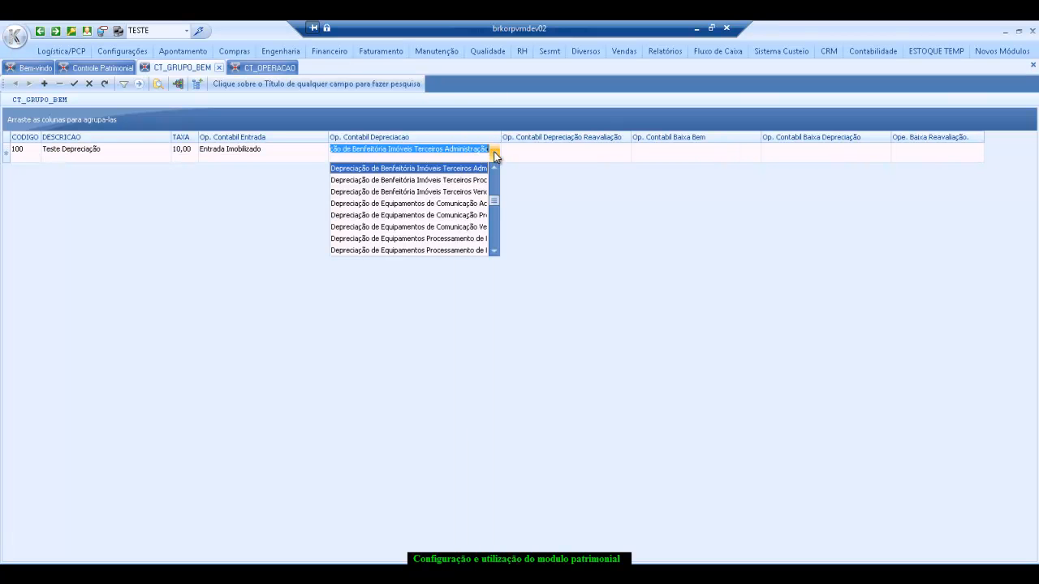
{"action": "left_click", "coordinate": [494, 251]}
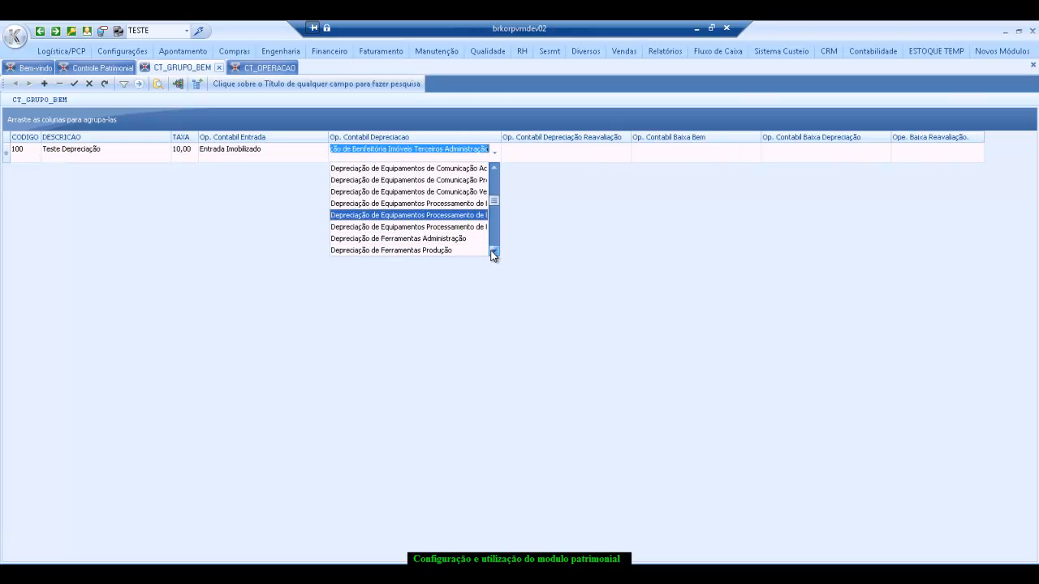
{"action": "left_click", "coordinate": [493, 253]}
{"action": "left_click", "coordinate": [454, 226]}
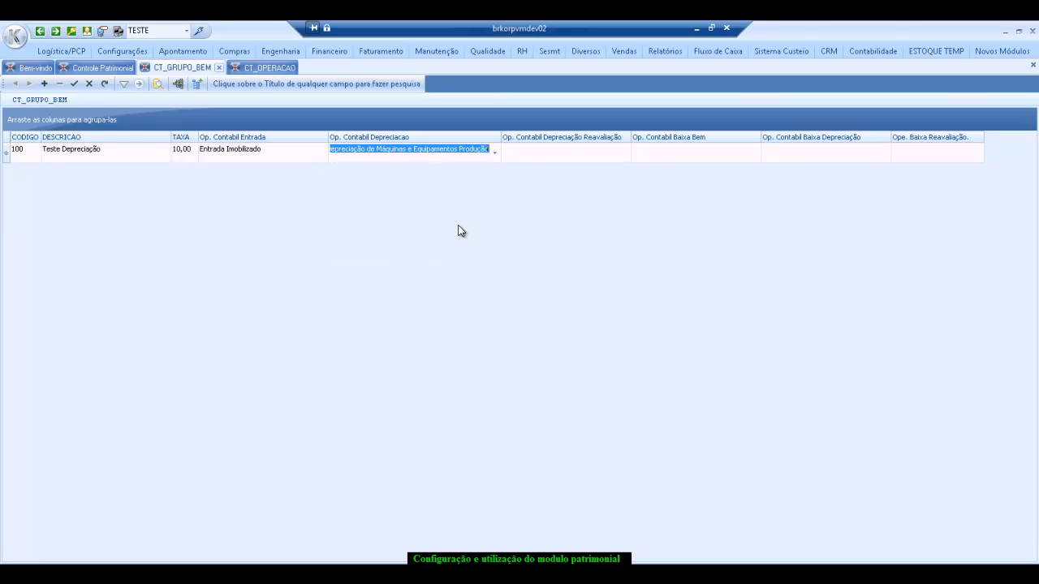
{"action": "left_click", "coordinate": [573, 165]}
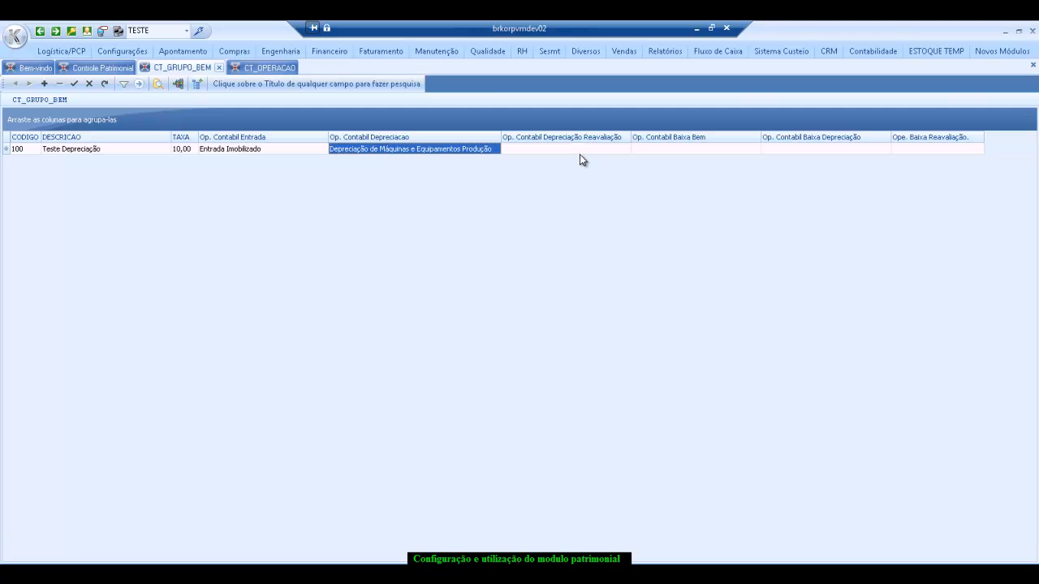
Widen the Op. Contabil Depreciação Reavaliação column and set it to Depreciação Maquinas Equipamentos Administração Avaliação de Bens.
{"action": "left_click", "coordinate": [580, 153]}
{"action": "left_click_drag", "start_coordinate": [631, 139], "coordinate": [707, 142]}
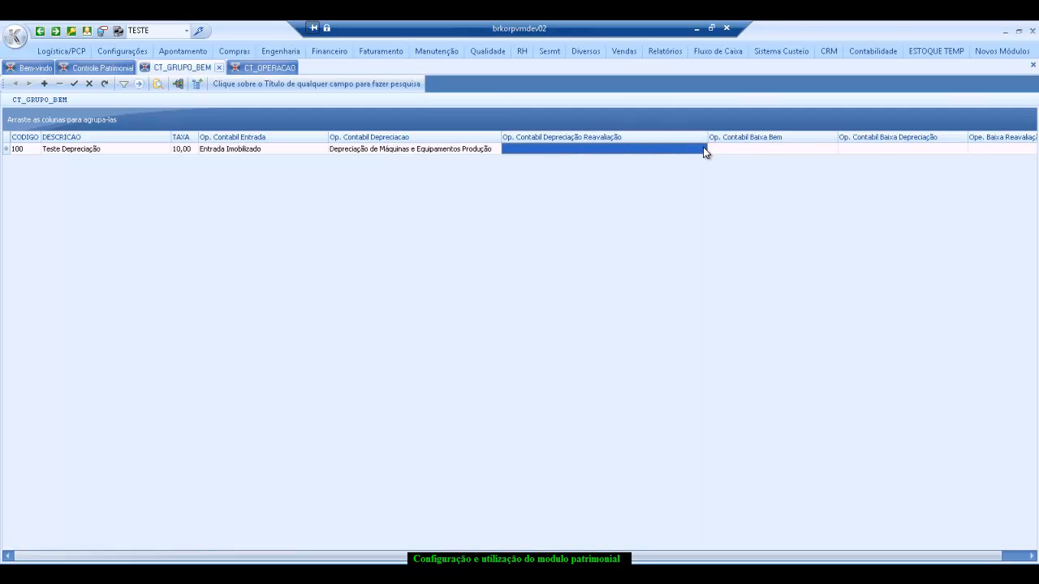
{"action": "left_click", "coordinate": [704, 148]}
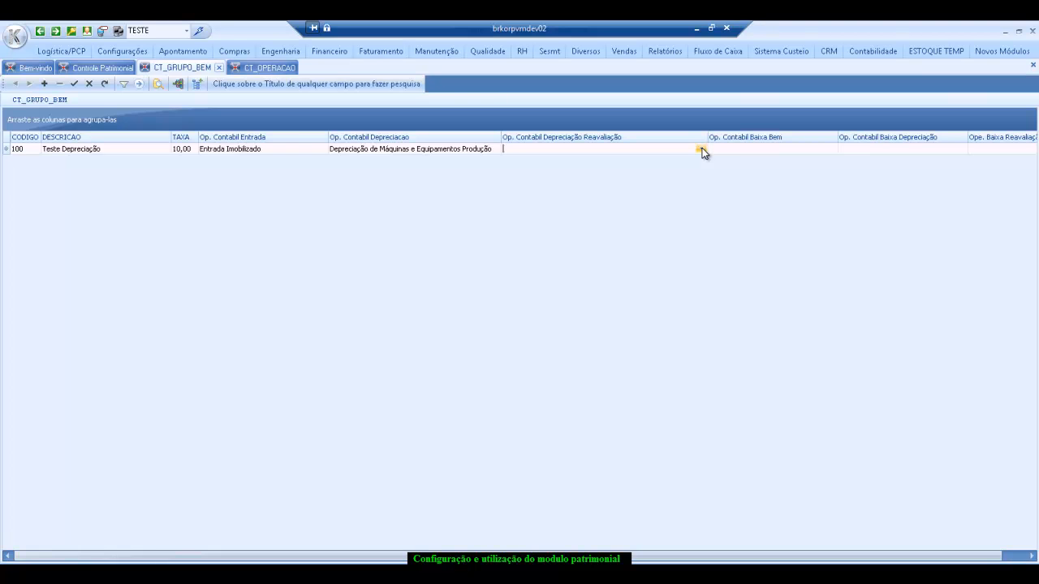
{"action": "left_click", "coordinate": [700, 150]}
{"action": "type", "text": "De"}
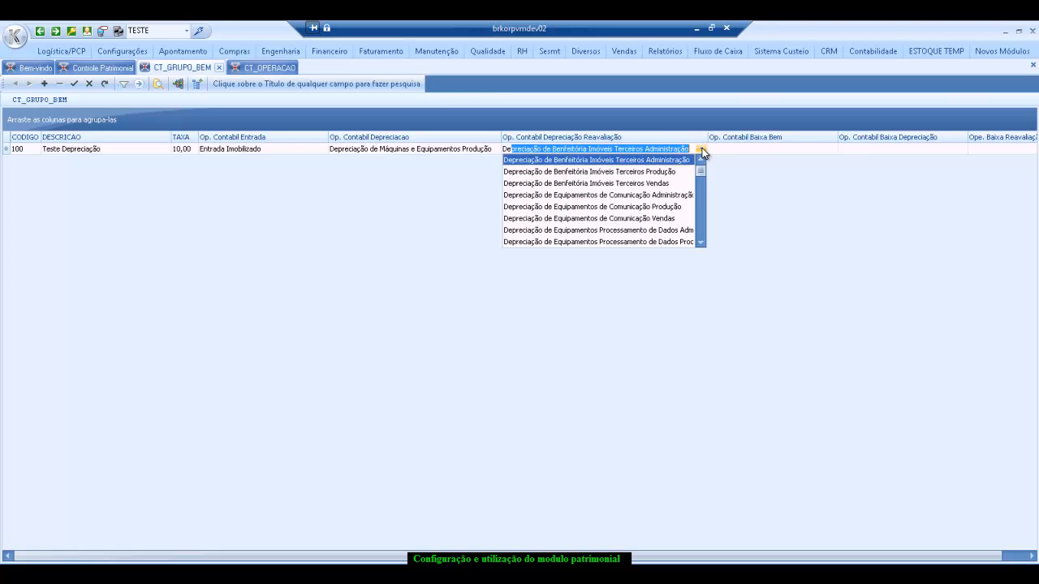
{"action": "left_click_drag", "start_coordinate": [701, 171], "coordinate": [703, 190]}
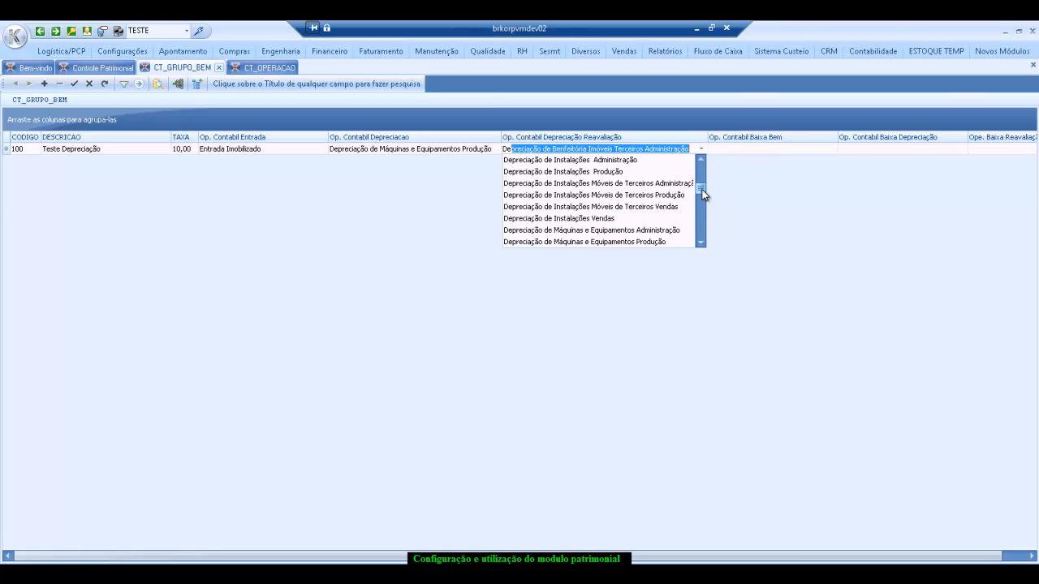
{"action": "left_click_drag", "start_coordinate": [701, 193], "coordinate": [701, 204]}
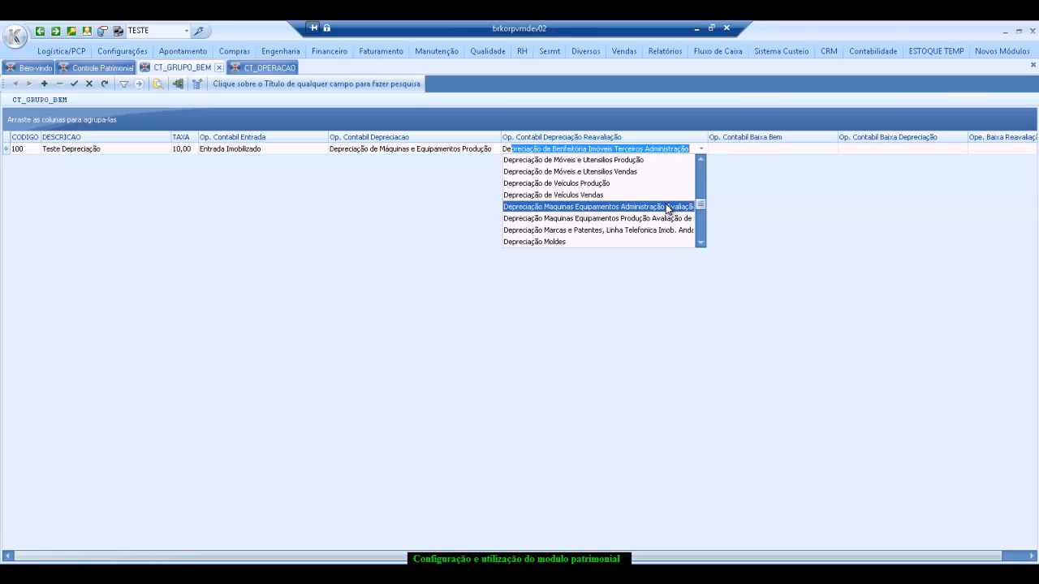
{"action": "left_click", "coordinate": [667, 208]}
Widen the Op. Contabil Baixa Bem column and set the group's asset write-off operation to Baixa de Bem Máquinas e Equipamentos.
{"action": "left_click", "coordinate": [761, 151]}
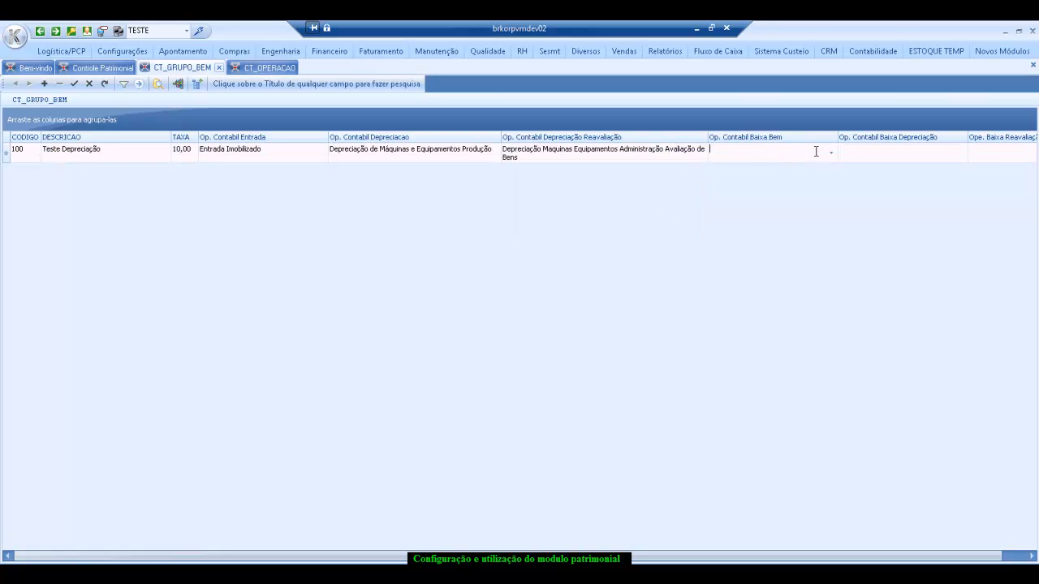
{"action": "left_click", "coordinate": [831, 153]}
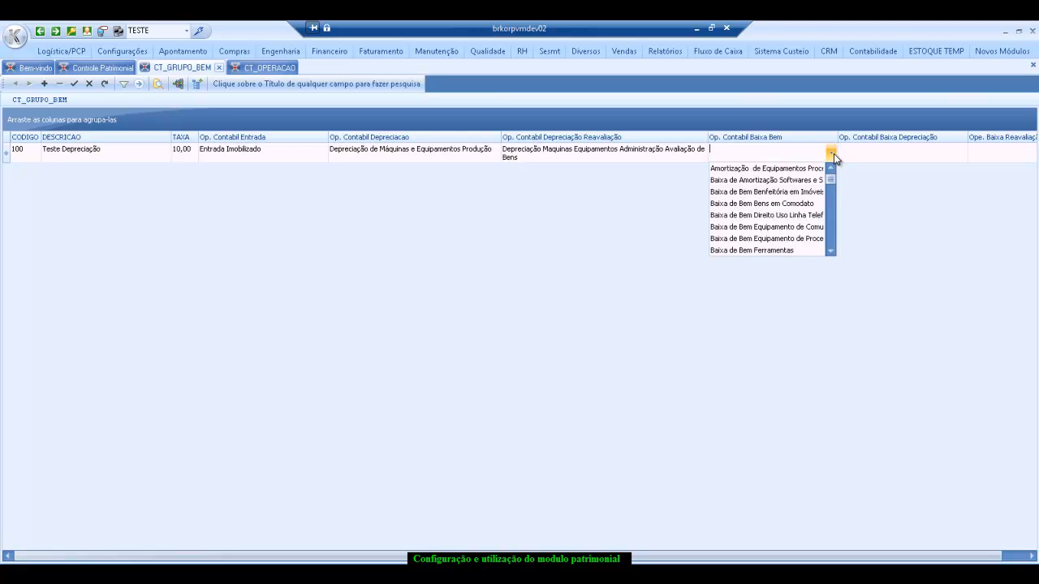
{"action": "type", "text": "b"}
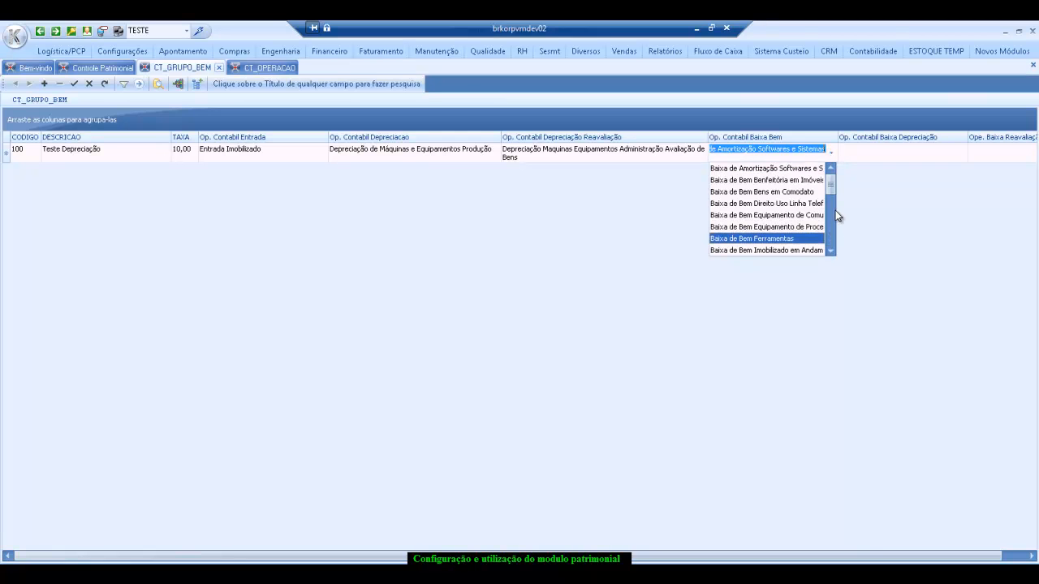
{"action": "left_click_drag", "start_coordinate": [838, 137], "coordinate": [874, 138]}
{"action": "left_click", "coordinate": [868, 152]}
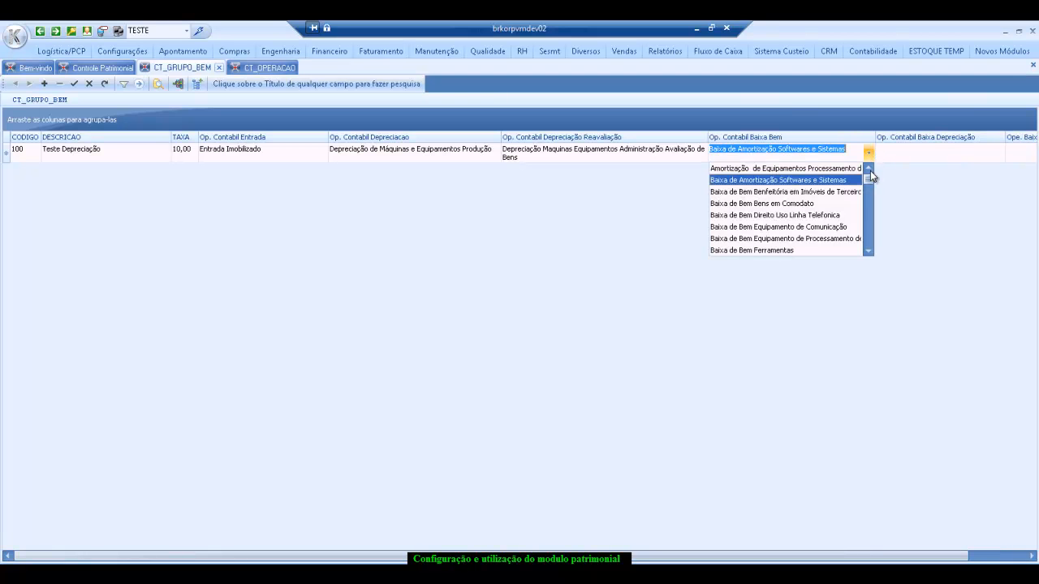
{"action": "left_click_drag", "start_coordinate": [869, 181], "coordinate": [869, 172]}
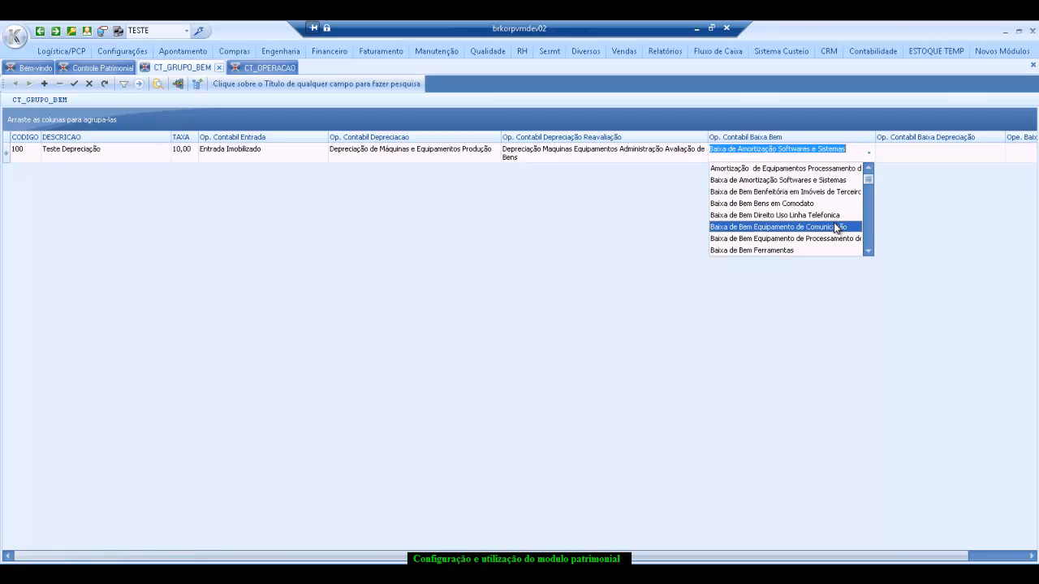
{"action": "left_click_drag", "start_coordinate": [868, 253], "coordinate": [868, 253]}
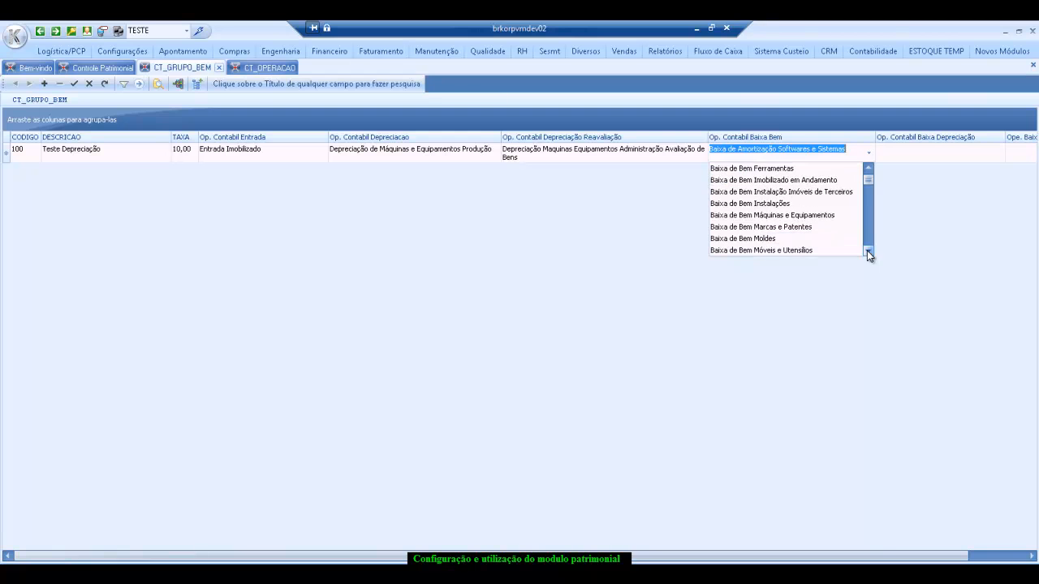
{"action": "left_click", "coordinate": [836, 216]}
Widen the Op. Contabil Baixa Depreciação column and set it to Baixa de Depreciação de Bem Máquinas Equipamento.
{"action": "left_click", "coordinate": [908, 159]}
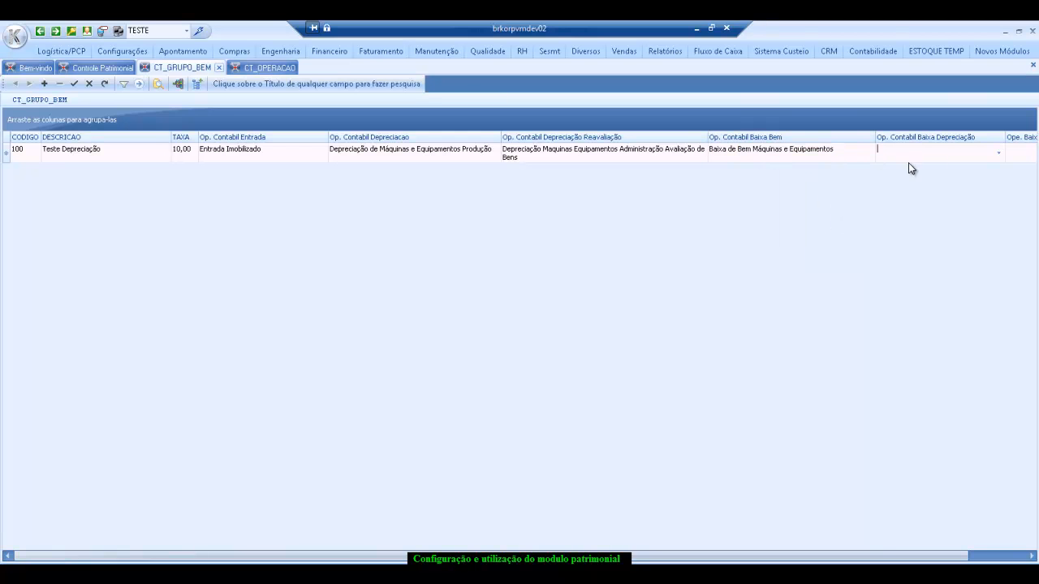
{"action": "left_click_drag", "start_coordinate": [1006, 141], "coordinate": [1032, 138]}
{"action": "left_click", "coordinate": [946, 561]}
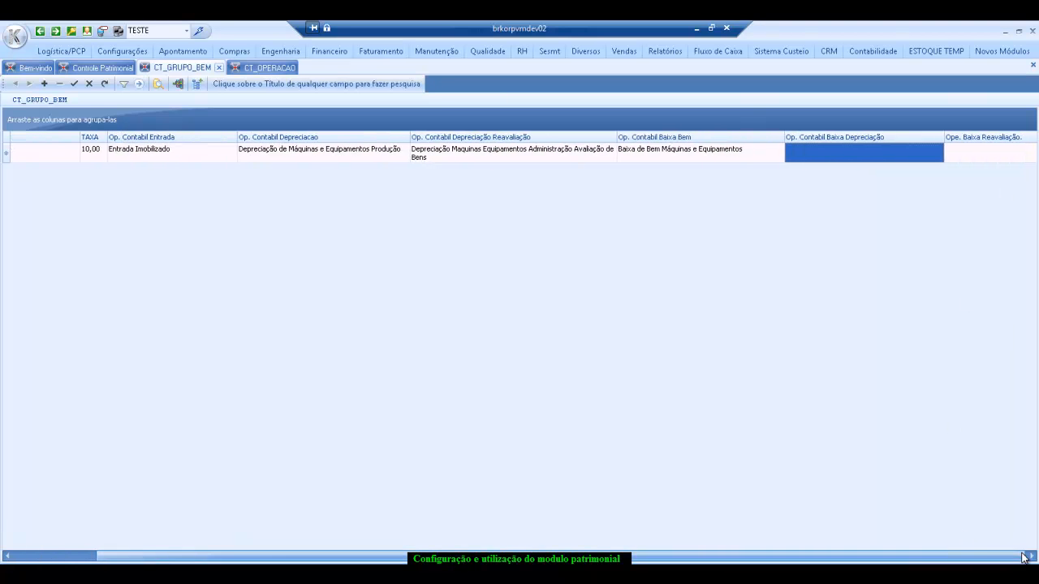
{"action": "left_click", "coordinate": [938, 155]}
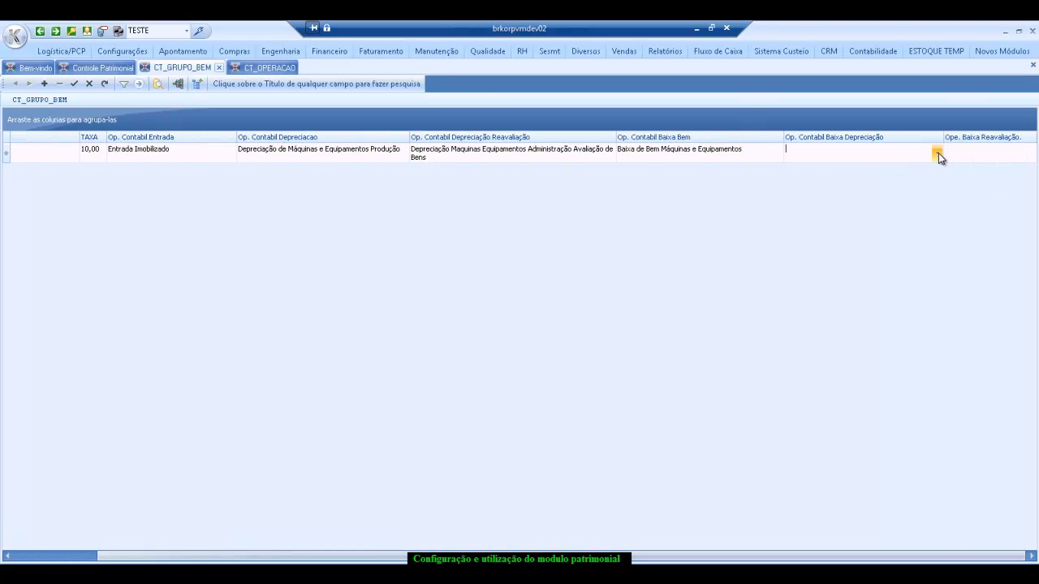
{"action": "left_click", "coordinate": [937, 154]}
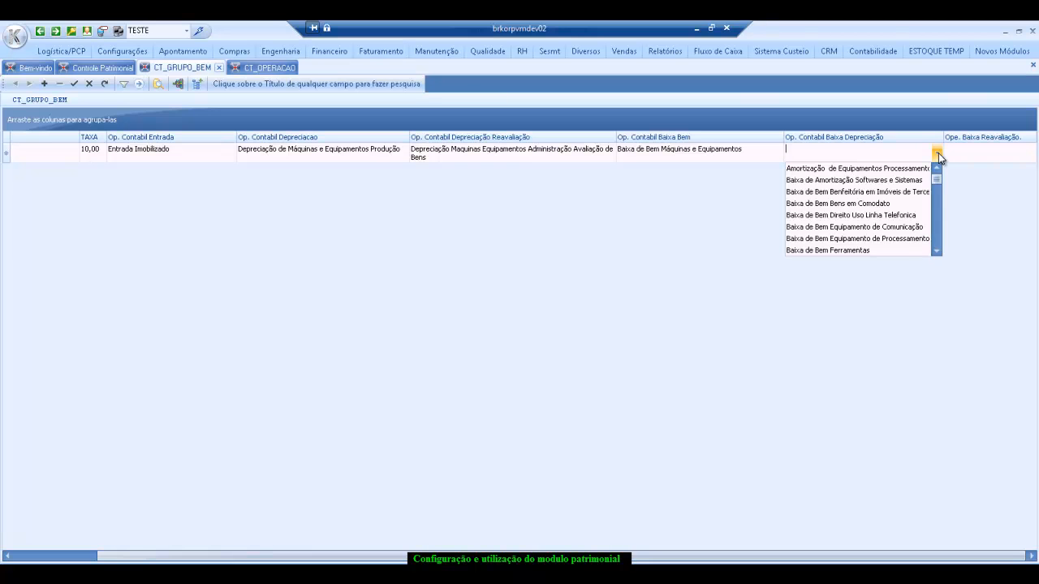
{"action": "type", "text": "Ba"}
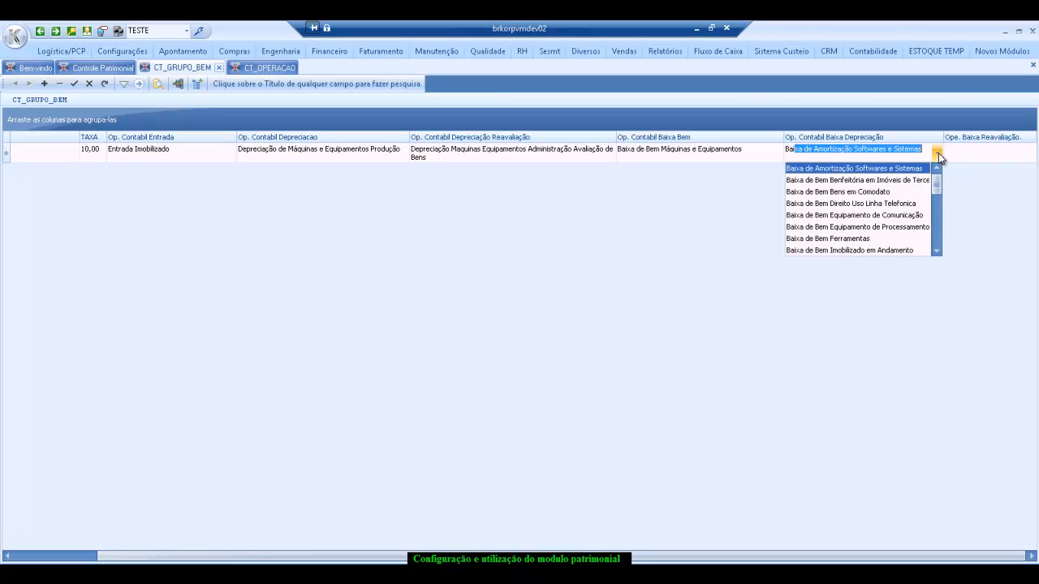
{"action": "scroll", "coordinate": [935, 251], "scroll_direction": "down", "scroll_amount": 4}
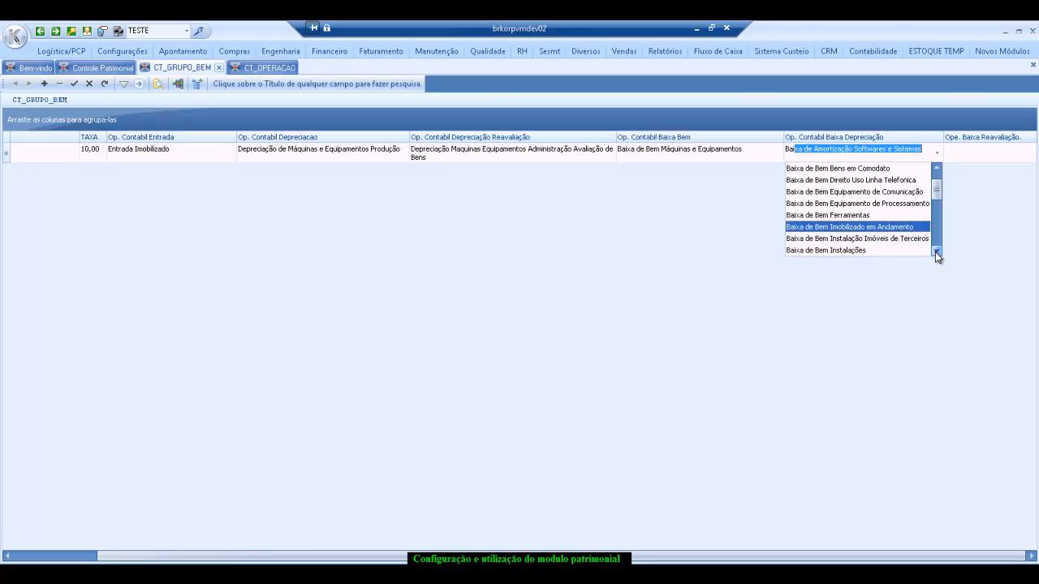
{"action": "scroll", "coordinate": [935, 251], "scroll_direction": "down", "scroll_amount": 6}
{"action": "left_click", "coordinate": [935, 252]}
{"action": "left_click_drag", "start_coordinate": [943, 140], "coordinate": [971, 139]}
{"action": "left_click", "coordinate": [965, 155]}
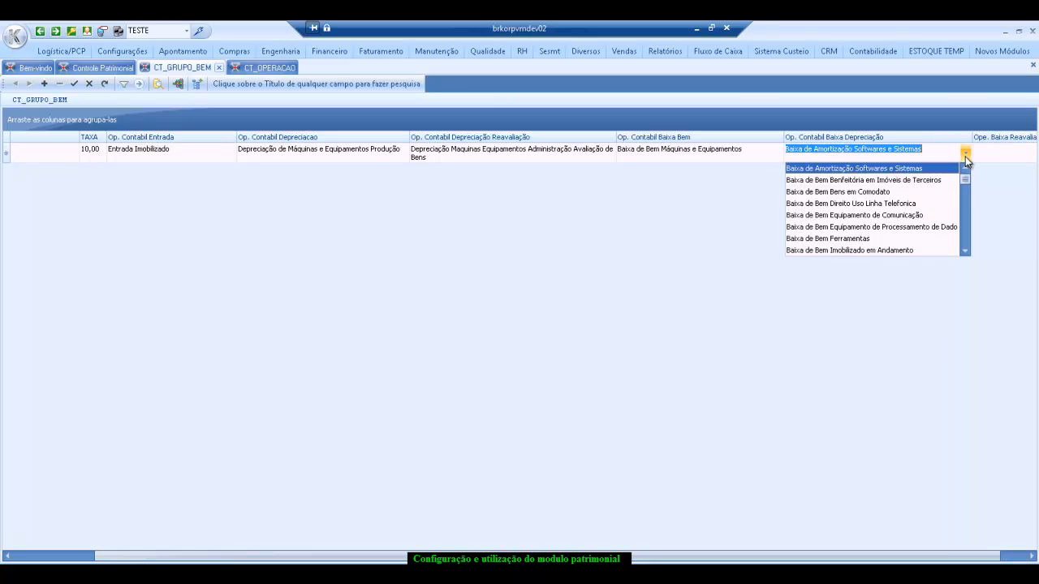
{"action": "left_click", "coordinate": [965, 251]}
{"action": "left_click", "coordinate": [965, 251]}
{"action": "left_click", "coordinate": [965, 251]}
{"action": "left_click", "coordinate": [965, 250]}
{"action": "left_click", "coordinate": [965, 250]}
{"action": "scroll", "coordinate": [965, 250], "scroll_direction": "down", "scroll_amount": 3}
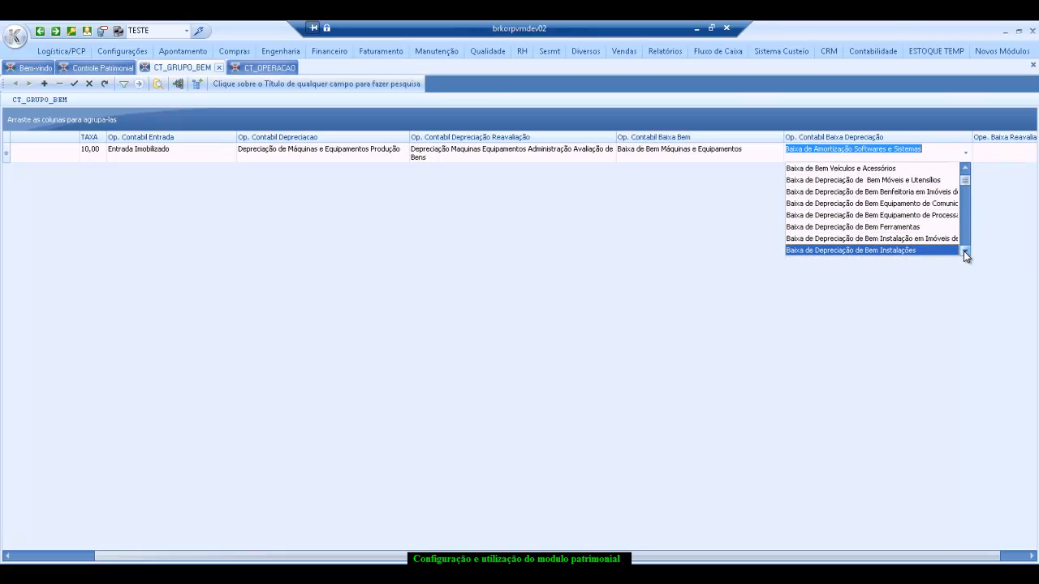
{"action": "left_click", "coordinate": [965, 251]}
{"action": "left_click", "coordinate": [965, 251]}
{"action": "left_click", "coordinate": [965, 251]}
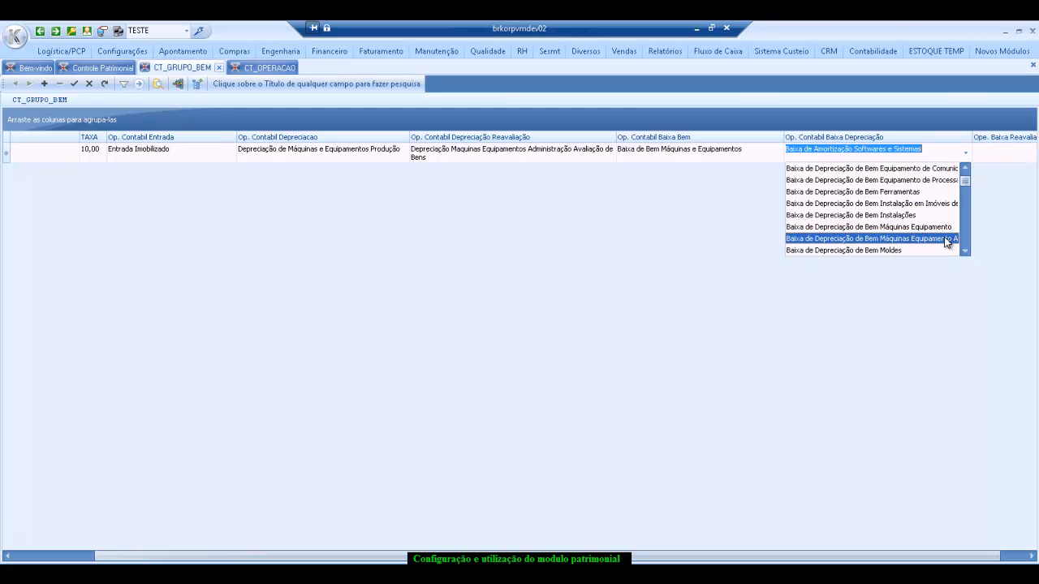
{"action": "left_click", "coordinate": [941, 236]}
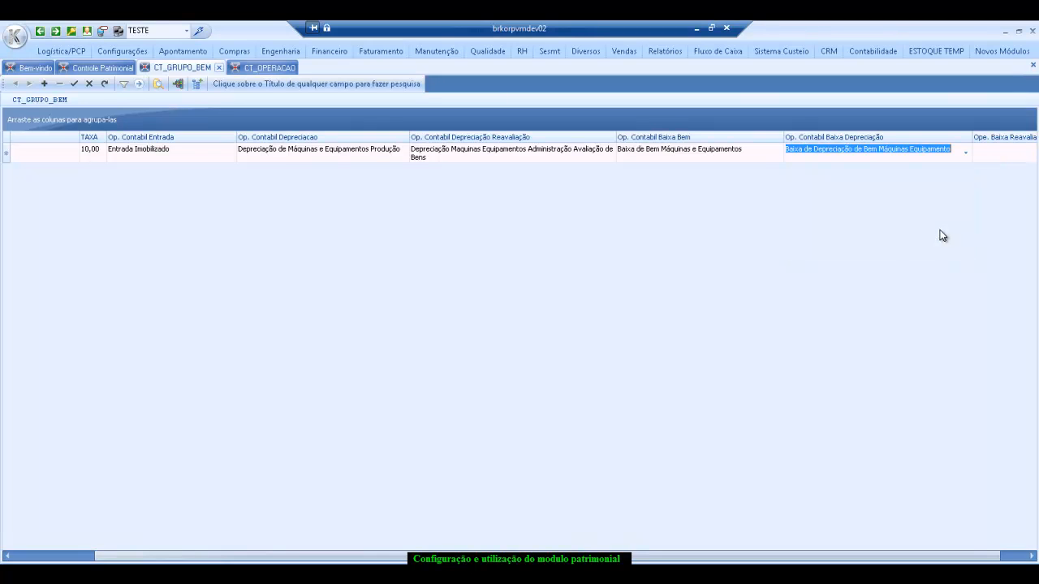
Enter PL028 as the group's Ope. Baixa Reavaliação and commit the record.
{"action": "left_click", "coordinate": [992, 157]}
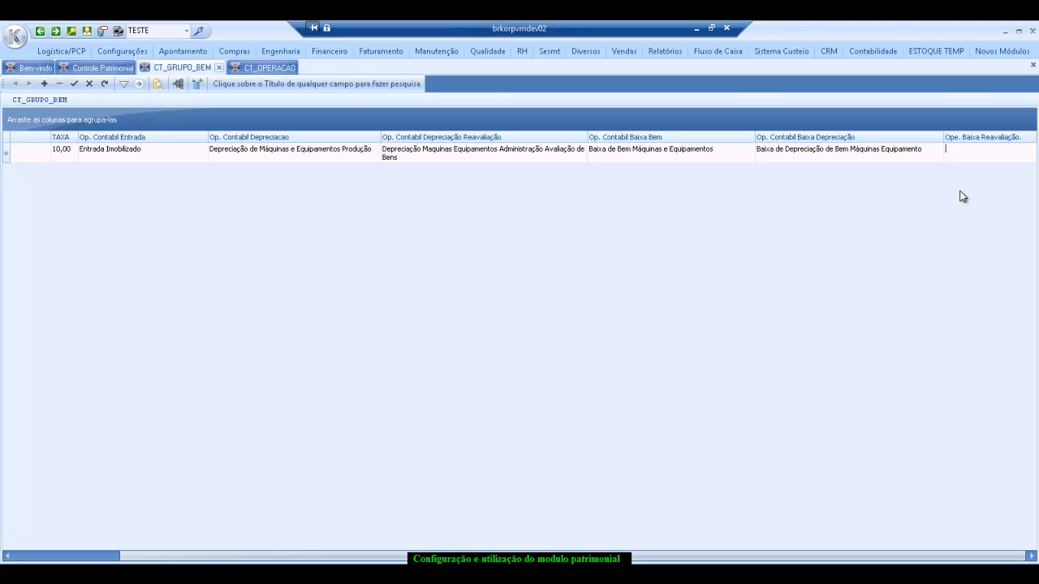
{"action": "type", "text": "PL028"}
{"action": "key", "text": "Return"}
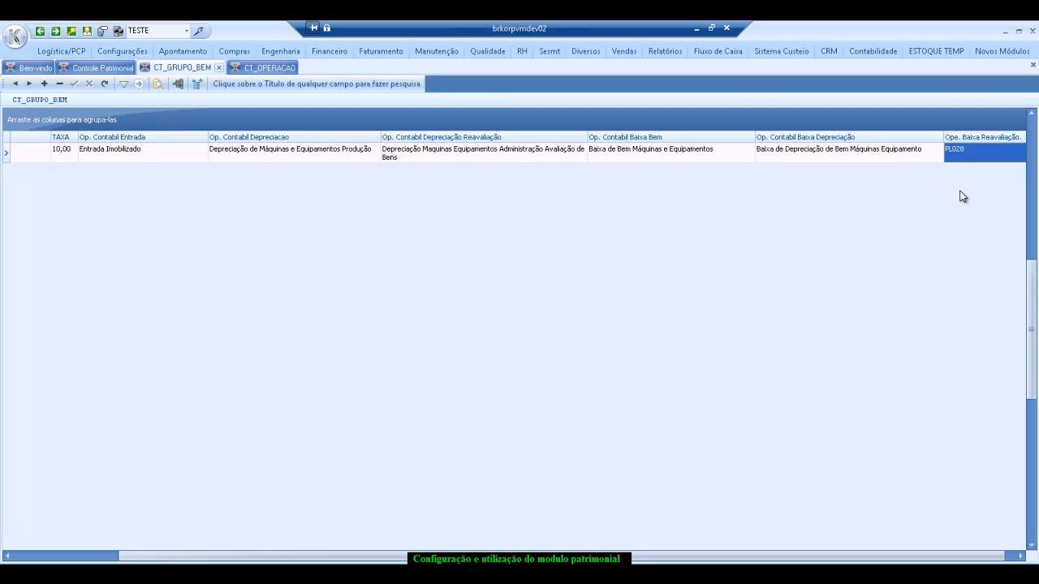
{"action": "key", "text": "Home"}
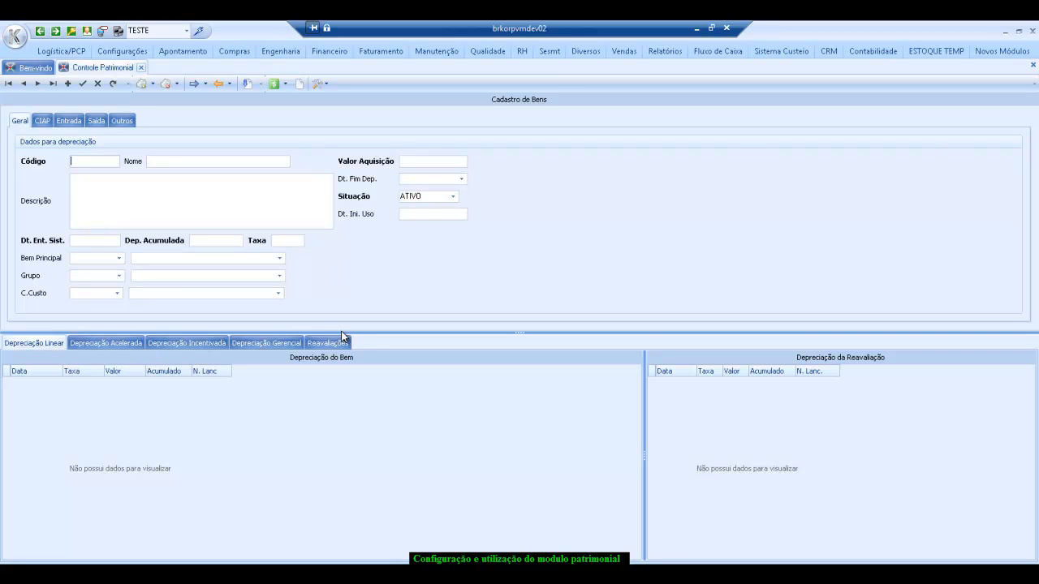
Examine the accelerated, managerial and linear depreciation, revaluation, Entrada, Saída and Outros sections of the Cadastro de Bens form.
{"action": "left_click", "coordinate": [104, 345]}
{"action": "left_click", "coordinate": [268, 342]}
{"action": "left_click", "coordinate": [325, 342]}
{"action": "left_click", "coordinate": [49, 344]}
{"action": "left_click", "coordinate": [69, 120]}
{"action": "left_click", "coordinate": [95, 121]}
{"action": "left_click", "coordinate": [122, 121]}
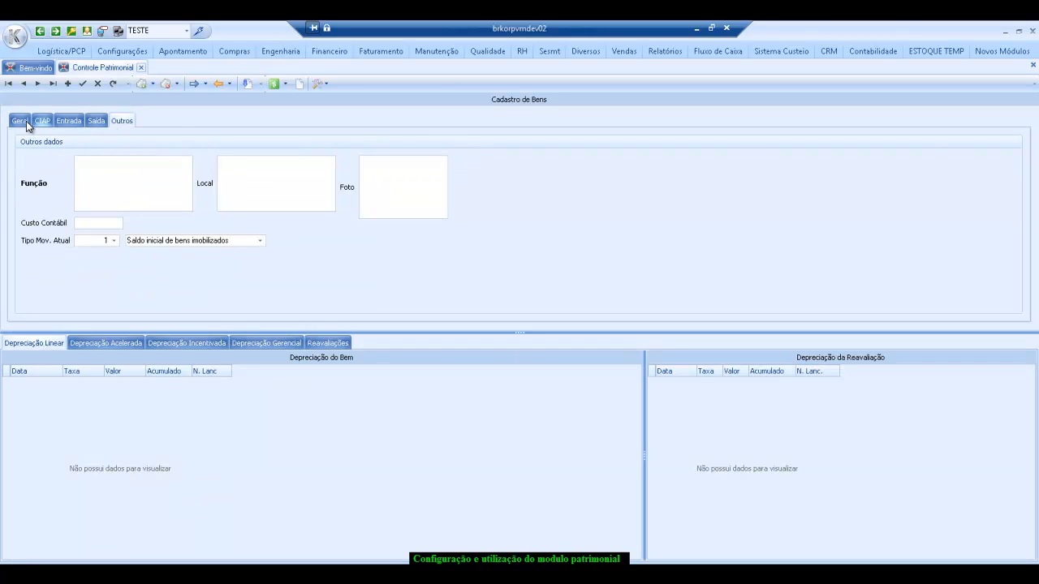
{"action": "left_click", "coordinate": [21, 121]}
Enter the new asset's Nome as TESTE and its Descrição as TESTE DE DEMONSTRAÇÃO in the general data.
{"action": "left_click", "coordinate": [103, 162]}
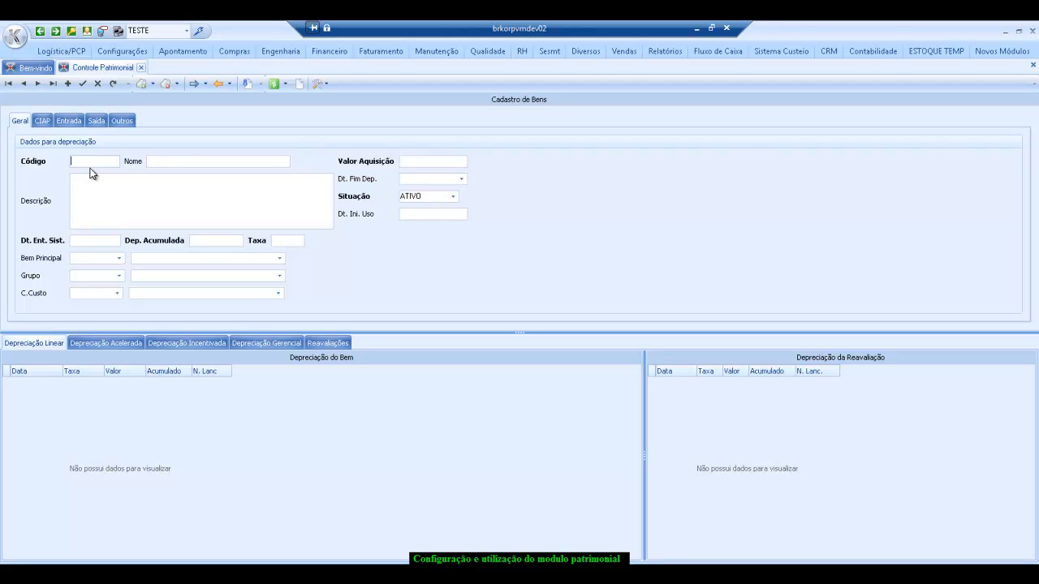
{"action": "left_click", "coordinate": [191, 165]}
{"action": "type", "text": "TESTE"}
{"action": "key", "text": "Tab"}
{"action": "type", "text": "TESTE DE DEMONSTRAÇÃO"}
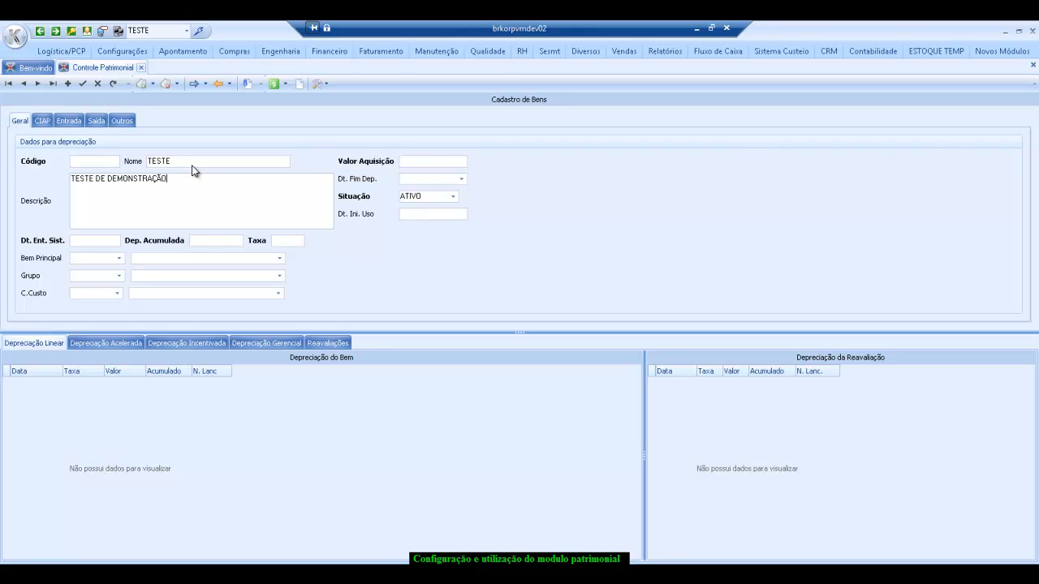
Set the asset's Valor Aquisição to 1.000,00, Dt. Ent. Sist. to 09/01/2012, Dep. Acumulada to 0,00 and Taxa to 10,00.
{"action": "type", "text": "1000"}
{"action": "key", "text": "Tab"}
{"action": "key", "text": "Tab"}
{"action": "key", "text": "Tab"}
{"action": "type", "text": "09/01/2012"}
{"action": "key", "text": "Tab"}
{"action": "type", "text": "0"}
{"action": "key", "text": "Tab"}
{"action": "type", "text": "10"}
{"action": "key", "text": "Tab"}
Assign the asset to Grupo 100 (Teste Depreciação) and C.Custo 400 (Produção).
{"action": "type", "text": "100"}
{"action": "key", "text": "Tab"}
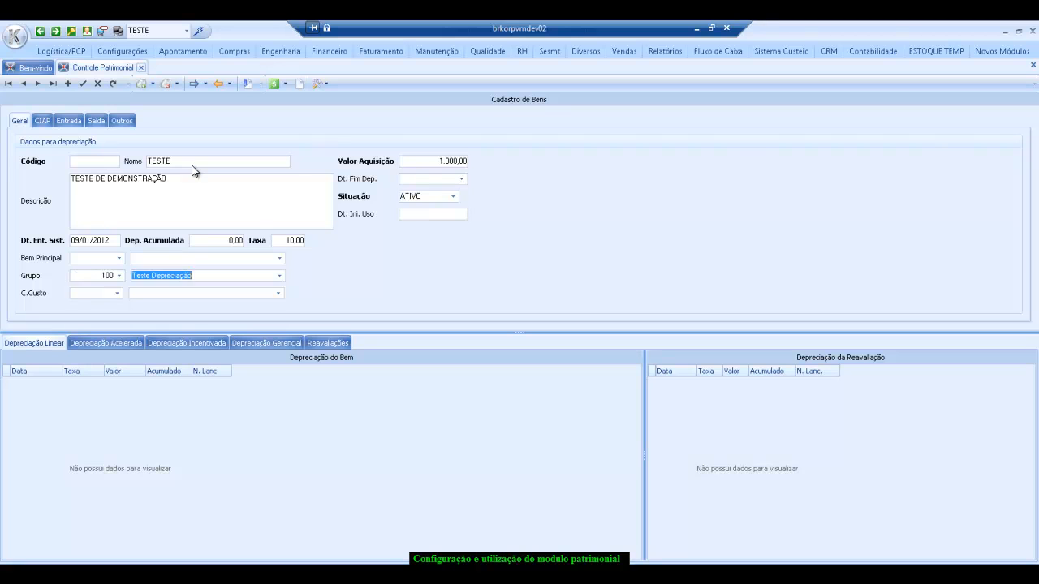
{"action": "type", "text": "400"}
{"action": "key", "text": "Tab"}
In the entry data, enter Nota Fiscal 1234, Série 1, Dt. Entrada 09/01/2012 and Modelo 01.
{"action": "left_click", "coordinate": [73, 122]}
{"action": "left_click", "coordinate": [102, 159]}
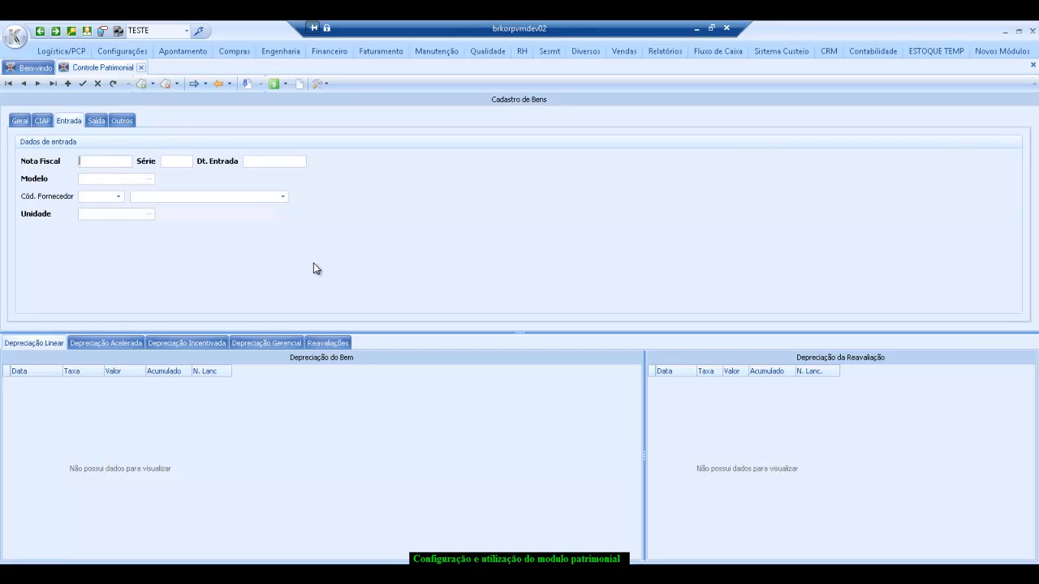
{"action": "type", "text": "1234"}
{"action": "key", "text": "Tab"}
{"action": "type", "text": "109012012"}
{"action": "key", "text": "Tab"}
{"action": "type", "text": "01"}
{"action": "key", "text": "Tab"}
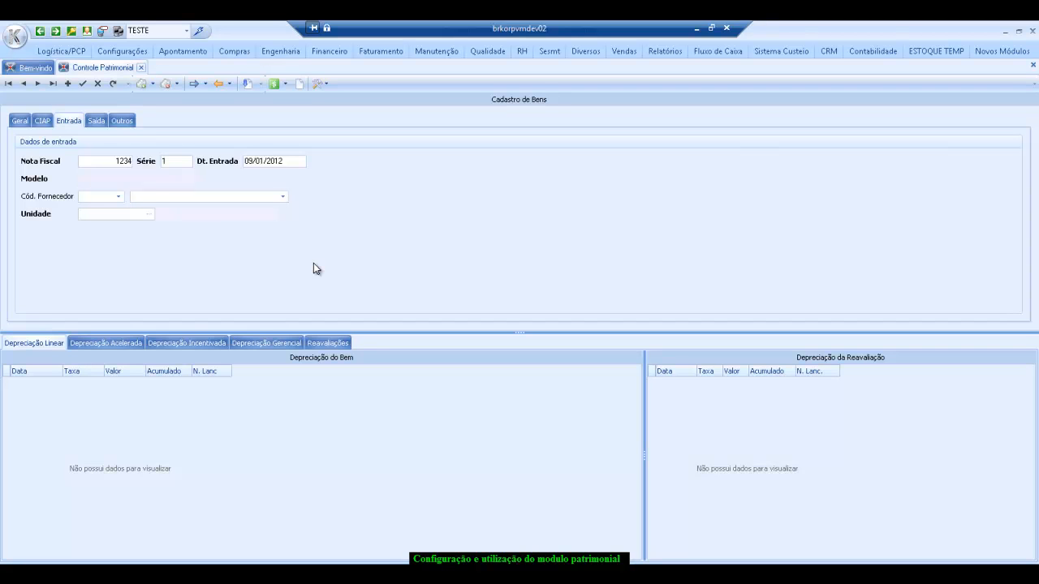
Set the entry data's Cód. Fornecedor to 1824 and look up Maquina as the Unidade.
{"action": "type", "text": "1824"}
{"action": "key", "text": "Tab"}
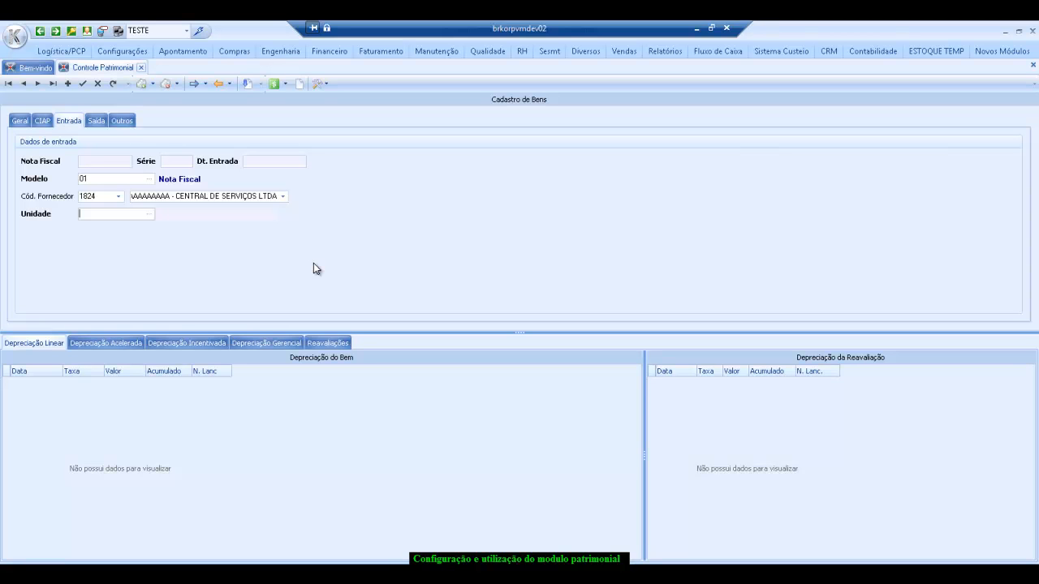
{"action": "left_click", "coordinate": [150, 213]}
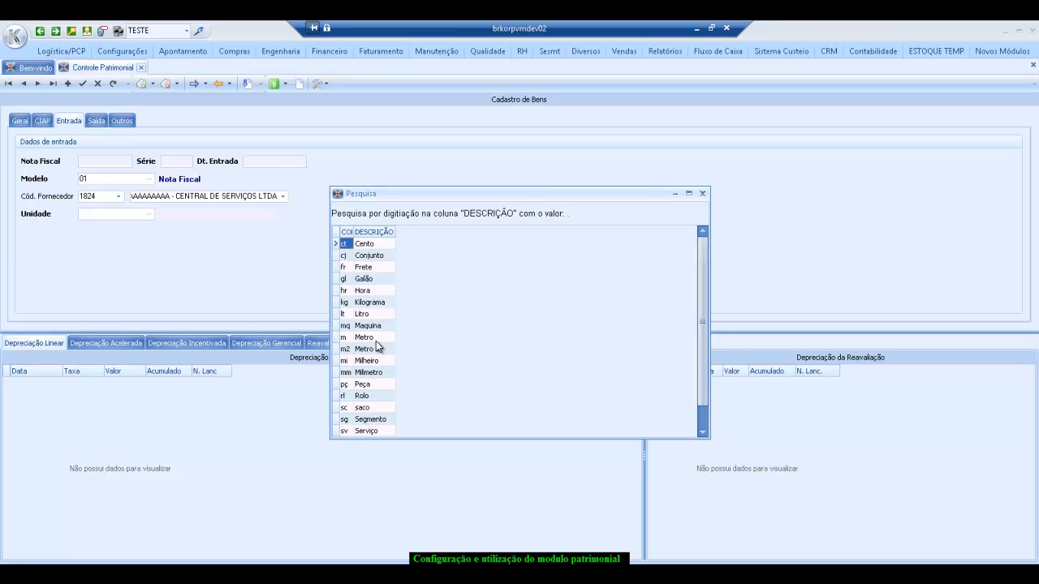
{"action": "double_click", "coordinate": [369, 325]}
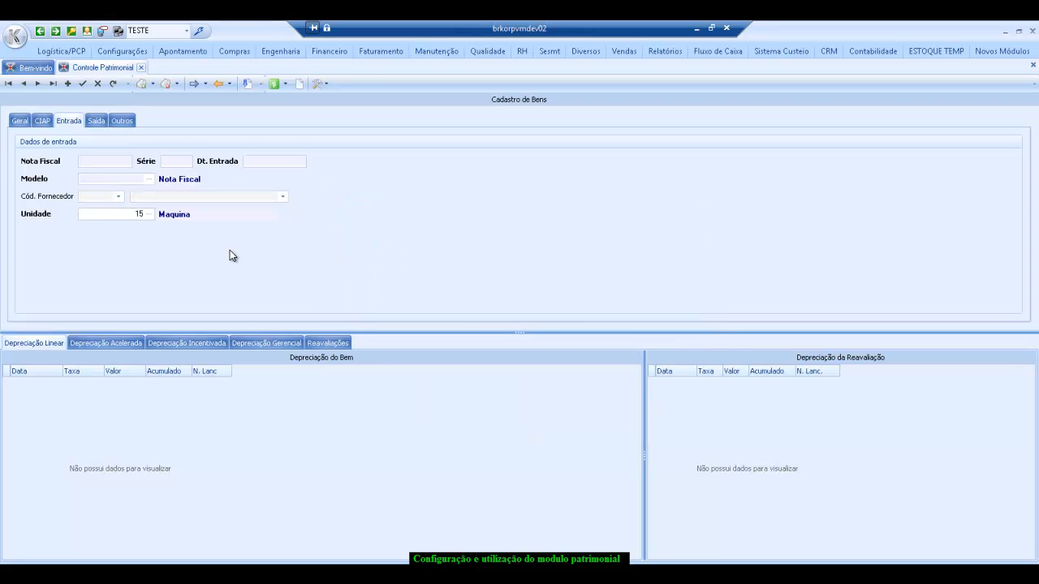
Enter TESTE as the Função in the other data, review the Tipo Mov. Atual options, and save the asset record.
{"action": "left_click", "coordinate": [122, 123]}
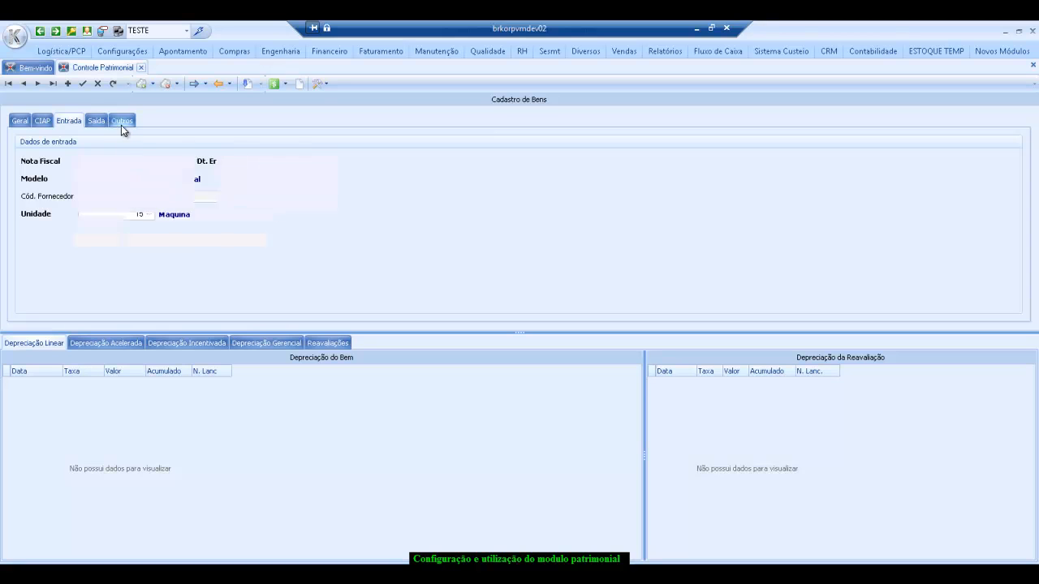
{"action": "left_click", "coordinate": [104, 155]}
{"action": "type", "text": "TESTE"}
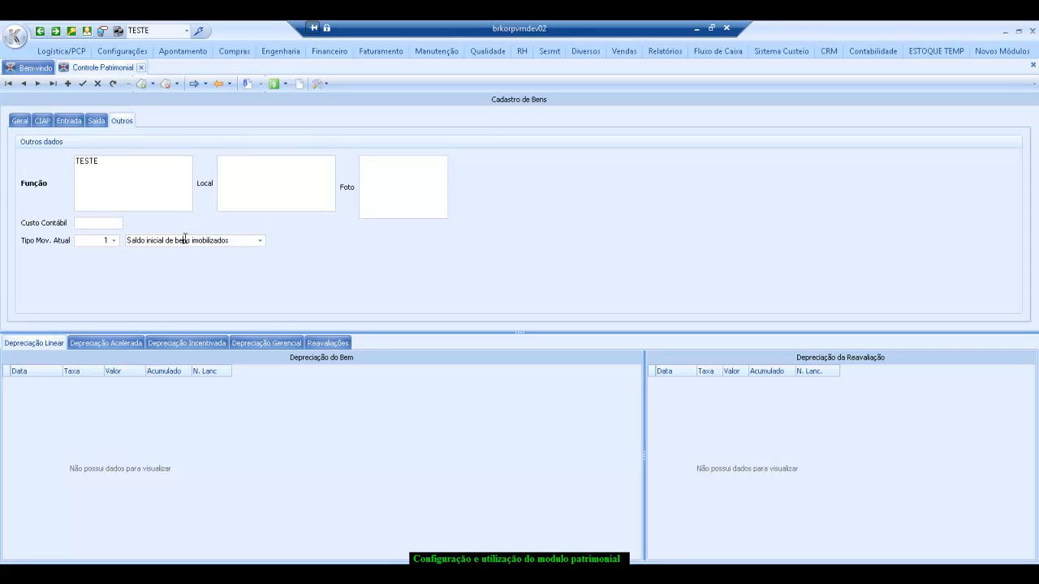
{"action": "left_click", "coordinate": [259, 241]}
{"action": "left_click", "coordinate": [260, 242]}
{"action": "left_click", "coordinate": [260, 242]}
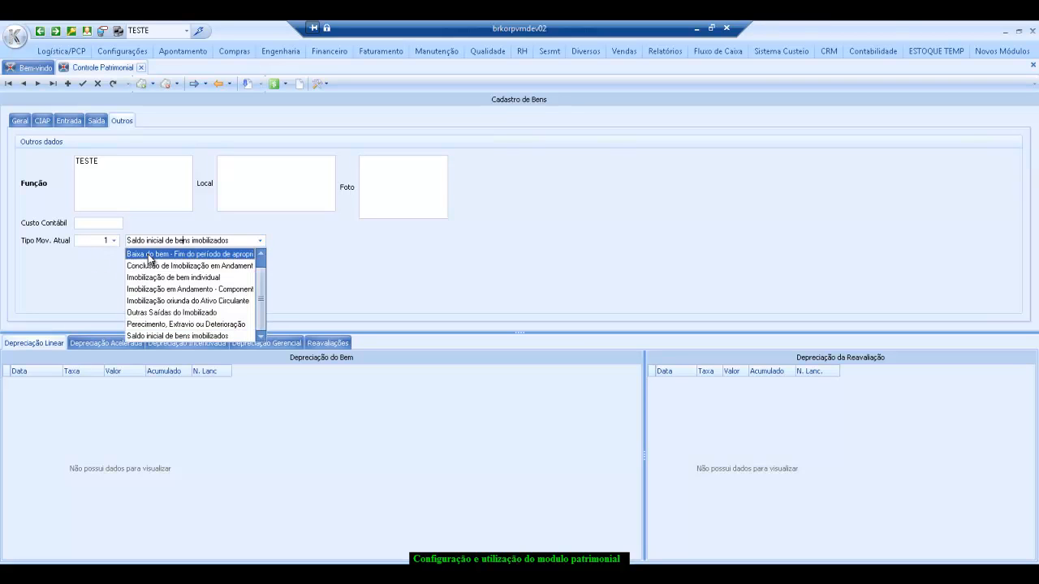
{"action": "left_click", "coordinate": [72, 297]}
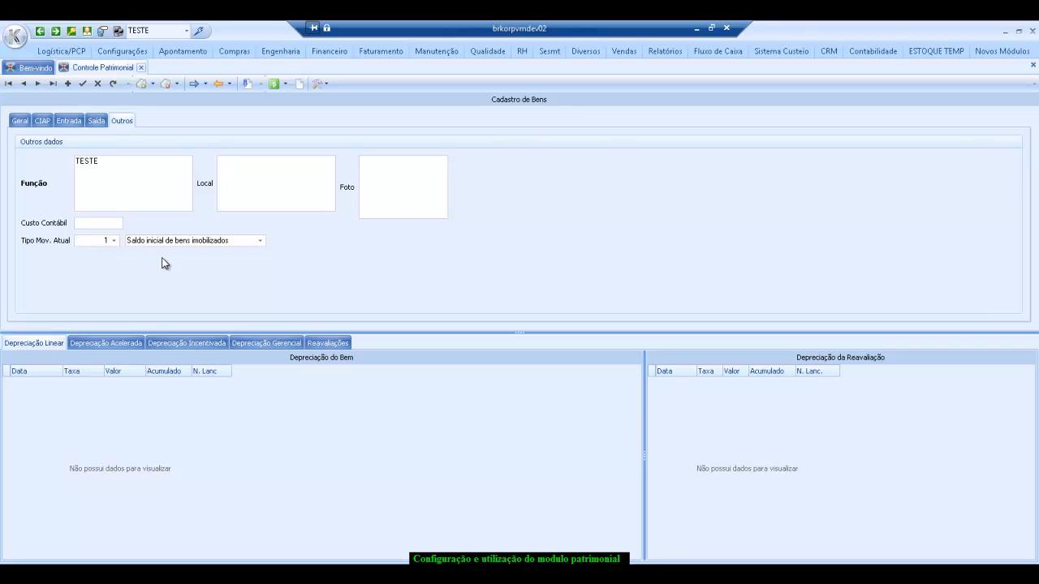
{"action": "left_click", "coordinate": [82, 84]}
{"action": "left_click", "coordinate": [22, 122]}
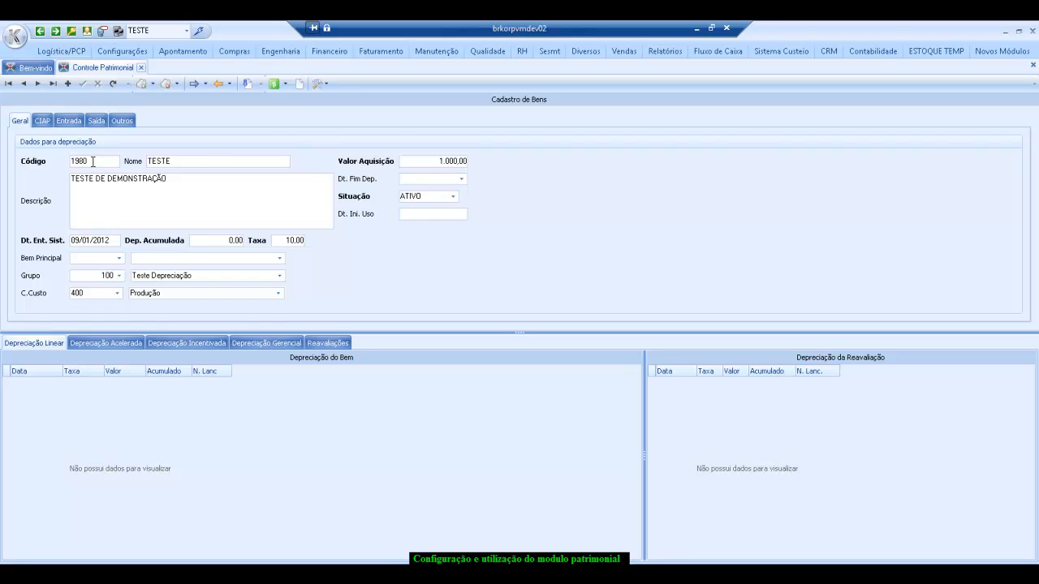
Open the asset's own configuration and examine the Gerar contabilidade options and the managerial, incentive and accelerated depreciation data.
{"action": "left_click", "coordinate": [323, 88]}
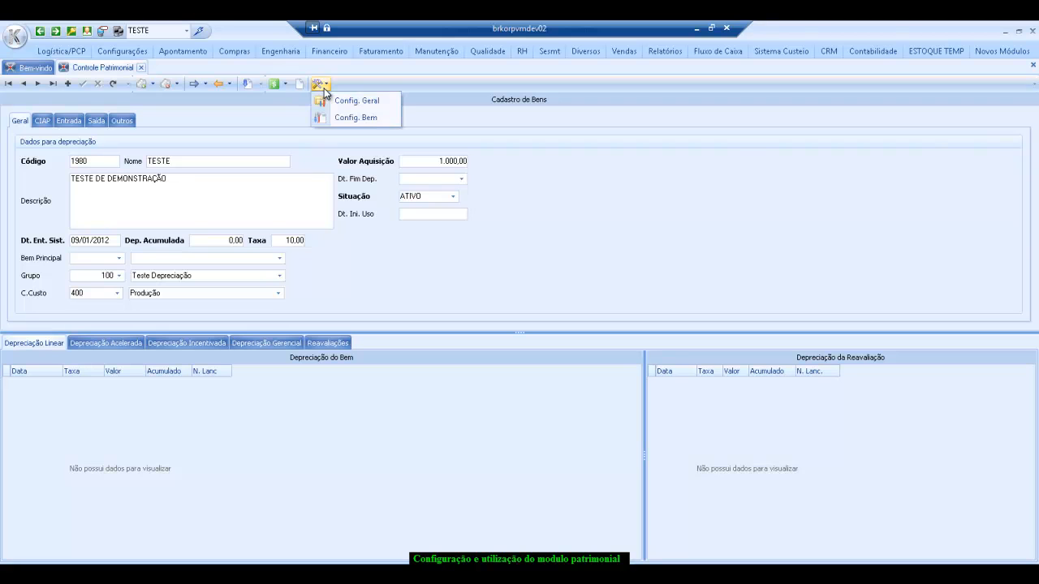
{"action": "left_click", "coordinate": [357, 119]}
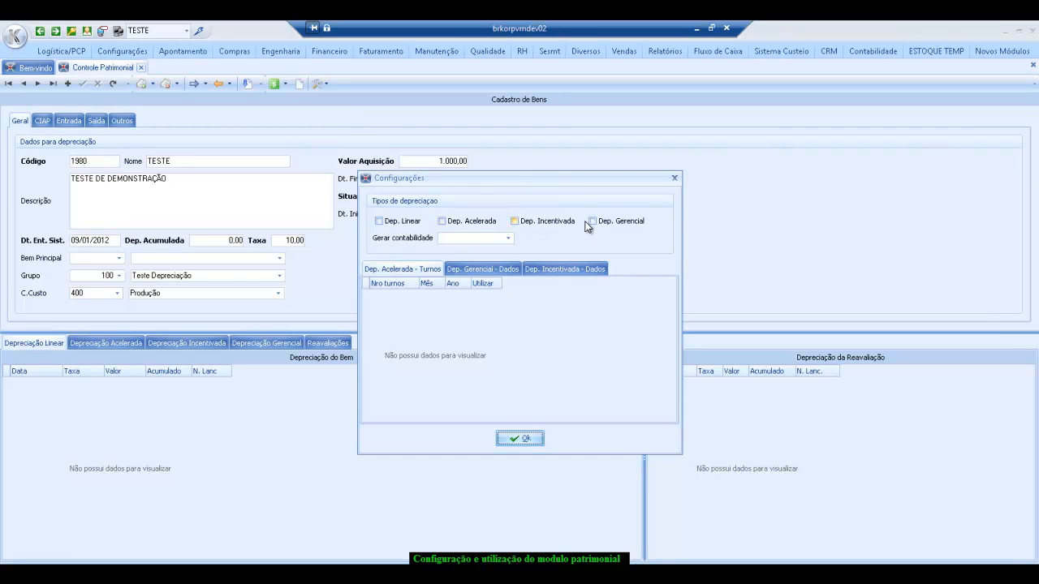
{"action": "left_click", "coordinate": [508, 238]}
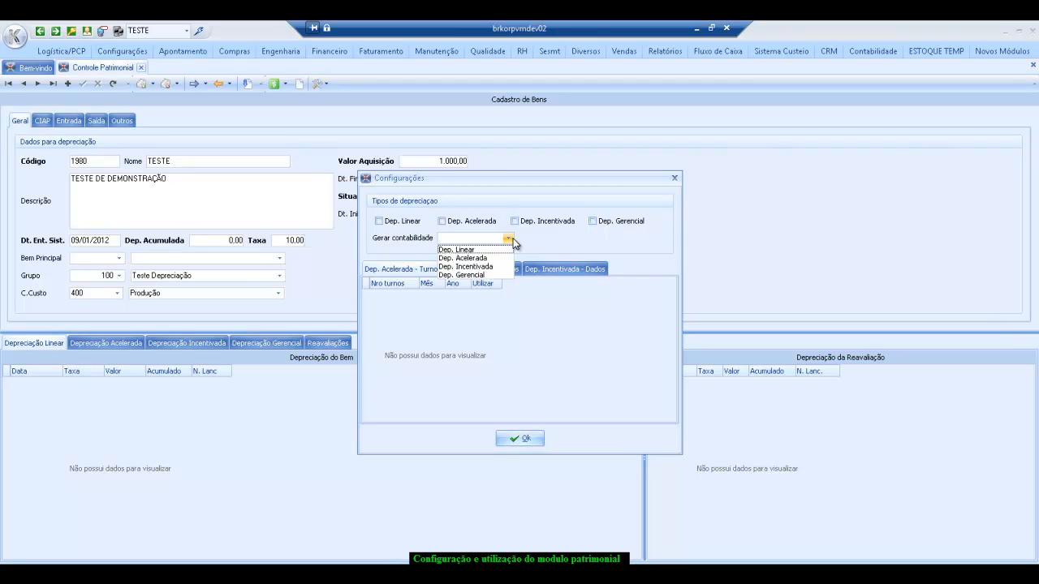
{"action": "left_click", "coordinate": [506, 240]}
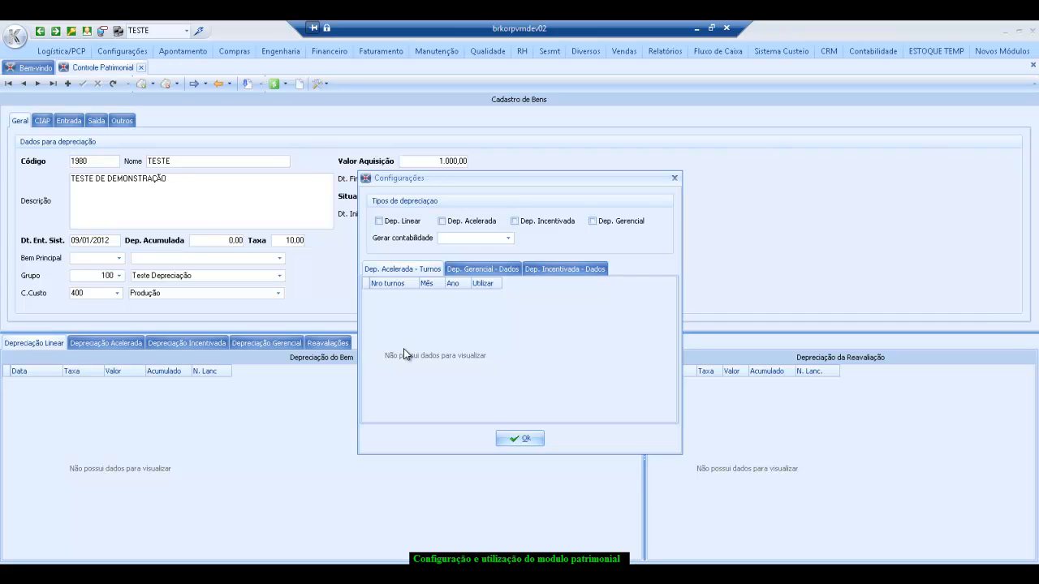
{"action": "left_click", "coordinate": [487, 268]}
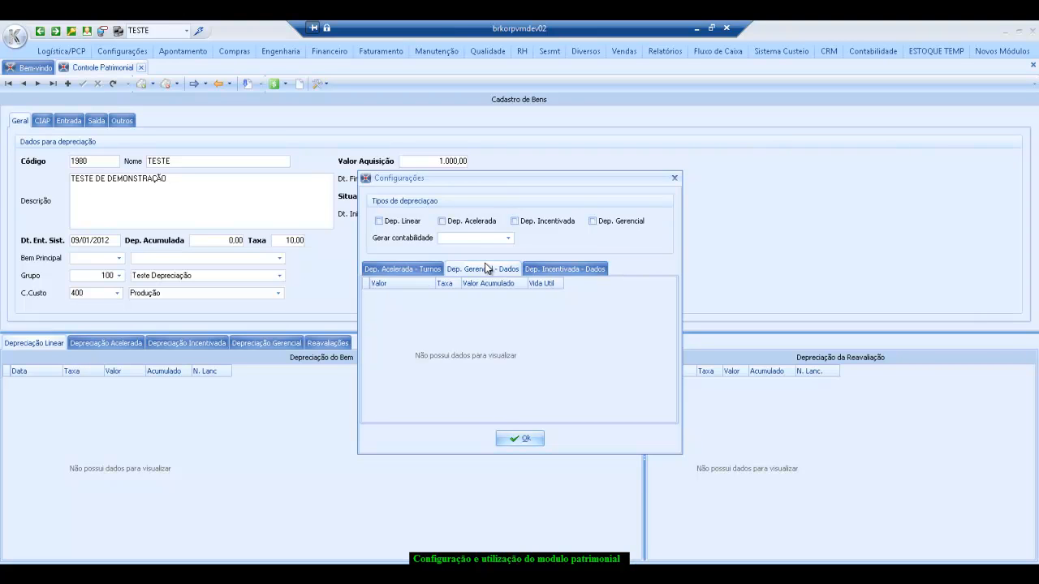
{"action": "left_click", "coordinate": [568, 271]}
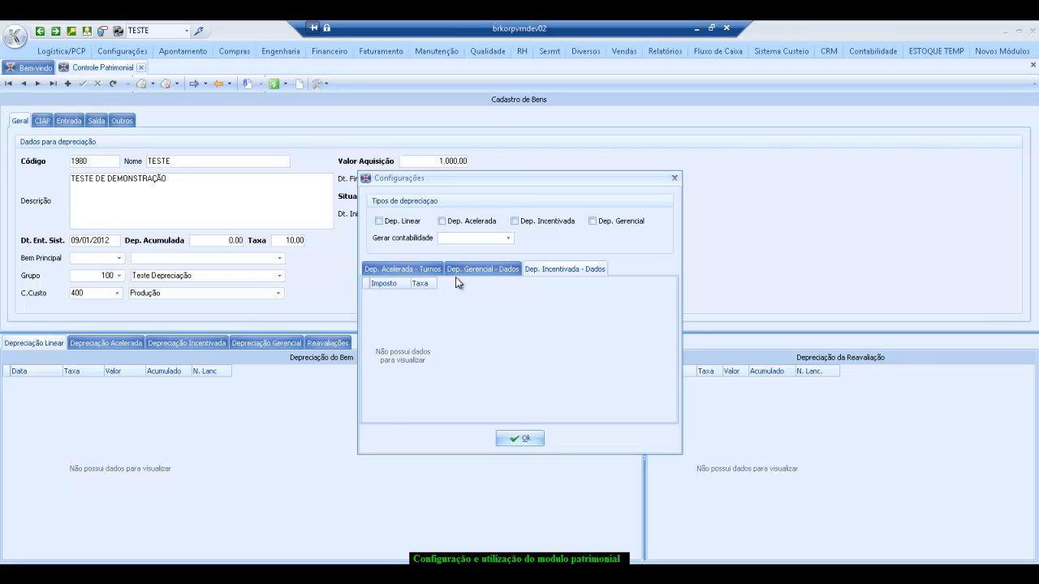
{"action": "left_click", "coordinate": [395, 276]}
Enable Dep. Linear and Dep. Acelerada for the asset and set Gerar contabilidade to Dep. Linear.
{"action": "left_click", "coordinate": [396, 224]}
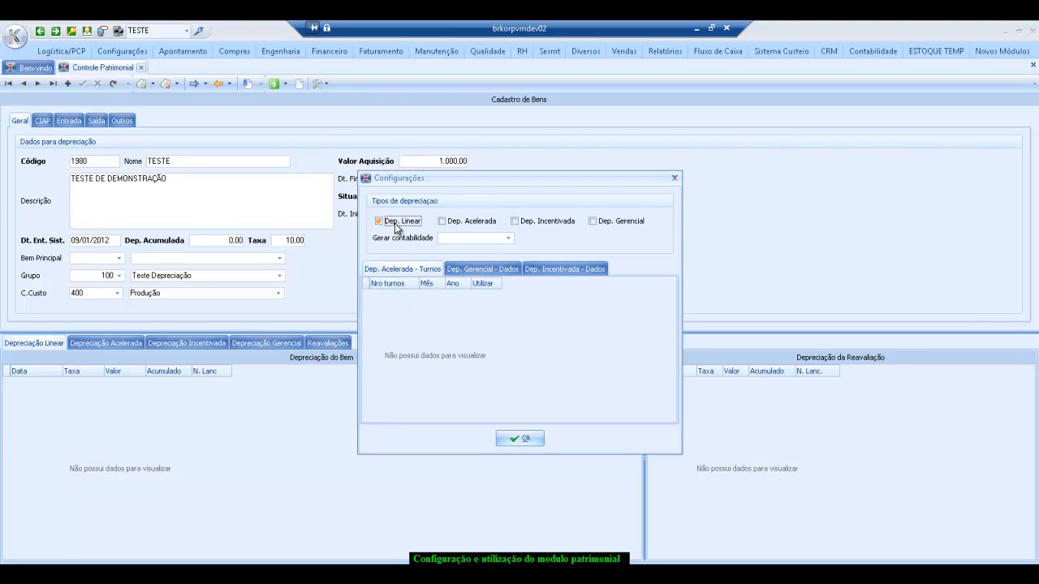
{"action": "left_click", "coordinate": [474, 226]}
{"action": "left_click", "coordinate": [508, 238]}
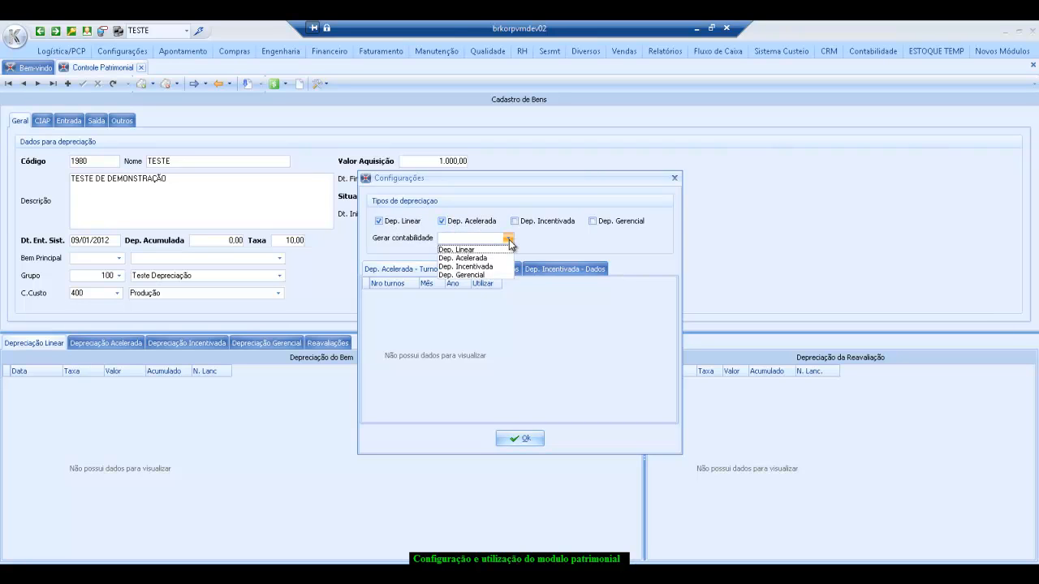
{"action": "left_click", "coordinate": [467, 248]}
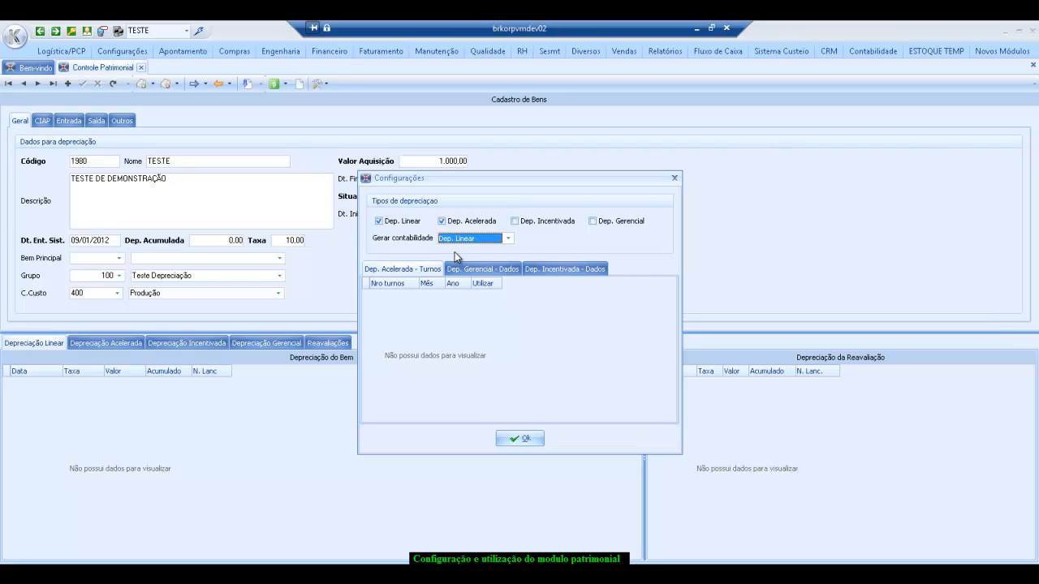
Add an accelerated depreciation shift row with 3 turnos for Mês 1 of Ano 2012.
{"action": "left_click", "coordinate": [473, 313]}
{"action": "left_click", "coordinate": [469, 311]}
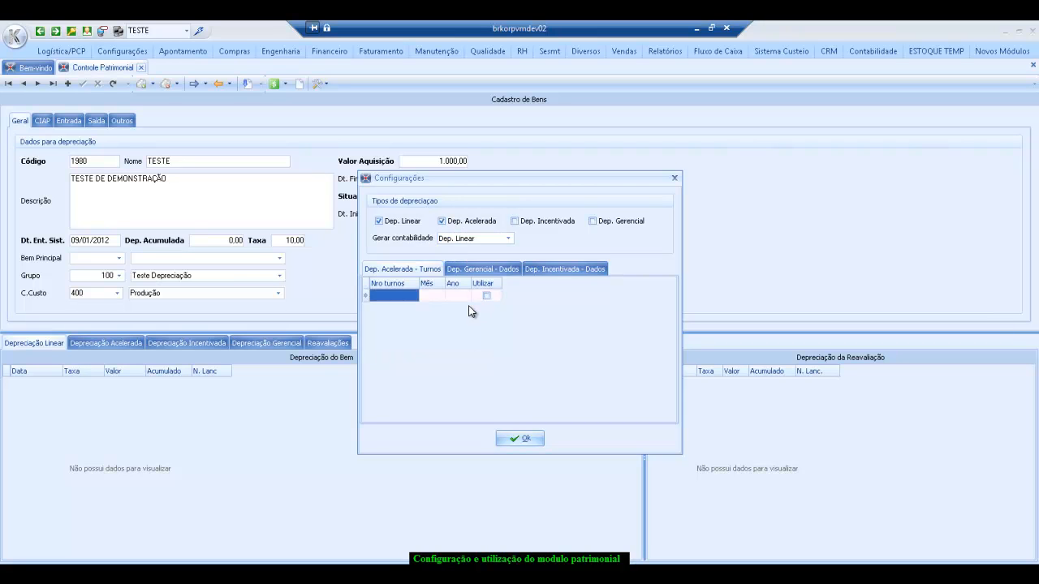
{"action": "type", "text": "3"}
{"action": "key", "text": "Tab"}
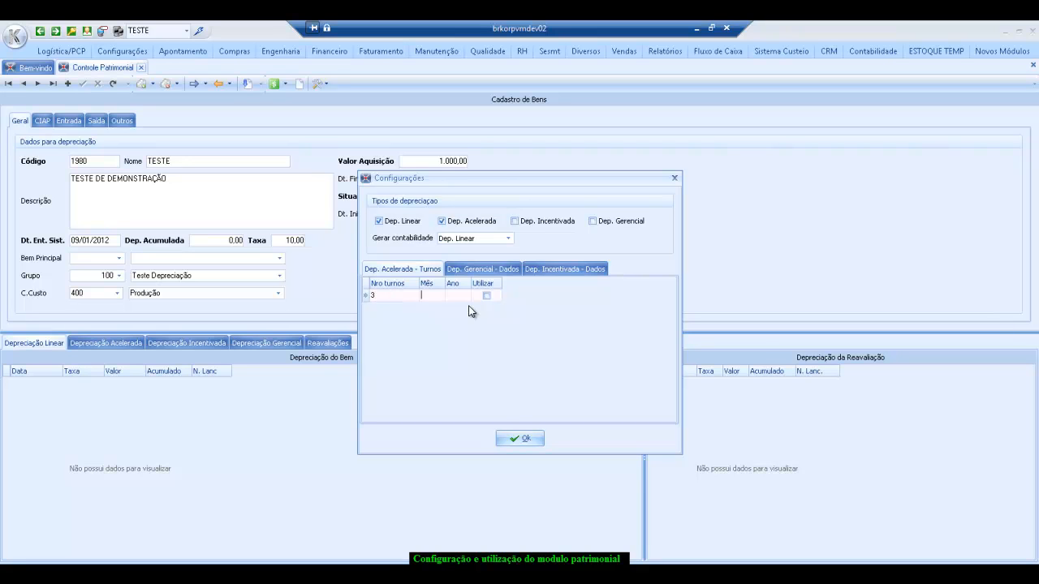
{"action": "type", "text": "1"}
{"action": "key", "text": "Tab"}
{"action": "type", "text": "2012"}
{"action": "key", "text": "Down"}
Add a second shift row with 3 turnos for Mês 2 of Ano 2012.
{"action": "key", "text": "Left"}
{"action": "key", "text": "Left"}
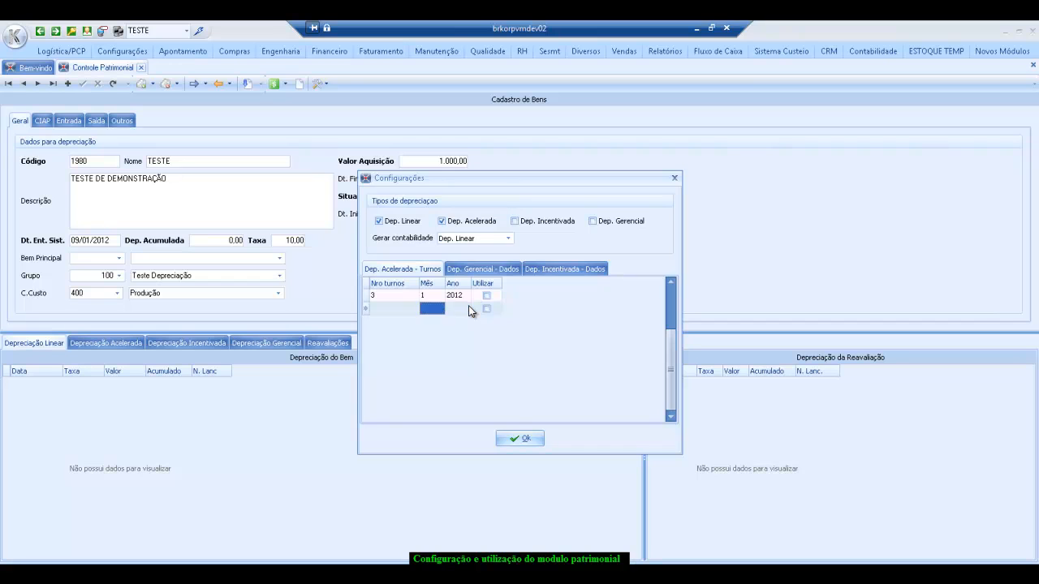
{"action": "type", "text": "3"}
{"action": "type", "text": "2"}
{"action": "key", "text": "Tab"}
{"action": "type", "text": "2012"}
{"action": "key", "text": "Down"}
Add a third shift row with 2 turnos for Mês 3 of Ano 2012.
{"action": "key", "text": "Left"}
{"action": "key", "text": "Left"}
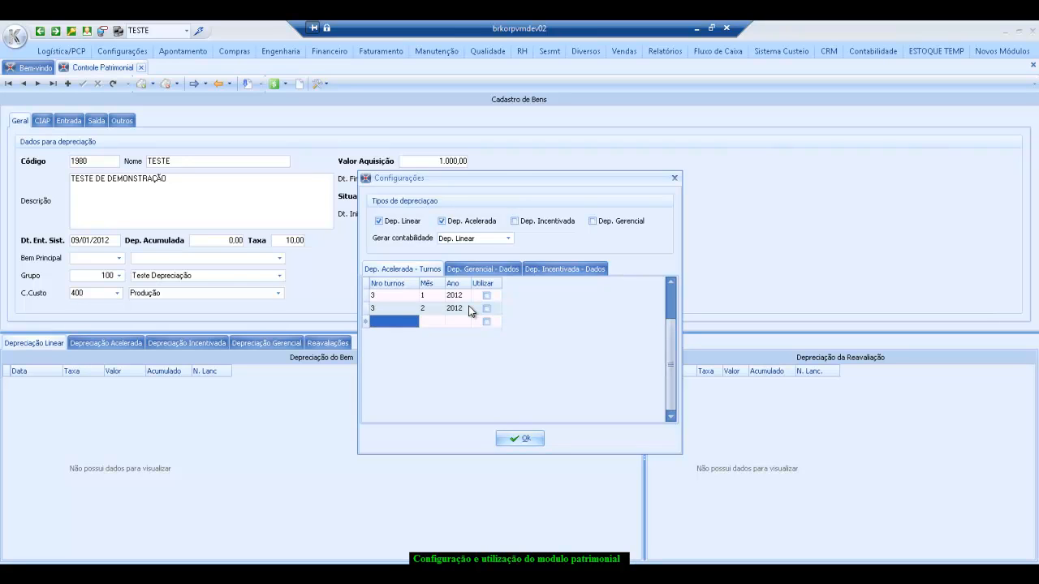
{"action": "type", "text": "2 "}
{"action": "type", "text": "3"}
{"action": "key", "text": "Tab"}
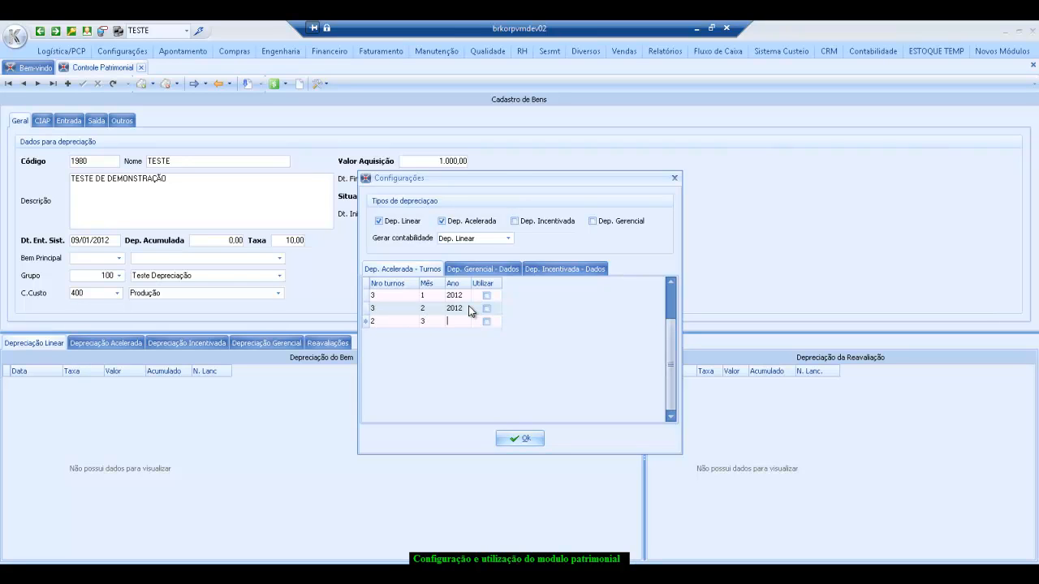
{"action": "type", "text": "2012"}
{"action": "key", "text": "Down"}
Add a fourth shift row with 2 turnos for Mês 4 of Ano 2012.
{"action": "key", "text": "Left"}
{"action": "type", "text": "2"}
{"action": "type", "text": "4"}
{"action": "key", "text": "Tab"}
{"action": "type", "text": "2012"}
{"action": "key", "text": "Down"}
Add a fifth shift row with 2 turnos for Mês 5 of Ano 2012.
{"action": "key", "text": "Left"}
{"action": "key", "text": "Left"}
{"action": "type", "text": "2"}
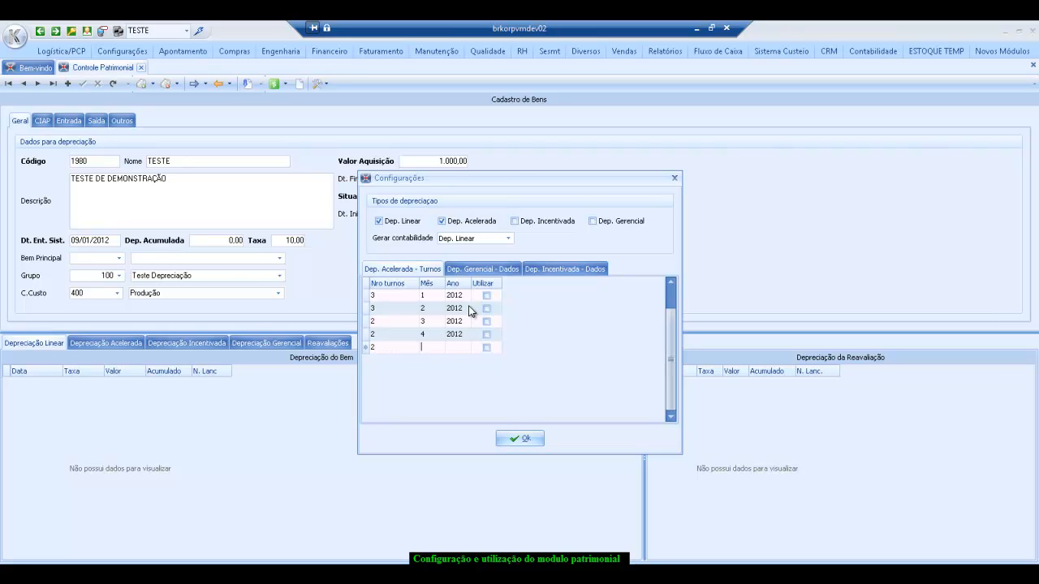
{"action": "type", "text": "5"}
{"action": "type", "text": "2"}
{"action": "type", "text": "012"}
{"action": "key", "text": "Tab"}
{"action": "key", "text": "Tab"}
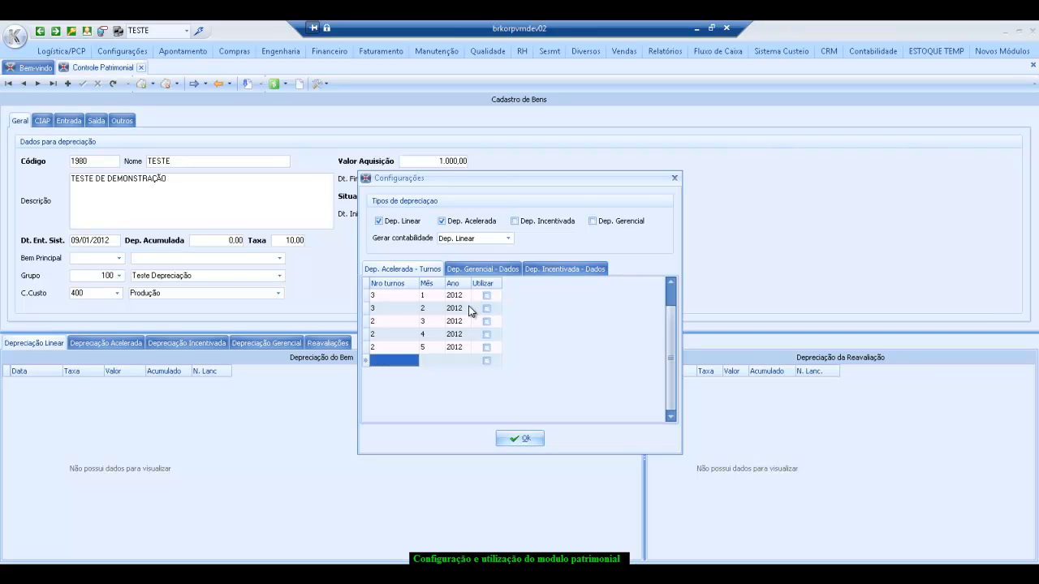
Add a sixth shift row with 3 turnos for Mês 6 of Ano 2012.
{"action": "type", "text": "3"}
{"action": "key", "text": "Tab"}
{"action": "type", "text": "6"}
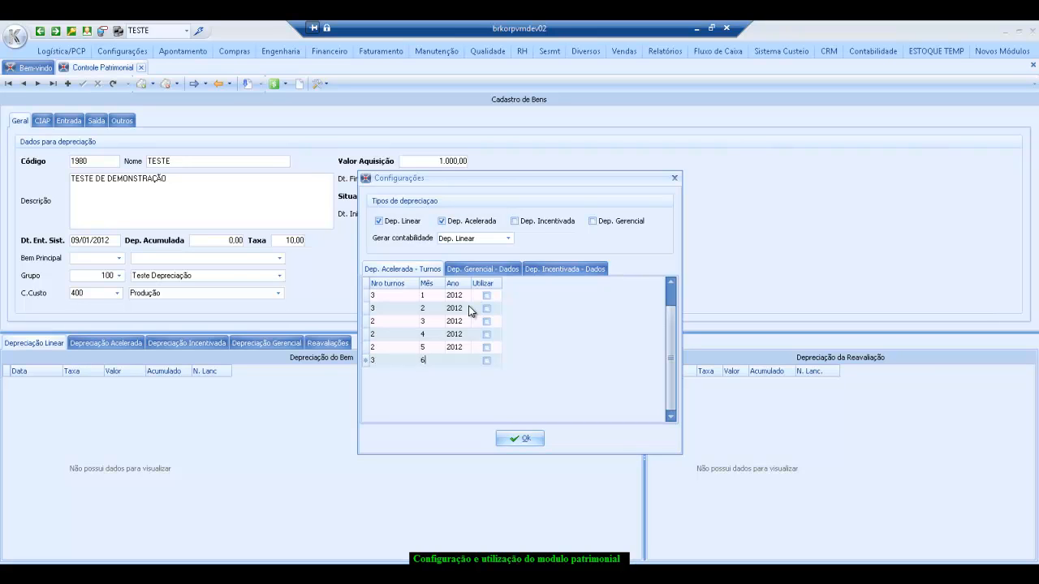
{"action": "type", "text": "2012"}
{"action": "key", "text": "Up"}
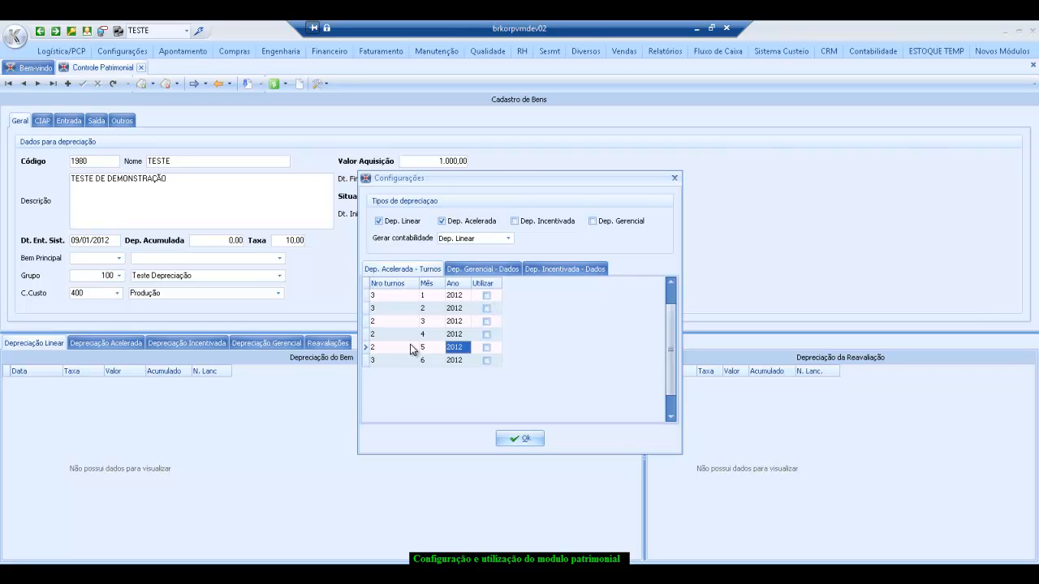
Mark the shift rows for months 1, 2, 3, 4 and 6 of 2012 as Utilizar.
{"action": "left_click", "coordinate": [486, 296]}
{"action": "left_click", "coordinate": [487, 334]}
{"action": "left_click", "coordinate": [487, 360]}
{"action": "left_click", "coordinate": [459, 335]}
{"action": "left_click", "coordinate": [462, 359]}
Delete the shift row for Mês 5 of 2012.
{"action": "left_click", "coordinate": [458, 349]}
{"action": "key", "text": "Up"}
{"action": "key", "text": "Down"}
{"action": "key", "text": "Left"}
{"action": "key", "text": "ctrl+Delete"}
{"action": "key", "text": "Return"}
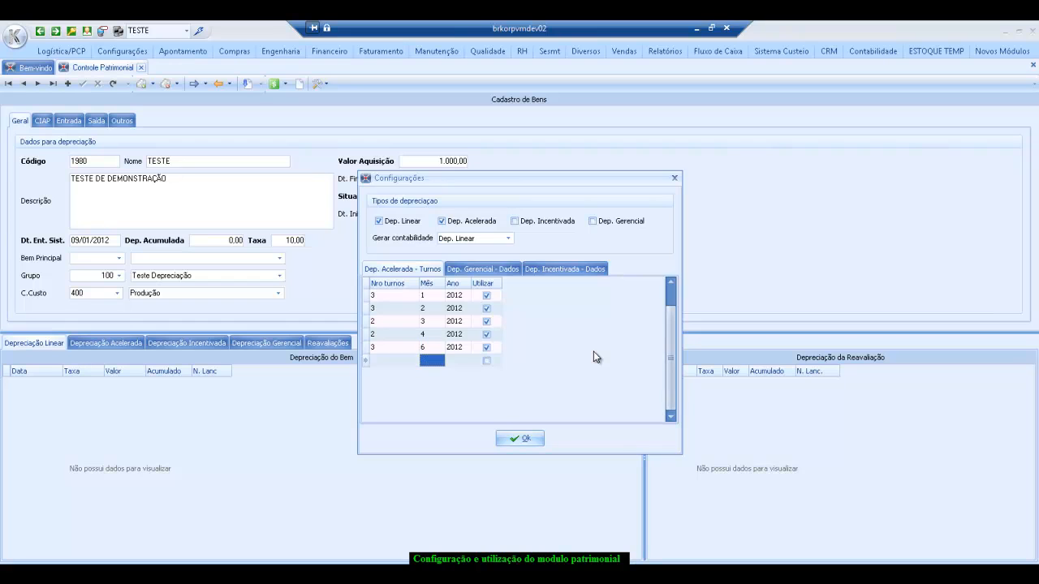
Insert a shift row with 2 turnos for Mês 5 of 2012 above the Mês 6 row and accept the asset configuration.
{"action": "key", "text": "Insert"}
{"action": "key", "text": "Left"}
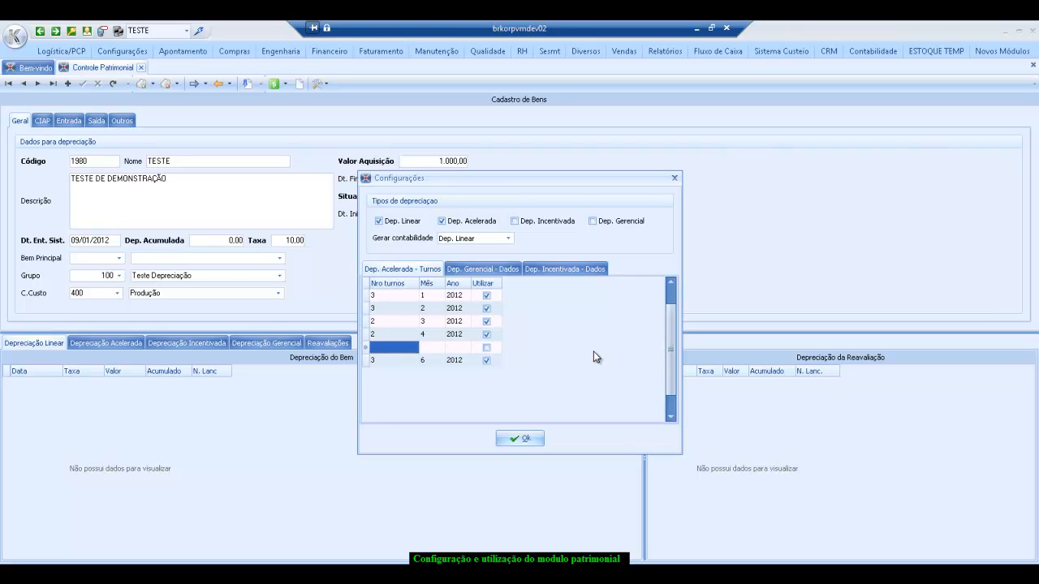
{"action": "type", "text": "2"}
{"action": "key", "text": "Tab"}
{"action": "type", "text": "5"}
{"action": "key", "text": "Tab"}
{"action": "type", "text": "2012"}
{"action": "key", "text": "Tab"}
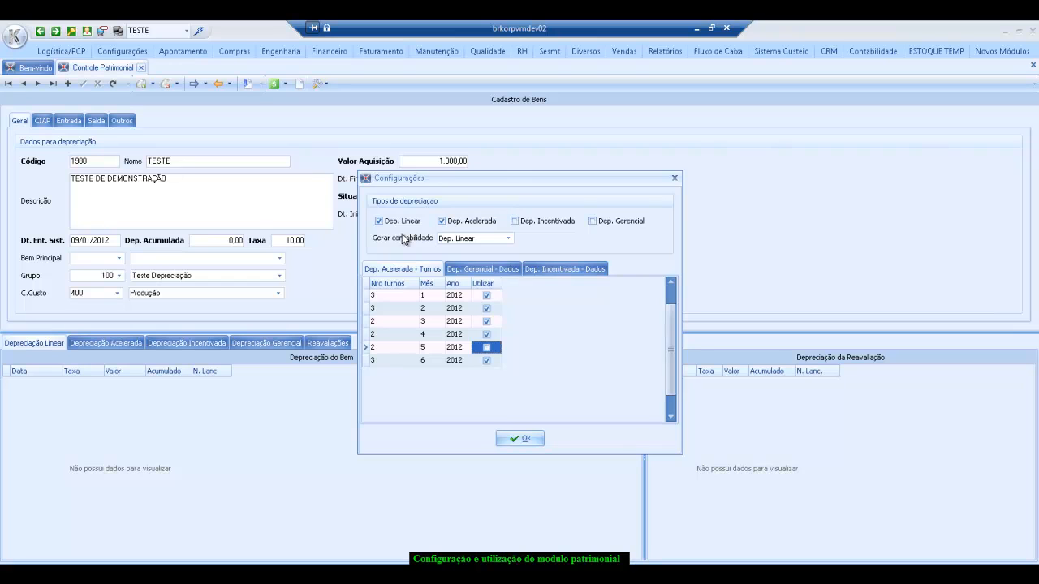
{"action": "left_click", "coordinate": [518, 439]}
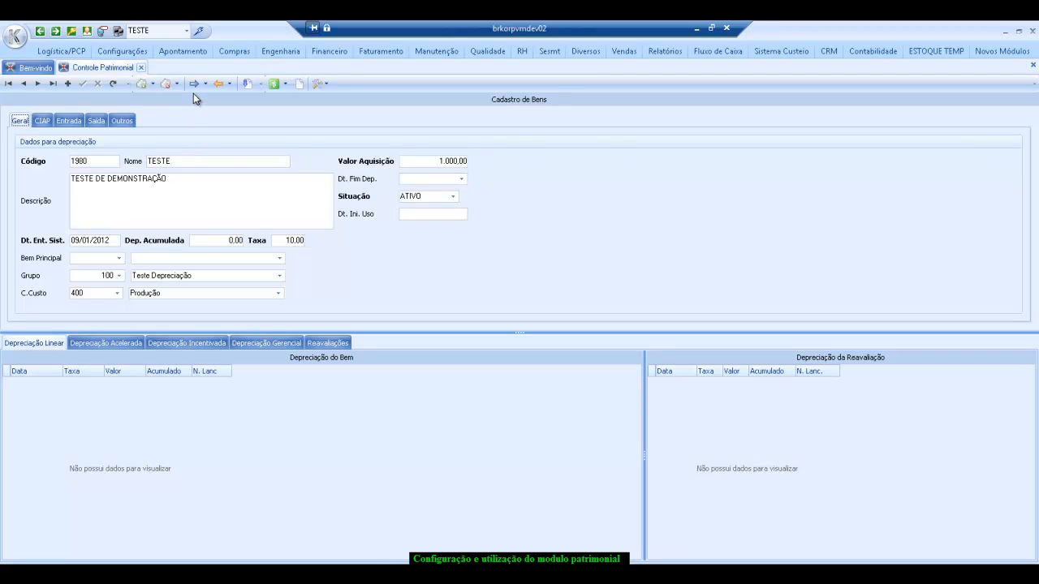
Try to run the depreciation for the single asset (Bem).
{"action": "left_click", "coordinate": [152, 84]}
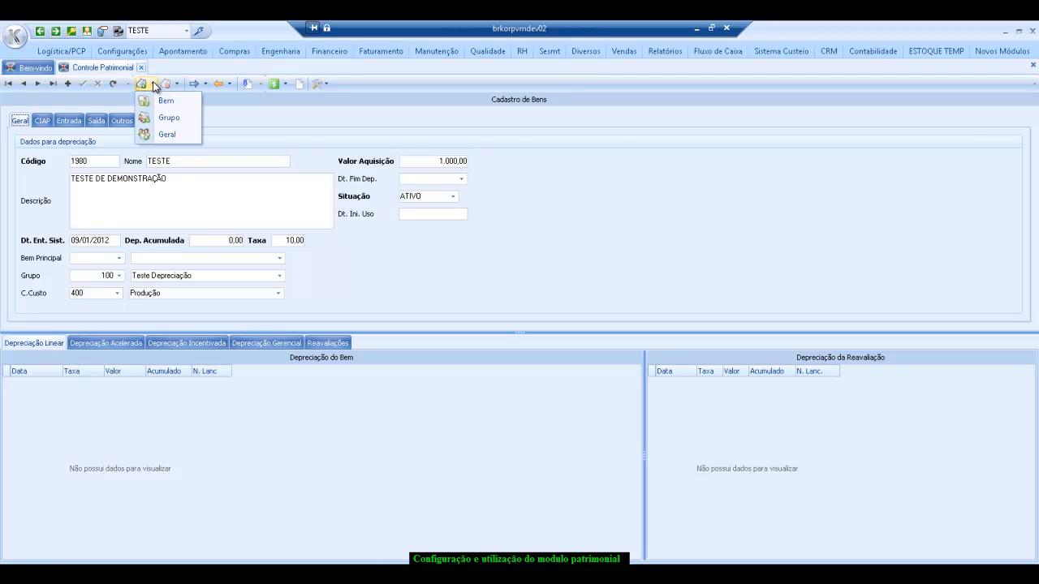
{"action": "left_click", "coordinate": [162, 102]}
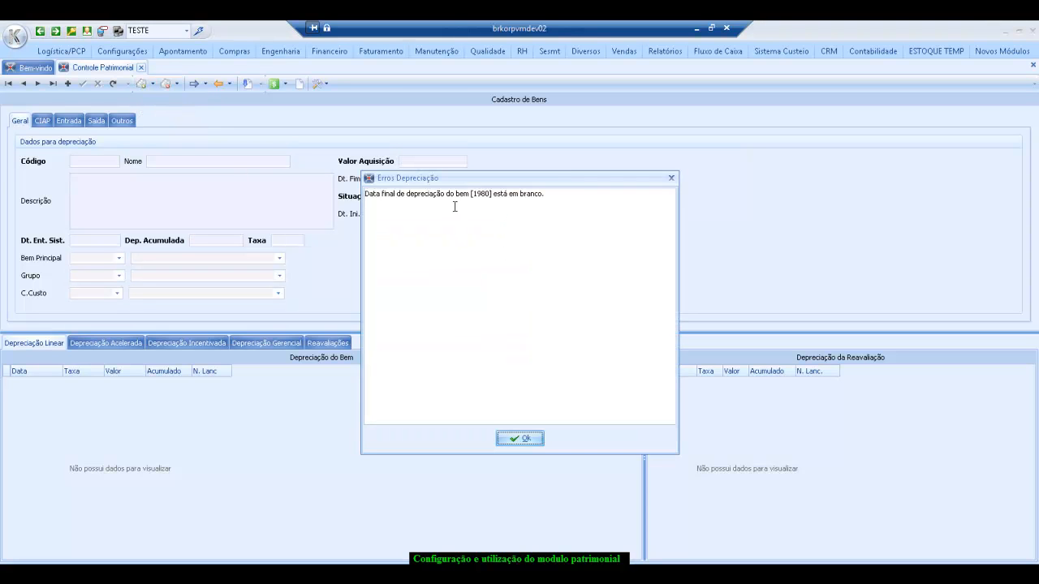
Close the depreciation error list, set the asset's Dt. Fim Dep. to 30/06/2012 and save the record.
{"action": "left_click_drag", "start_coordinate": [548, 198], "coordinate": [362, 195]}
{"action": "left_click", "coordinate": [473, 227]}
{"action": "left_click", "coordinate": [519, 439]}
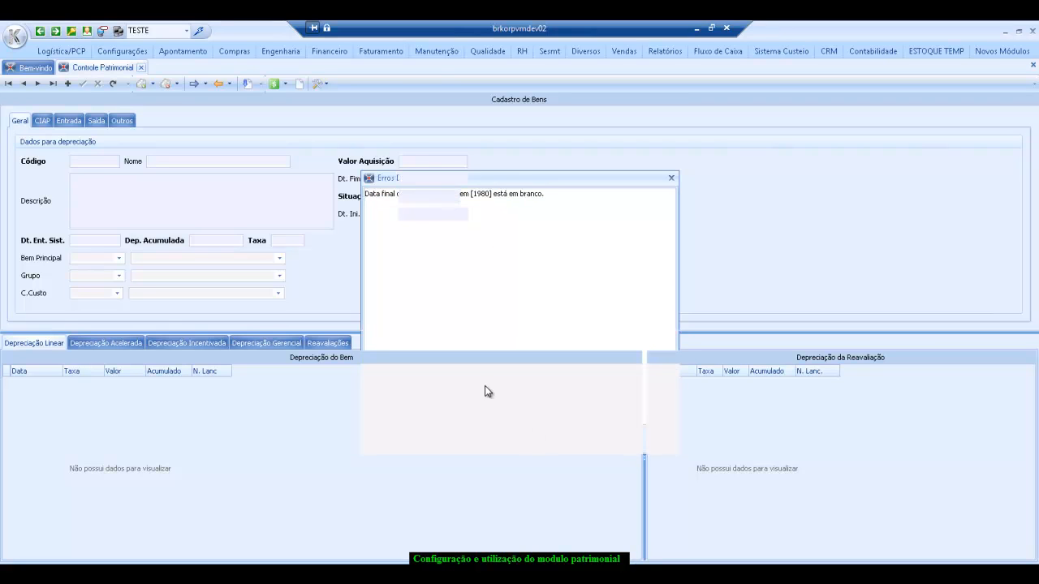
{"action": "left_click", "coordinate": [464, 180]}
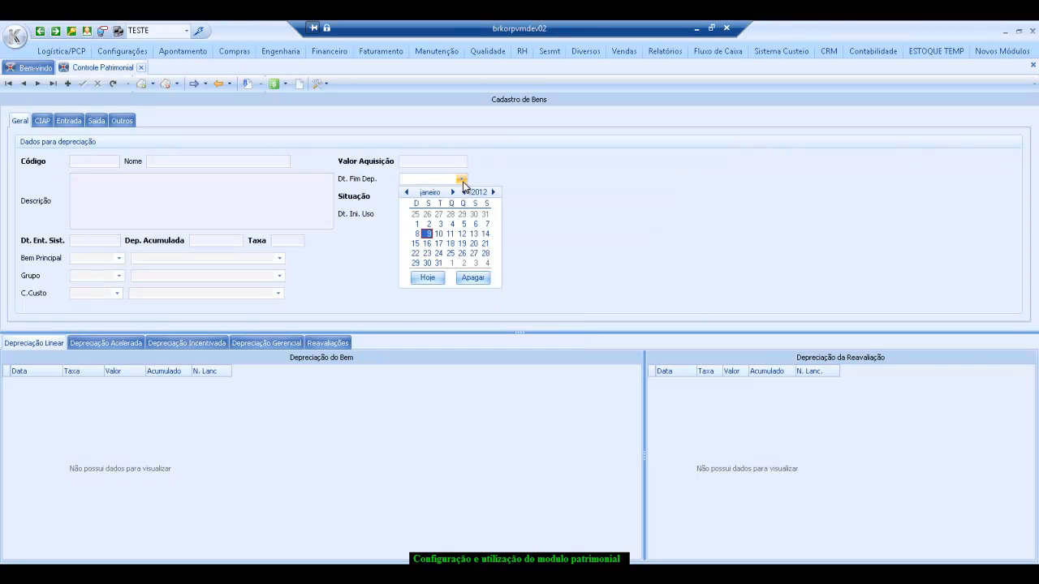
{"action": "left_click", "coordinate": [453, 193]}
{"action": "left_click", "coordinate": [453, 193]}
{"action": "left_click", "coordinate": [453, 192]}
{"action": "left_click", "coordinate": [453, 192]}
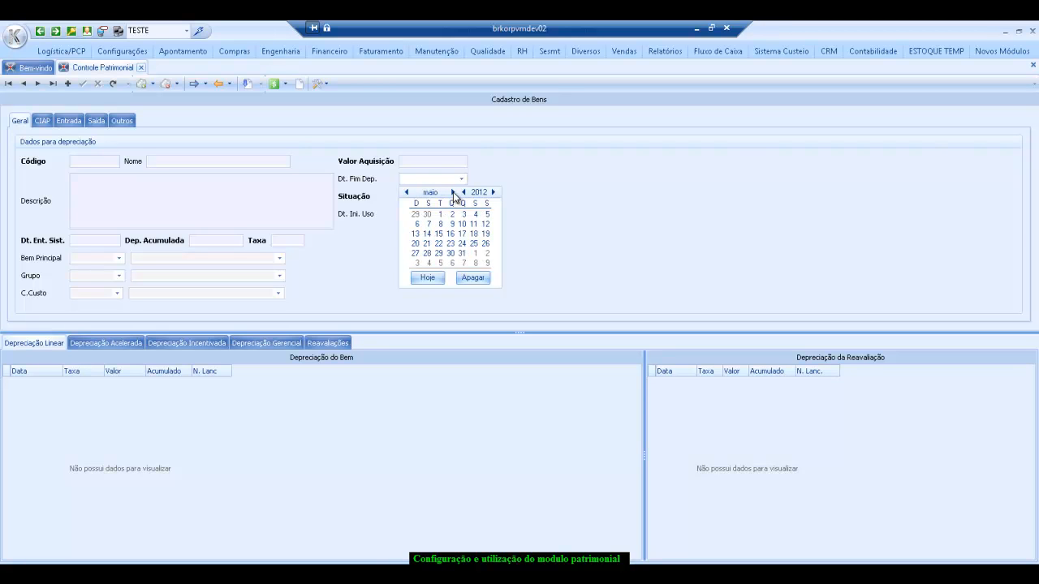
{"action": "left_click", "coordinate": [453, 192]}
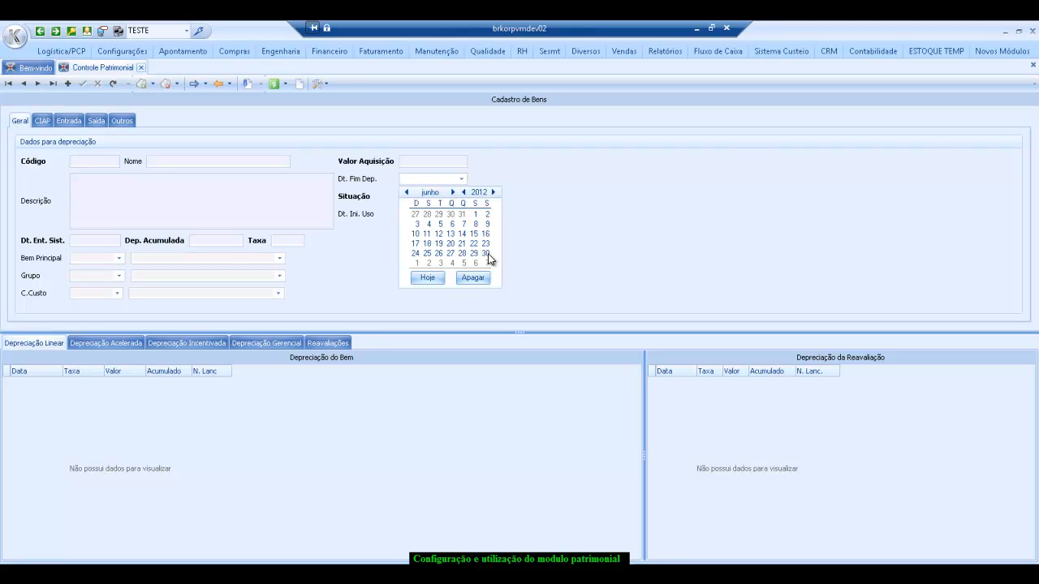
{"action": "left_click", "coordinate": [485, 255]}
{"action": "left_click", "coordinate": [82, 82]}
Run the depreciation for the single asset (Bem) and close the depreciation error list.
{"action": "left_click", "coordinate": [141, 86]}
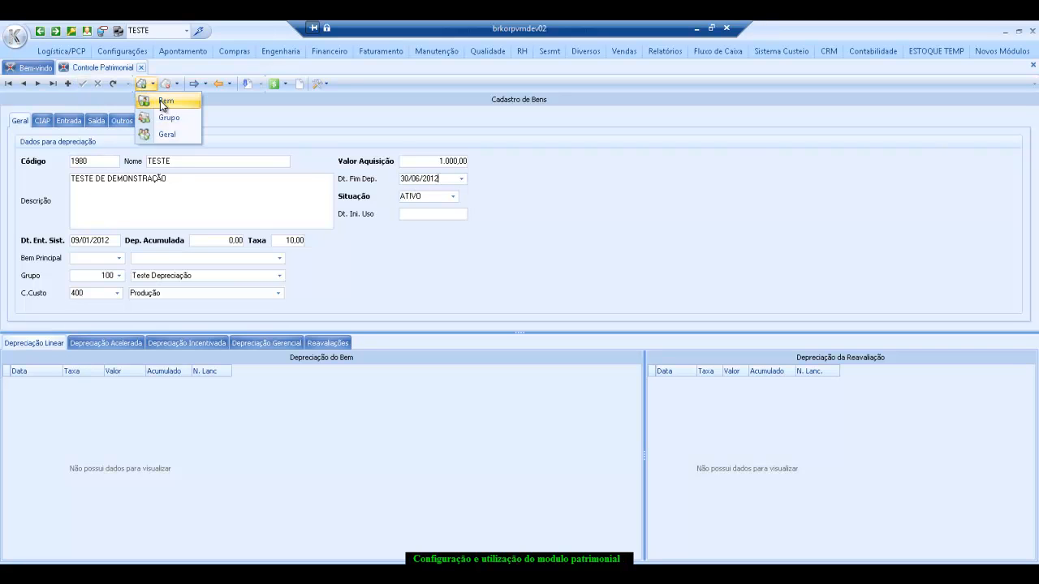
{"action": "left_click", "coordinate": [164, 102]}
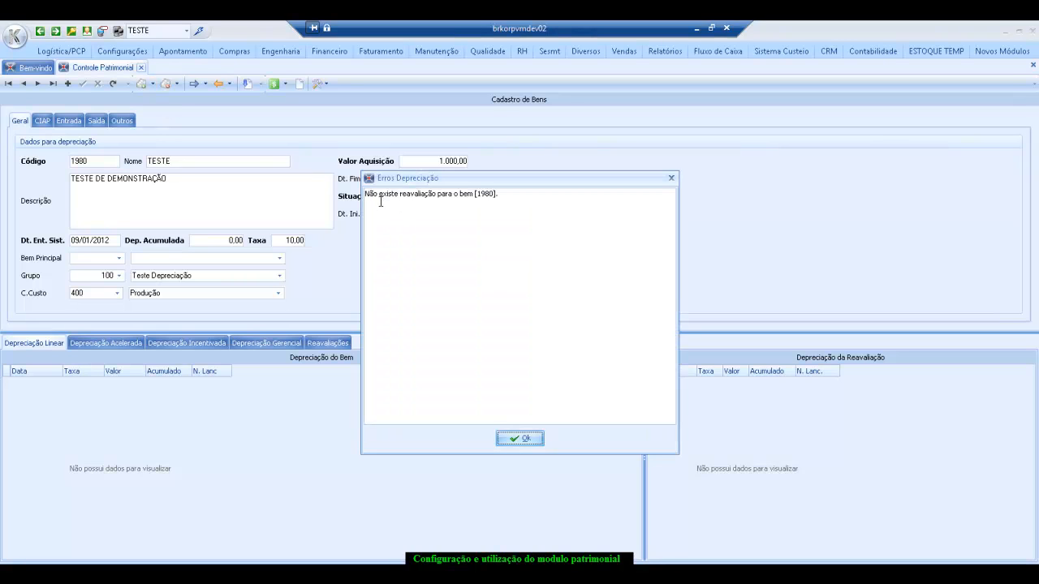
{"action": "left_click_drag", "start_coordinate": [513, 196], "coordinate": [358, 200]}
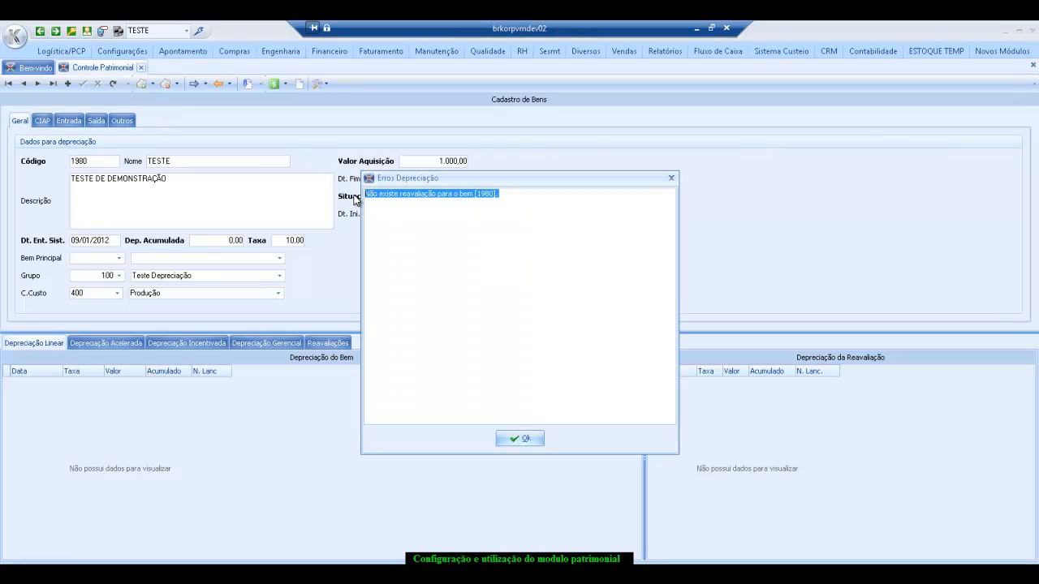
{"action": "left_click", "coordinate": [456, 242]}
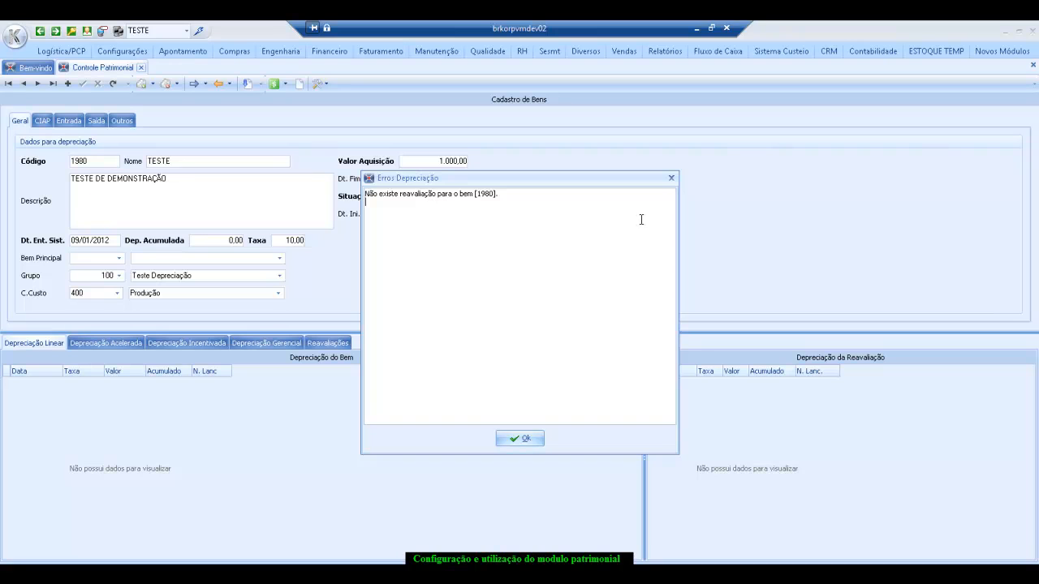
{"action": "left_click", "coordinate": [510, 439]}
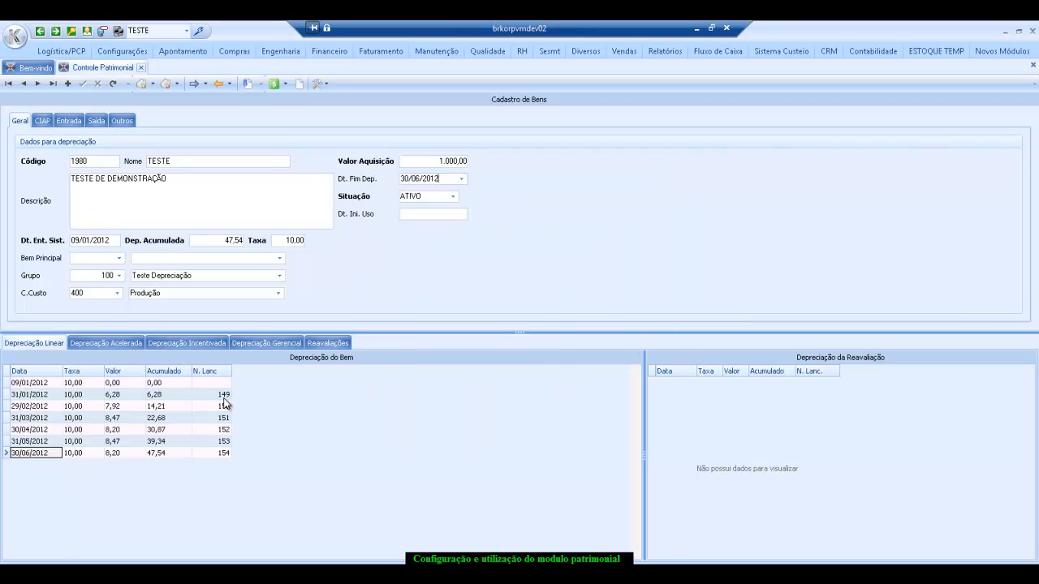
Examine the monthly values and entry numbers of the linear depreciation, and check the accelerated, incentivized, managerial and revaluation results.
{"action": "left_click", "coordinate": [41, 453]}
{"action": "left_click", "coordinate": [78, 470]}
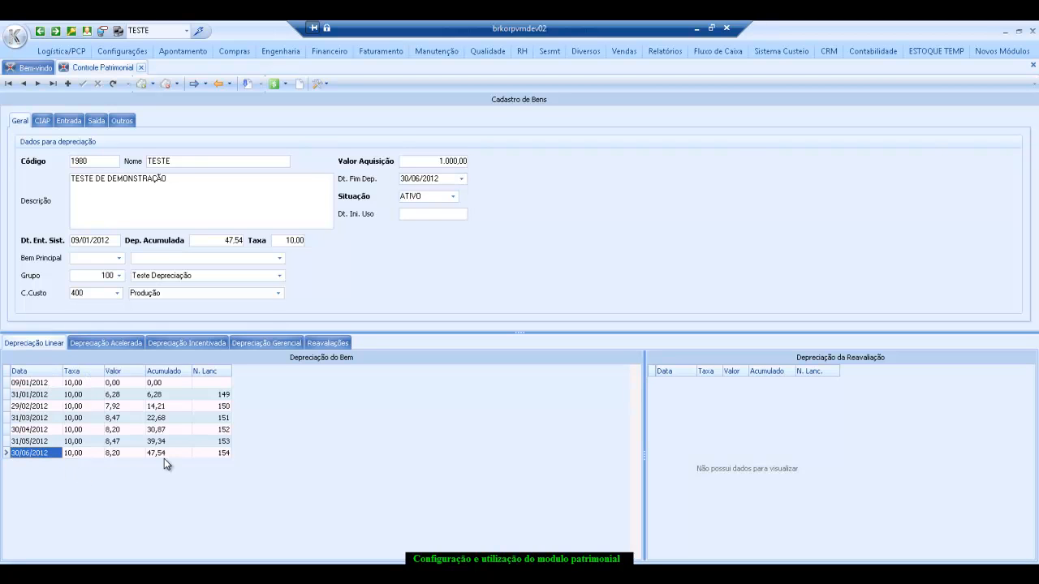
{"action": "left_click", "coordinate": [213, 406]}
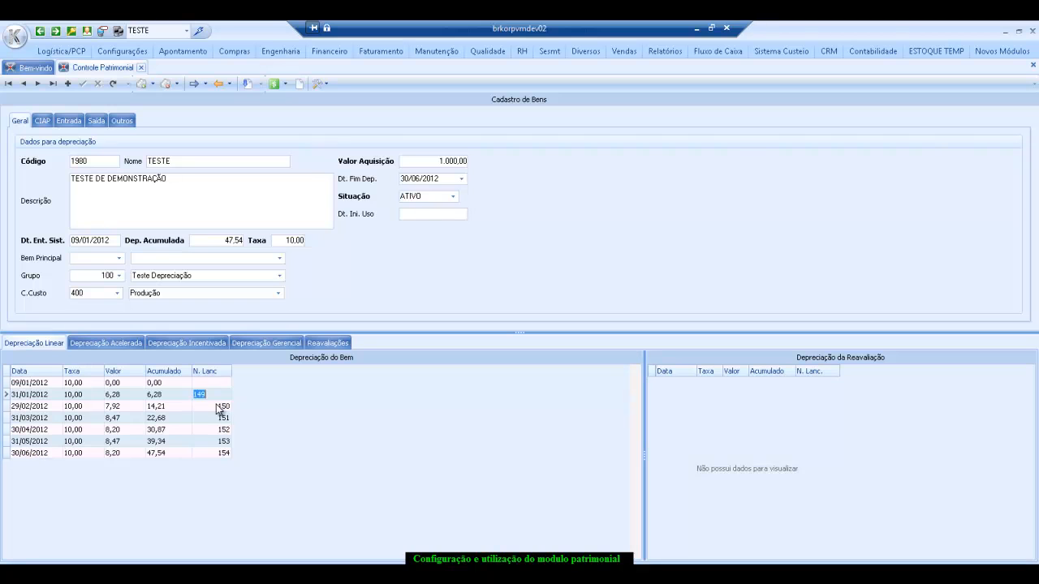
{"action": "left_click", "coordinate": [215, 450]}
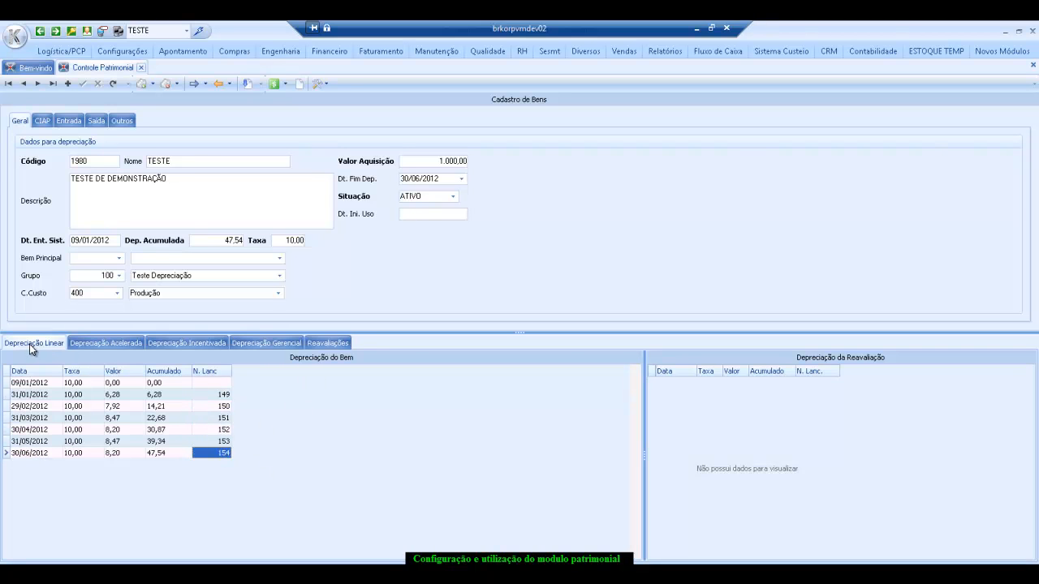
{"action": "left_click", "coordinate": [115, 344]}
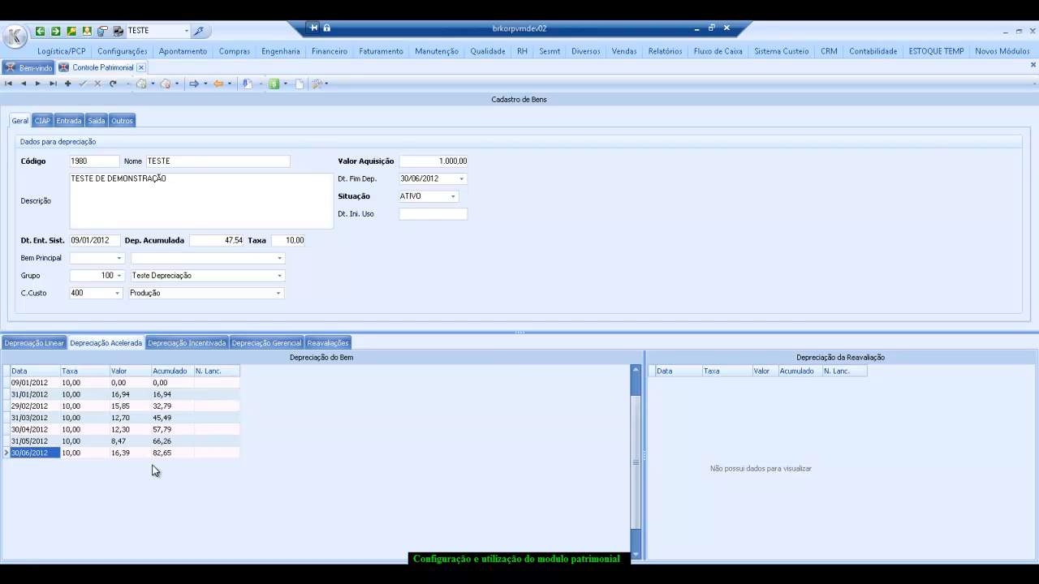
{"action": "left_click", "coordinate": [207, 343]}
{"action": "left_click", "coordinate": [280, 343]}
{"action": "left_click", "coordinate": [316, 344]}
{"action": "left_click", "coordinate": [280, 343]}
{"action": "left_click", "coordinate": [192, 344]}
{"action": "left_click", "coordinate": [130, 342]}
{"action": "left_click", "coordinate": [63, 348]}
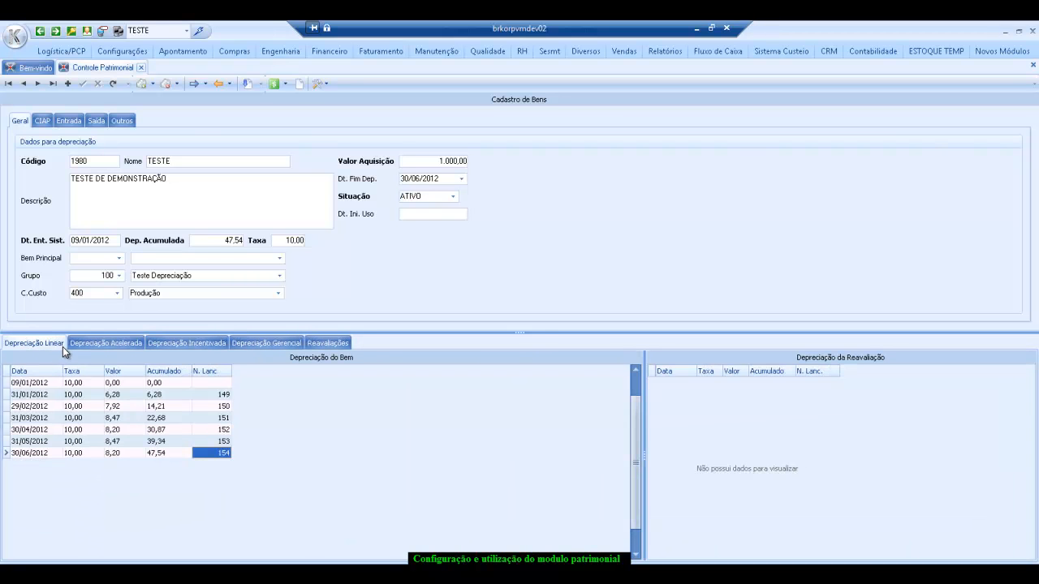
Check the asset's accumulated depreciation against its acquisition value.
{"action": "left_click", "coordinate": [225, 241]}
{"action": "left_click_drag", "start_coordinate": [225, 241], "coordinate": [177, 242]}
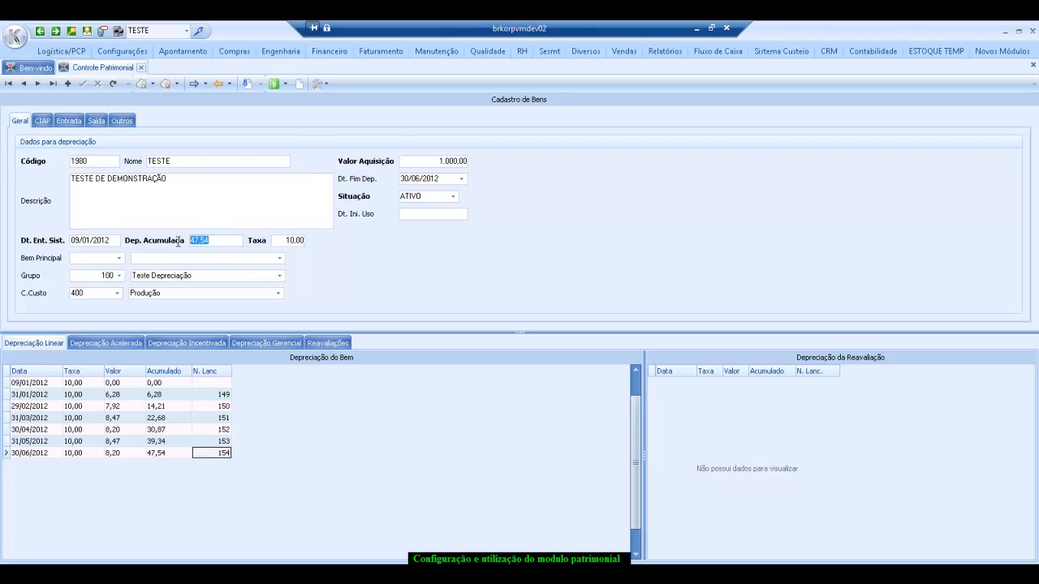
{"action": "left_click", "coordinate": [431, 160]}
{"action": "left_click_drag", "start_coordinate": [447, 161], "coordinate": [365, 168]}
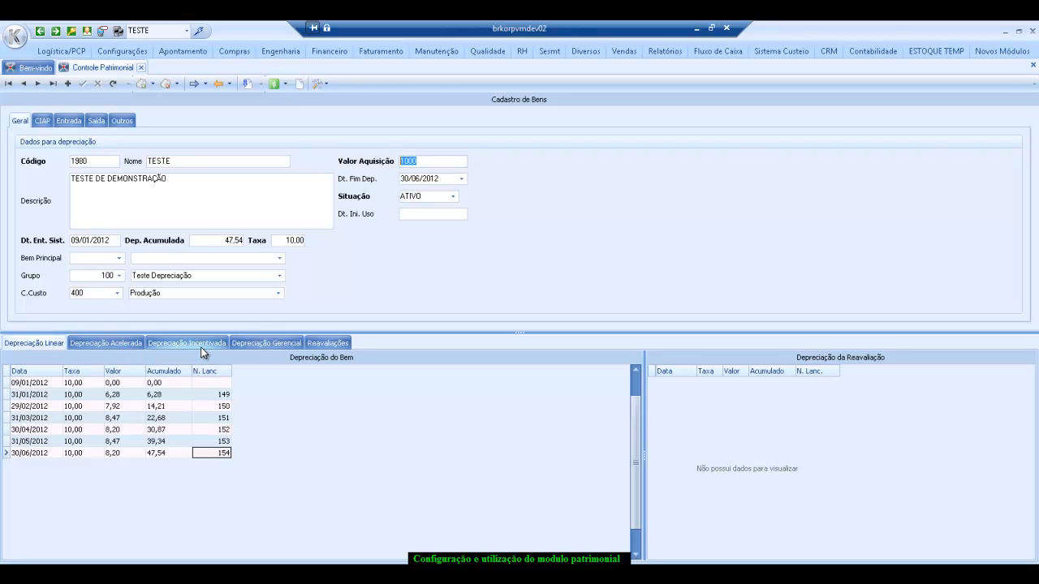
Enable Dep. Gerencial as a depreciation type in the asset configuration and accept it.
{"action": "left_click", "coordinate": [319, 85]}
{"action": "left_click", "coordinate": [341, 118]}
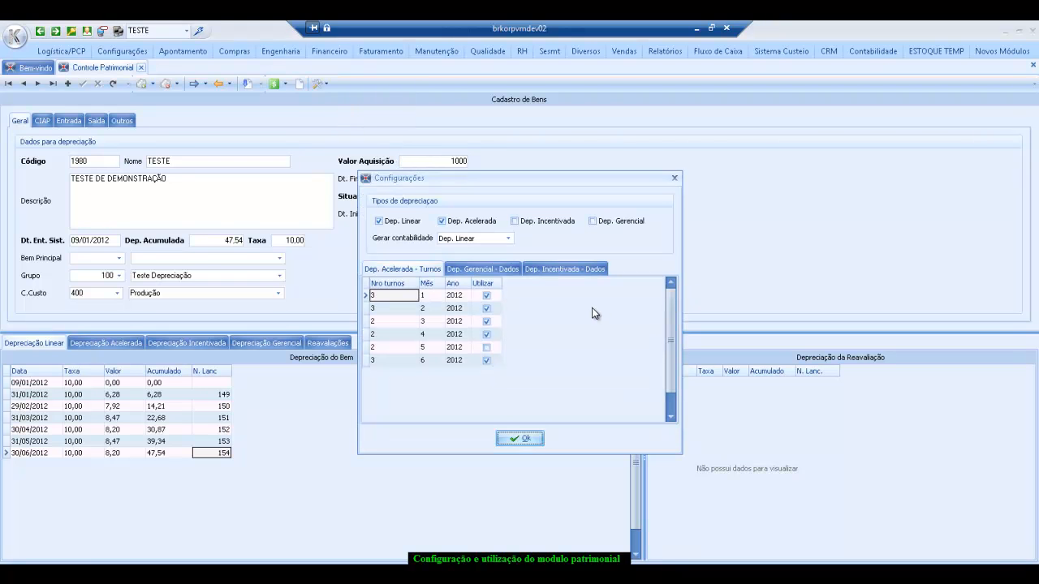
{"action": "left_click", "coordinate": [597, 223]}
{"action": "left_click", "coordinate": [522, 439]}
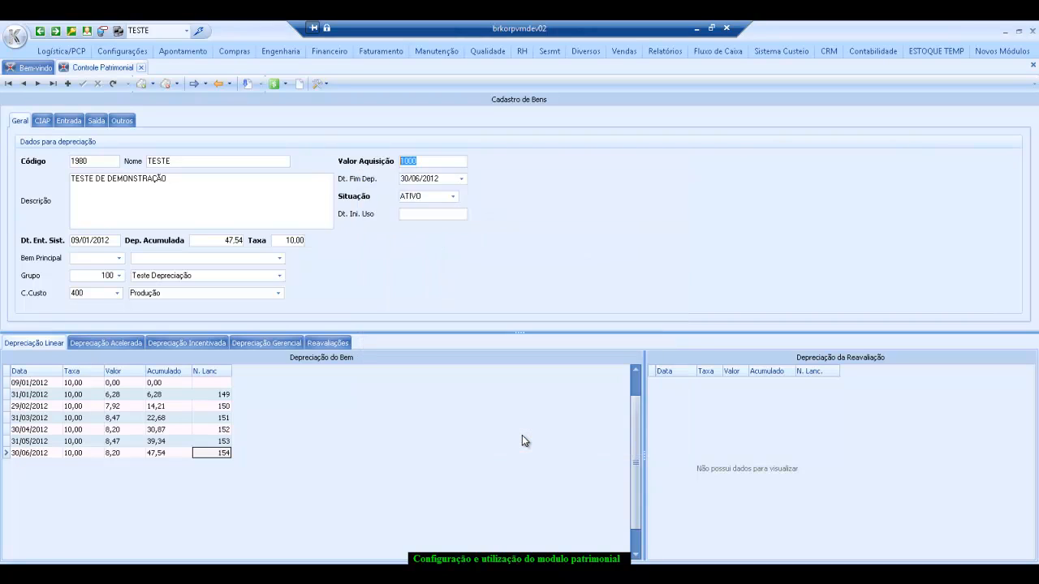
Try to run the asset's depreciation with Dep. Gerencial enabled and close the error list.
{"action": "left_click", "coordinate": [147, 84]}
{"action": "left_click", "coordinate": [164, 108]}
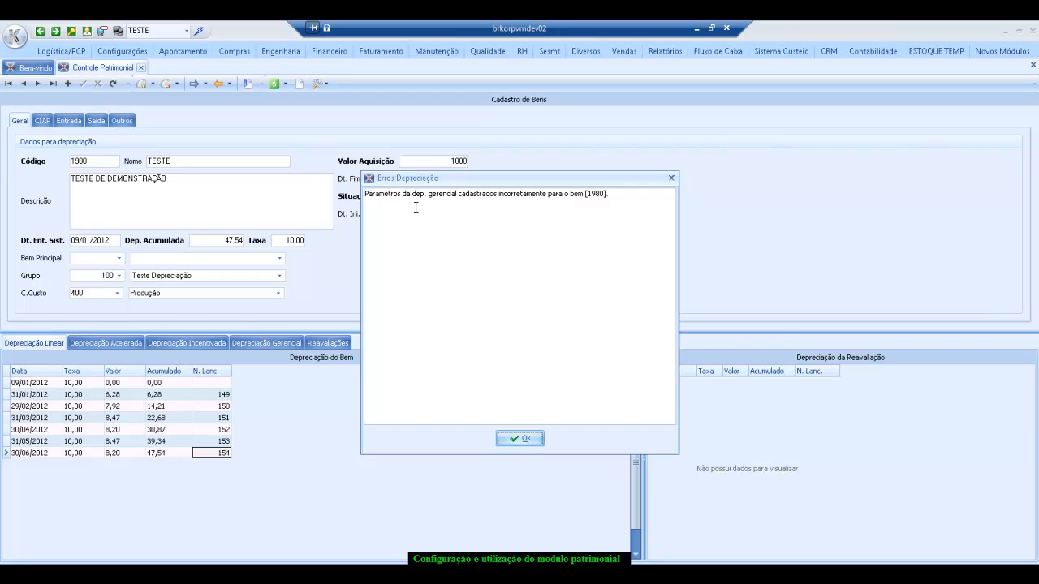
{"action": "left_click", "coordinate": [524, 438]}
Add a Dep. Gerencial data row with Valor 1100, Taxa 5 and Valor Acumulado 100, and accept the asset configuration.
{"action": "left_click", "coordinate": [321, 84]}
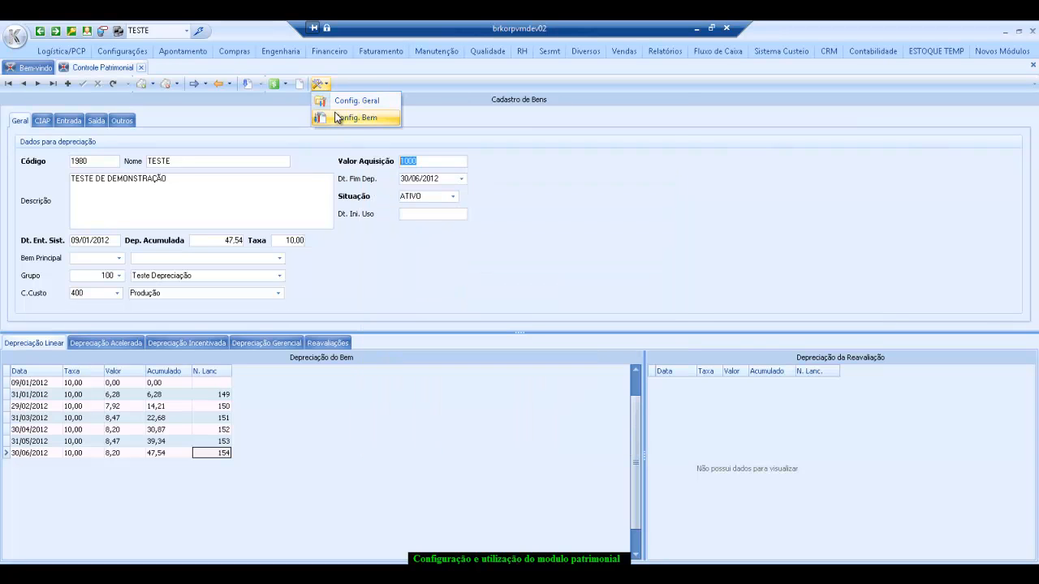
{"action": "left_click", "coordinate": [340, 118]}
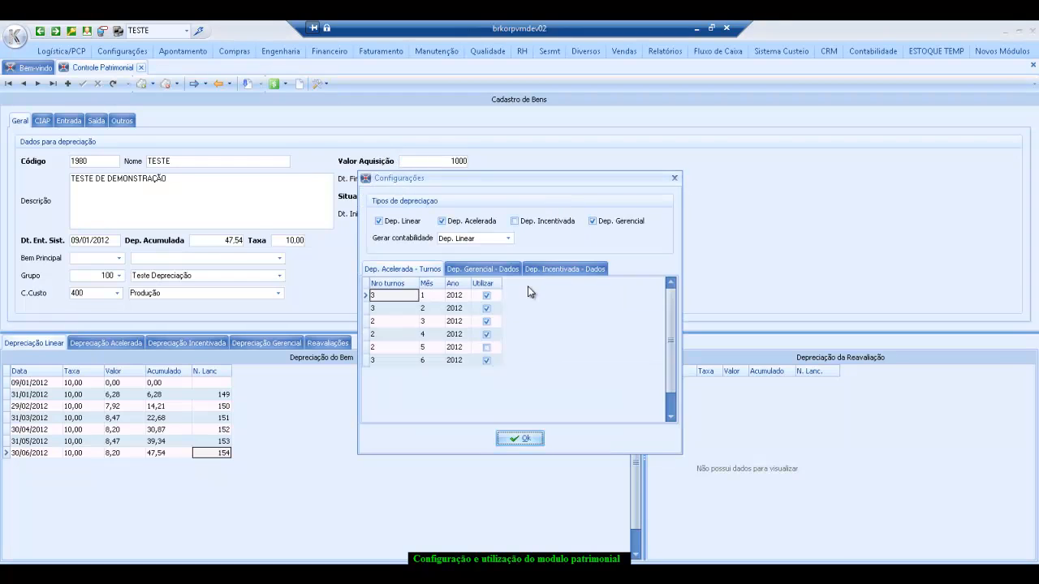
{"action": "left_click", "coordinate": [482, 269]}
{"action": "left_click", "coordinate": [474, 308]}
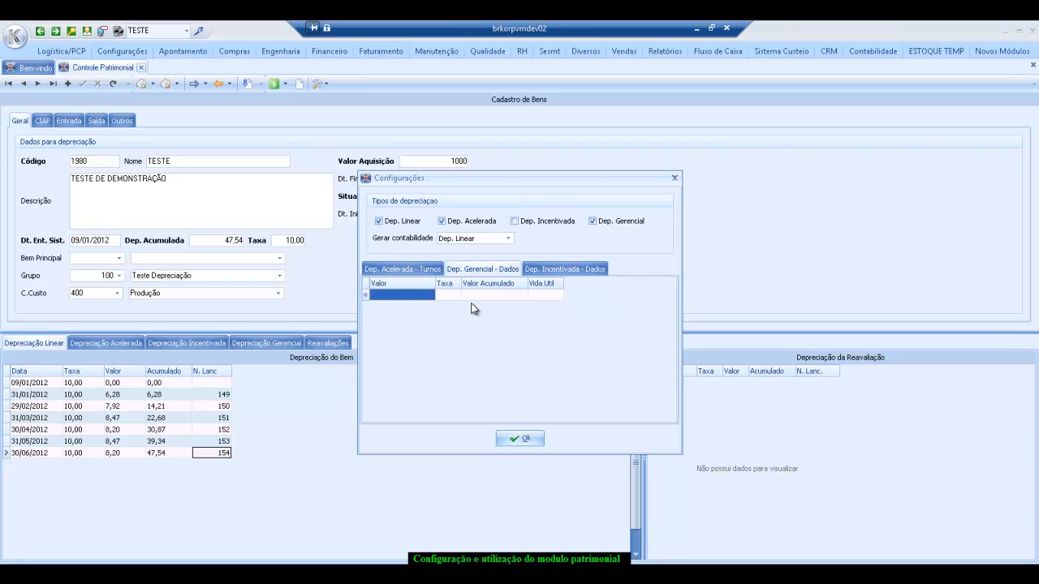
{"action": "type", "text": "1100"}
{"action": "key", "text": "Tab"}
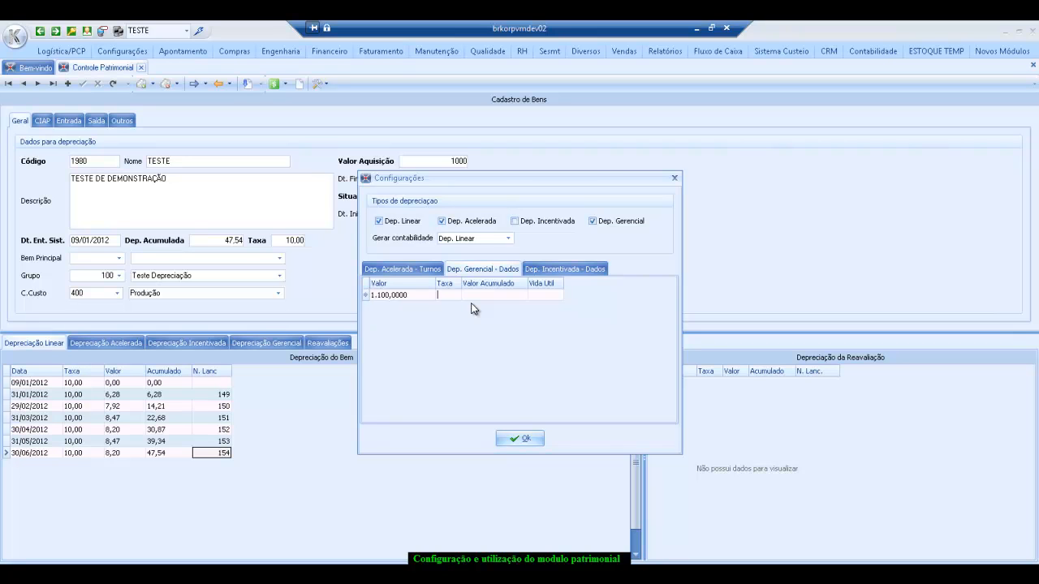
{"action": "type", "text": "5"}
{"action": "key", "text": "Tab"}
{"action": "type", "text": "100"}
{"action": "key", "text": "Tab"}
{"action": "key", "text": "Return"}
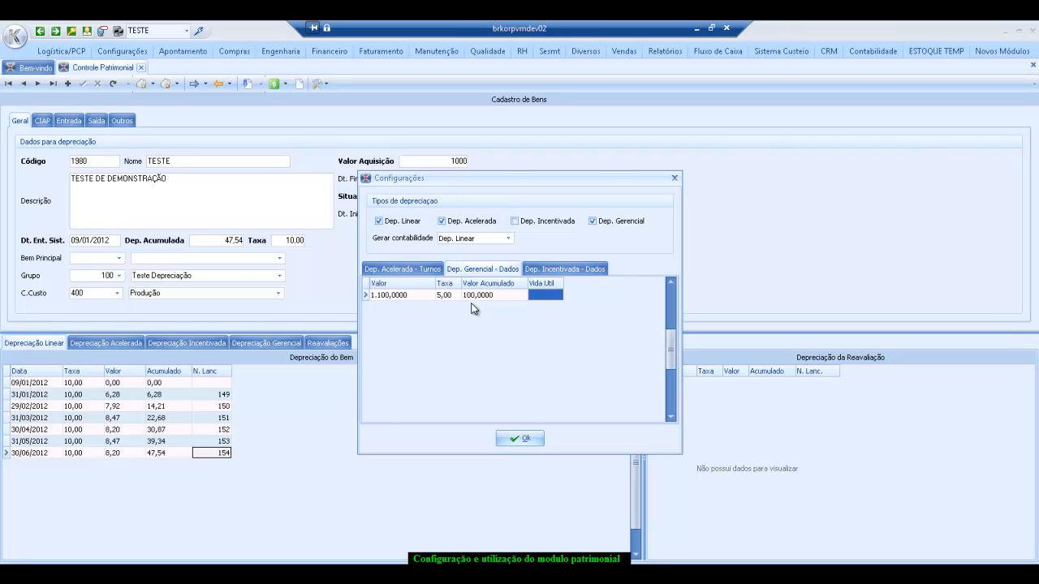
{"action": "left_click", "coordinate": [526, 439]}
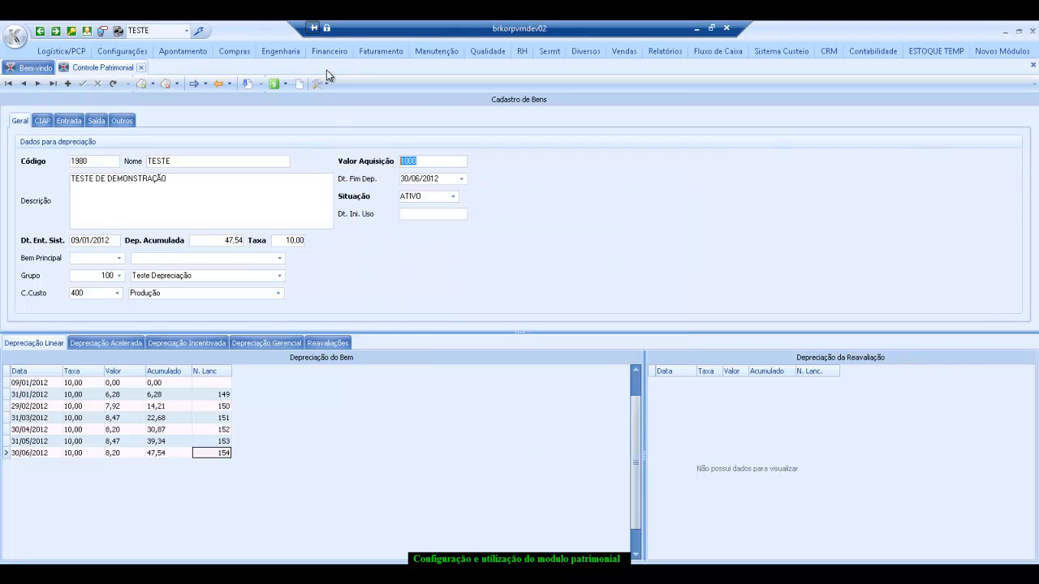
Run the depreciation for the single asset again and review its Depreciação Gerencial rows.
{"action": "left_click", "coordinate": [152, 84]}
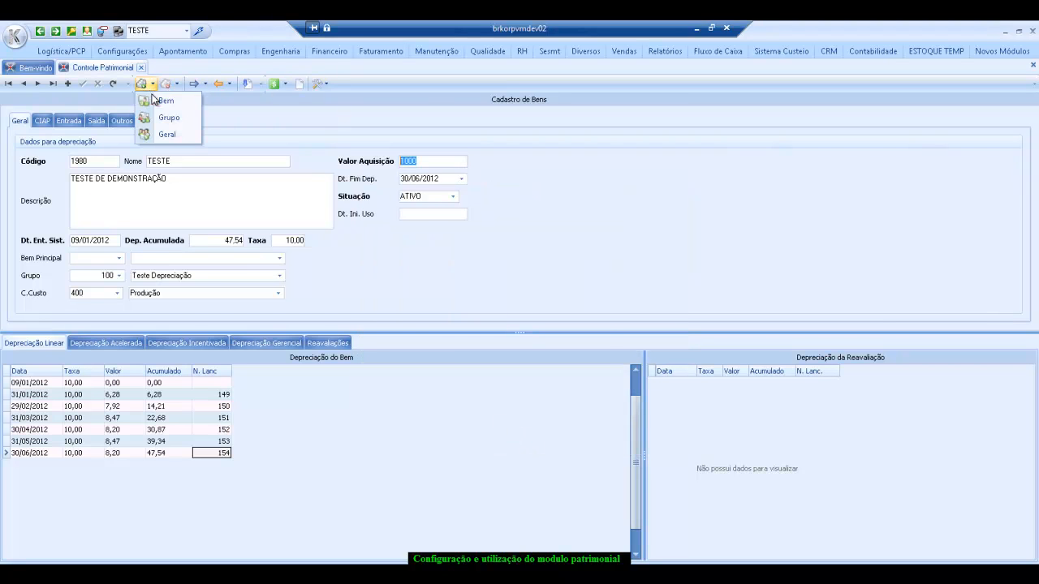
{"action": "left_click", "coordinate": [166, 101]}
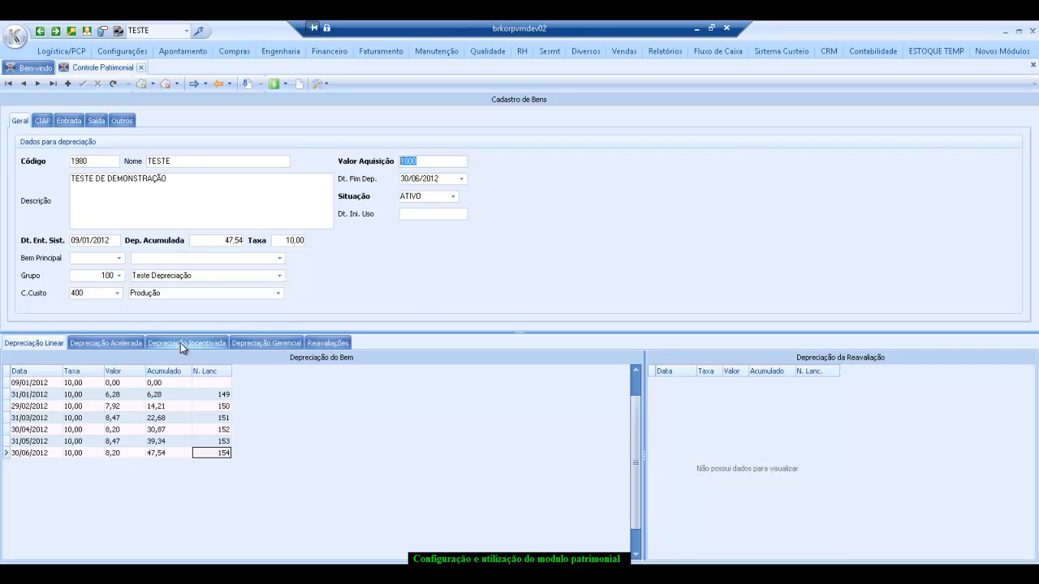
{"action": "left_click", "coordinate": [250, 341]}
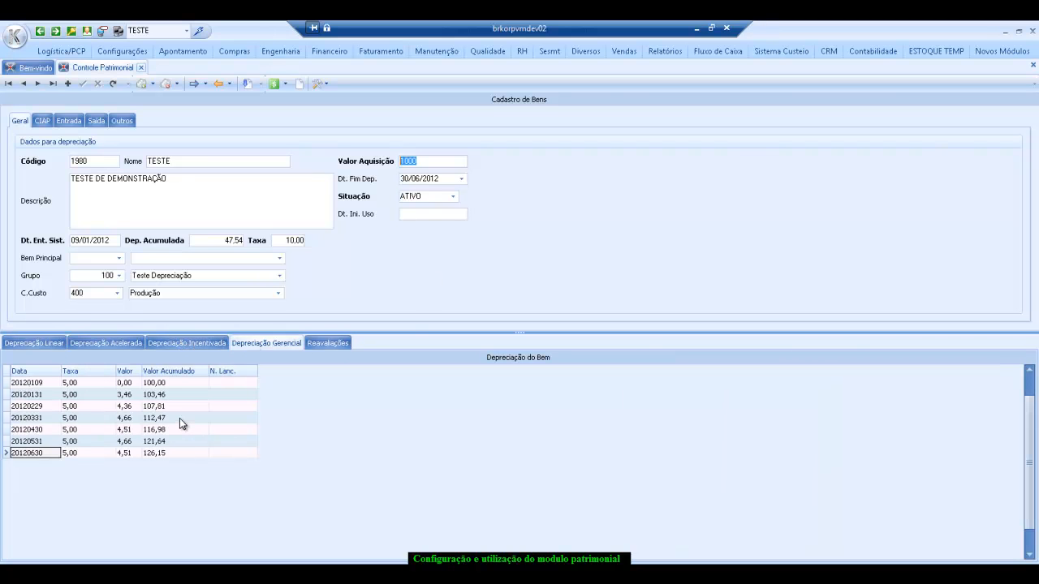
{"action": "left_click", "coordinate": [166, 383]}
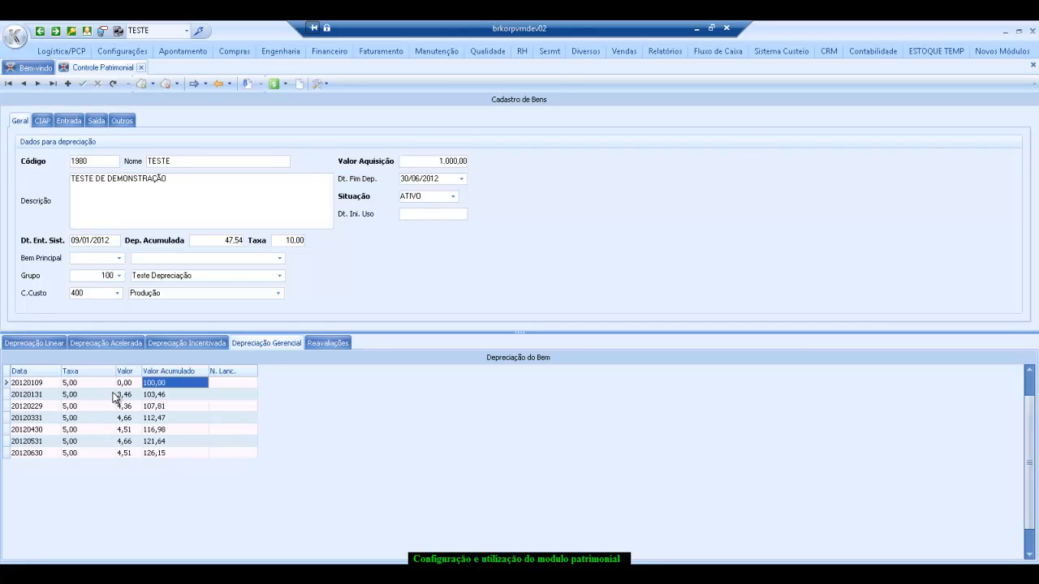
{"action": "left_click", "coordinate": [243, 406]}
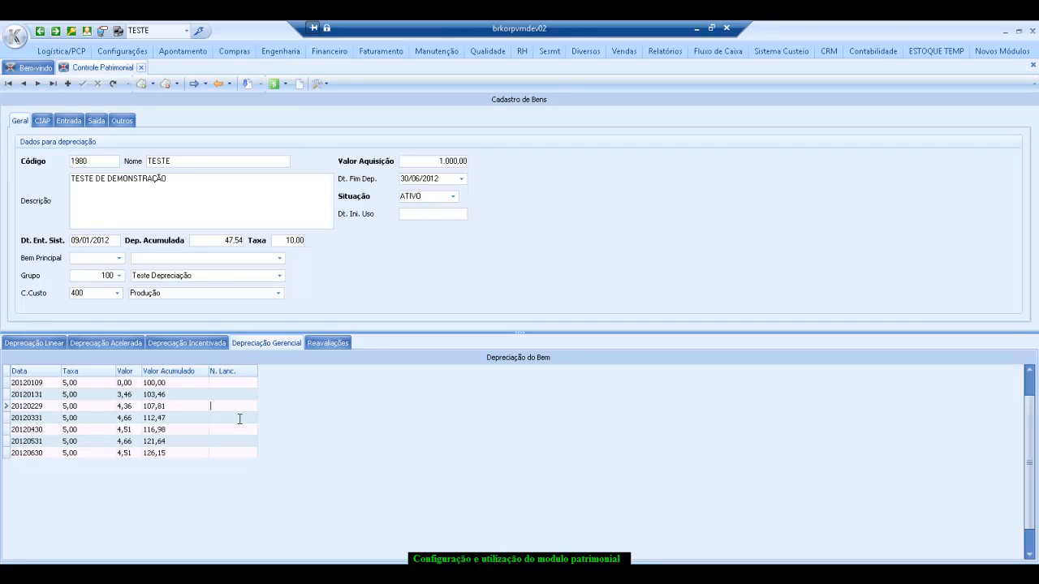
{"action": "left_click", "coordinate": [242, 429]}
Enable Dep. Incentivada in the asset configuration and add a data row for the CSLL tax with Taxa 40.
{"action": "left_click", "coordinate": [323, 84]}
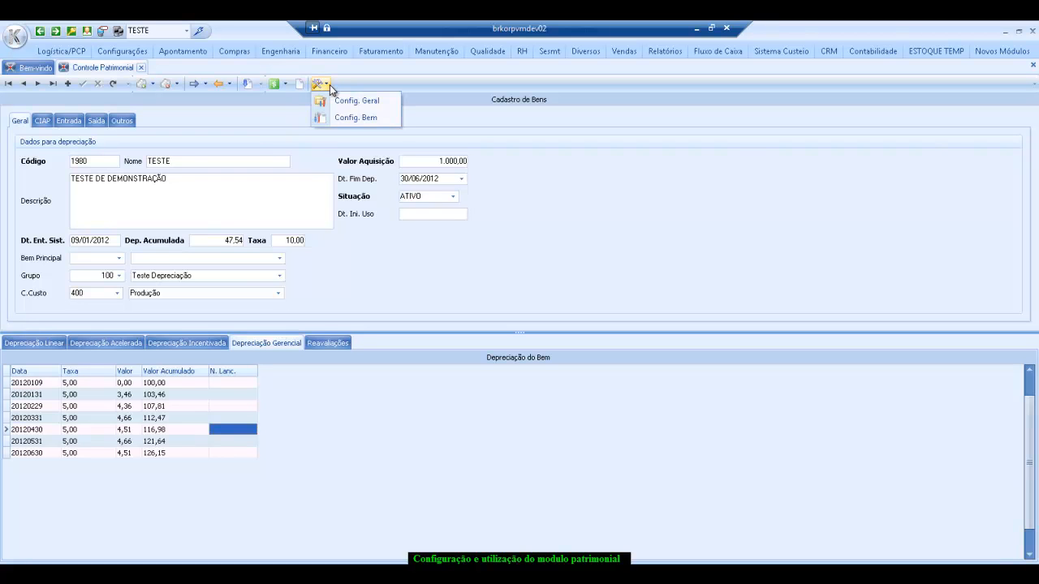
{"action": "left_click", "coordinate": [349, 117]}
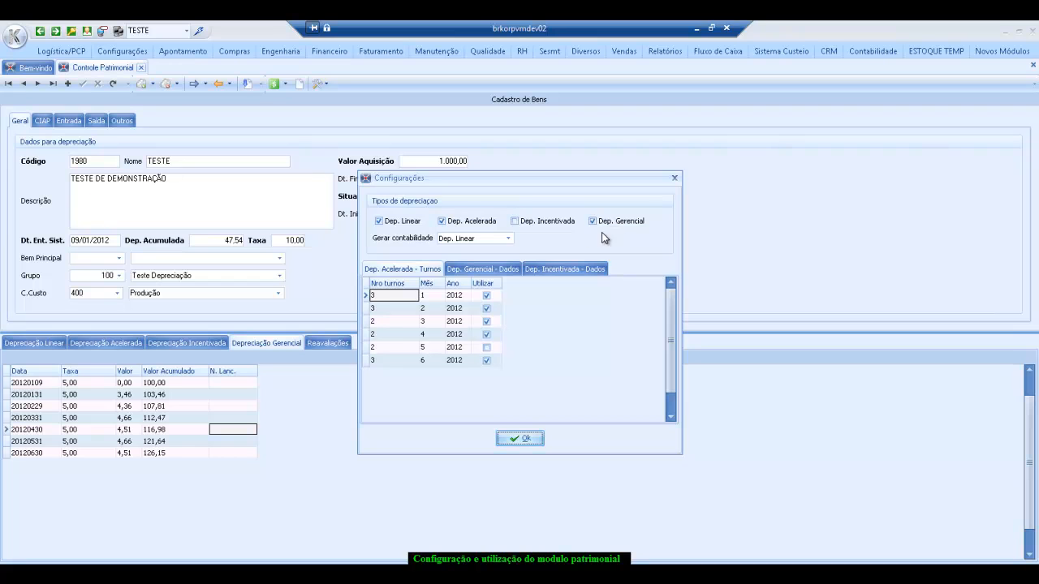
{"action": "left_click", "coordinate": [532, 222]}
{"action": "left_click", "coordinate": [560, 268]}
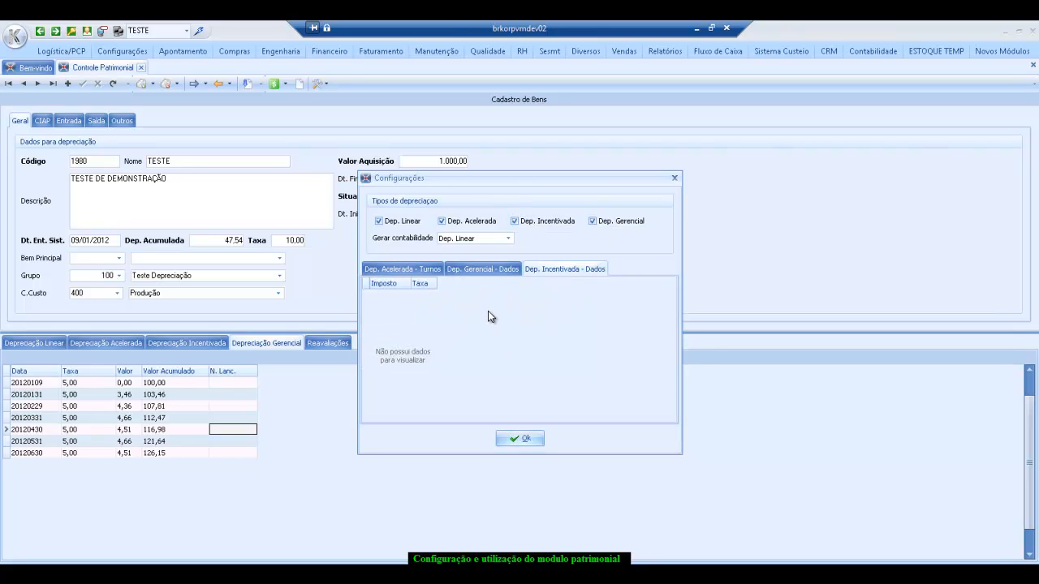
{"action": "left_click", "coordinate": [489, 316]}
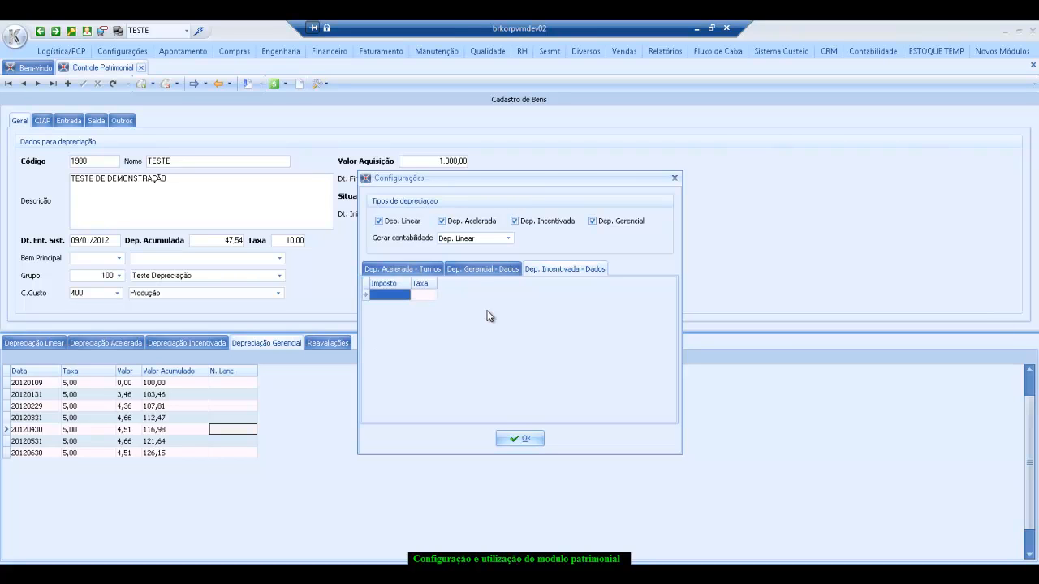
{"action": "left_click", "coordinate": [408, 297]}
{"action": "left_click", "coordinate": [405, 304]}
{"action": "left_click", "coordinate": [420, 296]}
{"action": "type", "text": "40"}
{"action": "key", "text": "Return"}
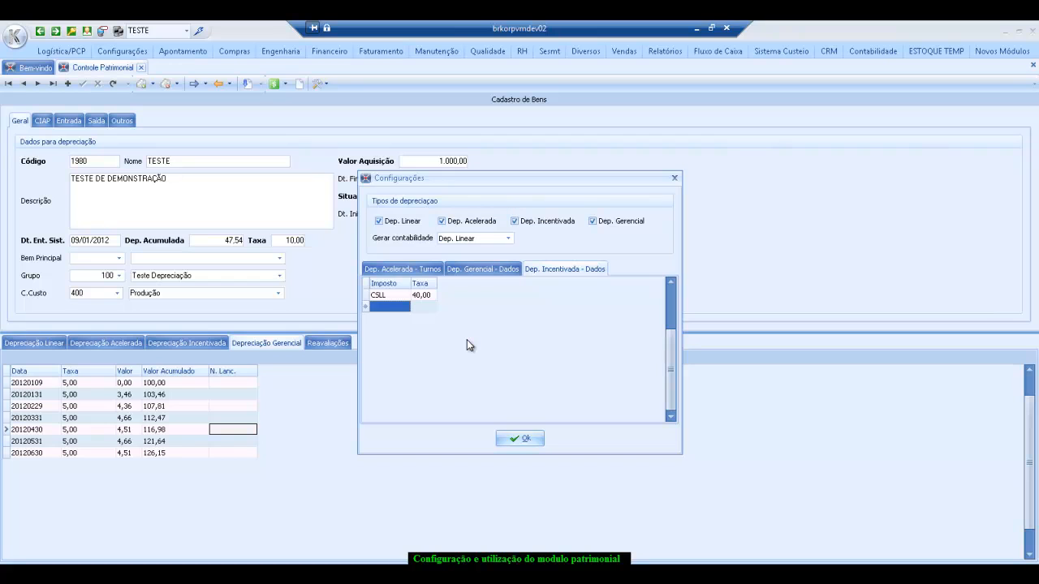
Add a Dep. Incentivada data row for the IRPJ tax with Taxa 2,5 and accept the asset configuration.
{"action": "type", "text": "IRPJ"}
{"action": "key", "text": "Tab"}
{"action": "type", "text": "2,5"}
{"action": "key", "text": "Up"}
{"action": "key", "text": "Down"}
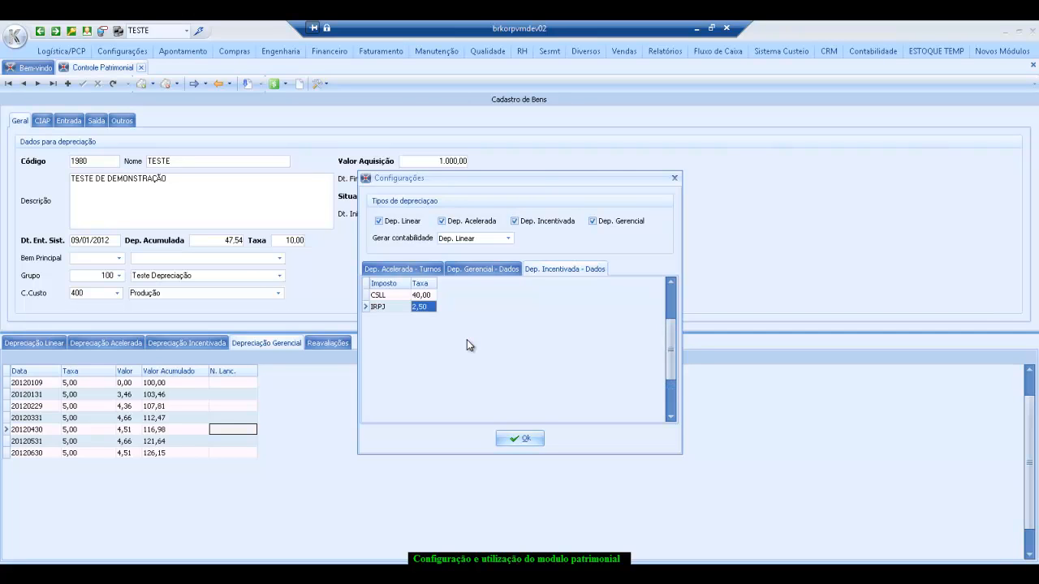
{"action": "left_click", "coordinate": [525, 440]}
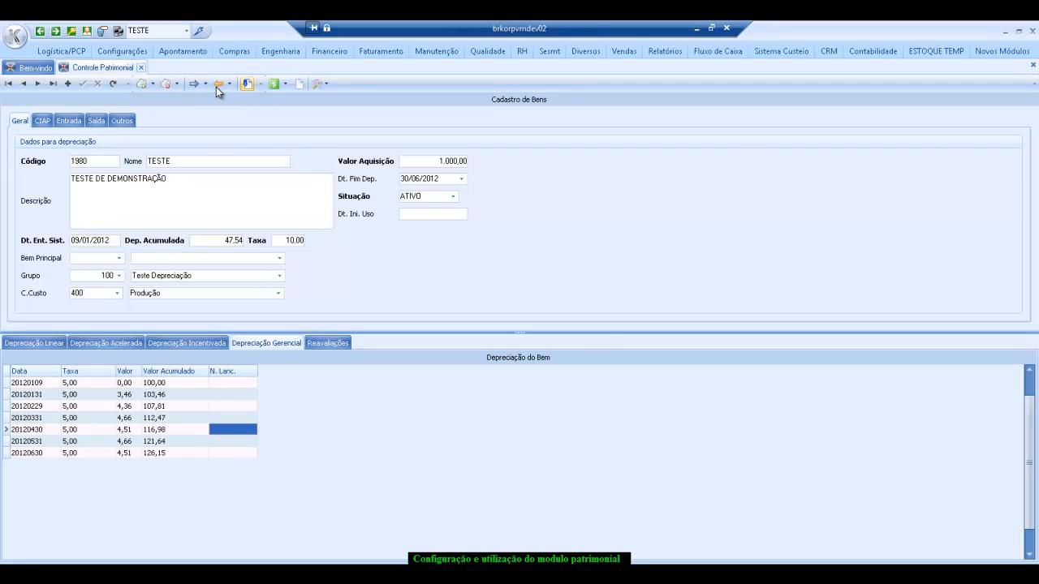
Run the depreciation for the single asset and show its Depreciação Incentivada rows.
{"action": "left_click", "coordinate": [150, 87]}
{"action": "left_click", "coordinate": [155, 97]}
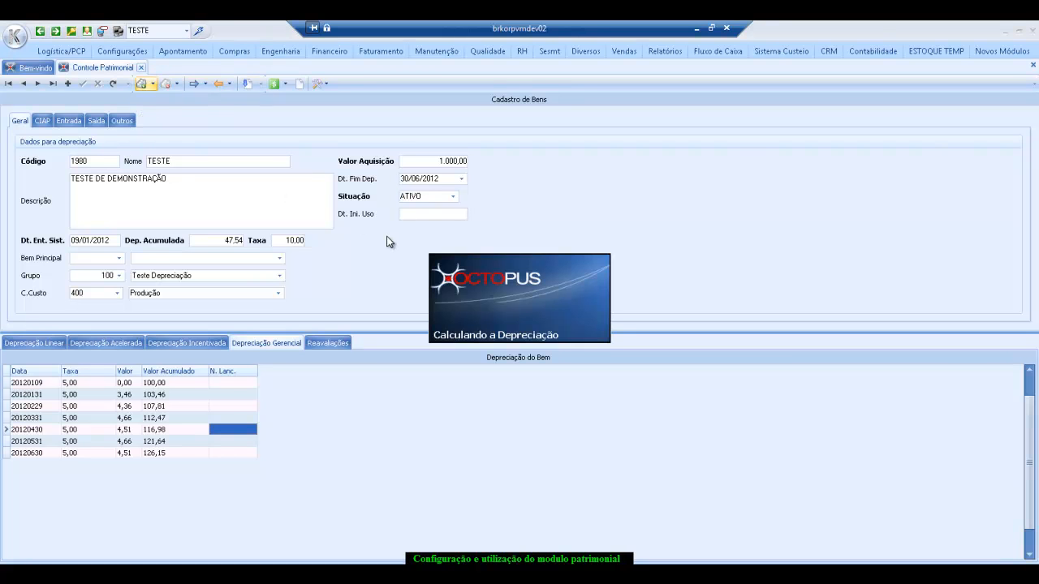
{"action": "left_click", "coordinate": [197, 341]}
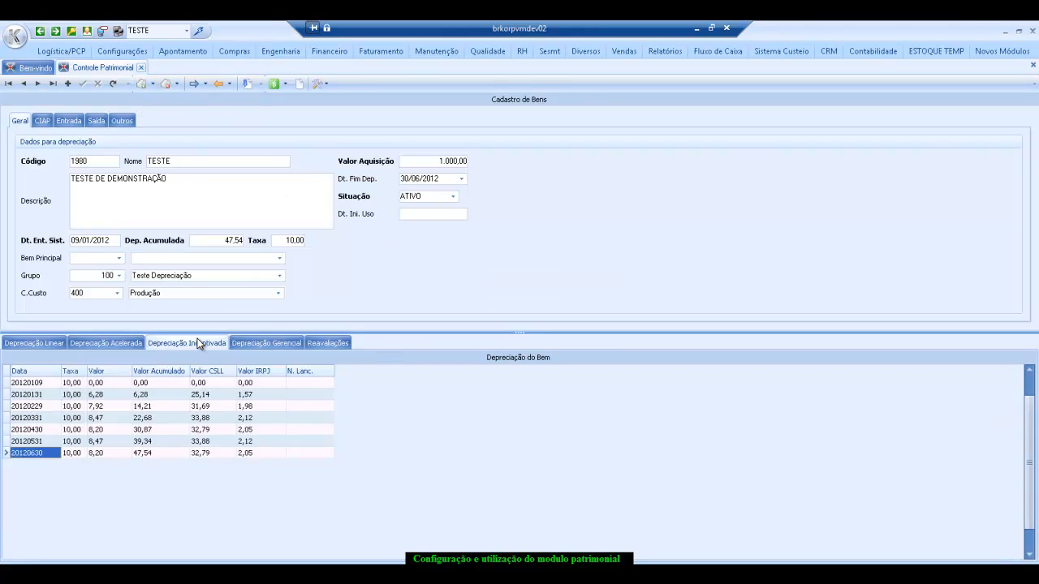
Examine the monthly Valor CSLL and Valor IRPJ amounts, and compare them with the accelerated and linear depreciation tables.
{"action": "left_click", "coordinate": [208, 395]}
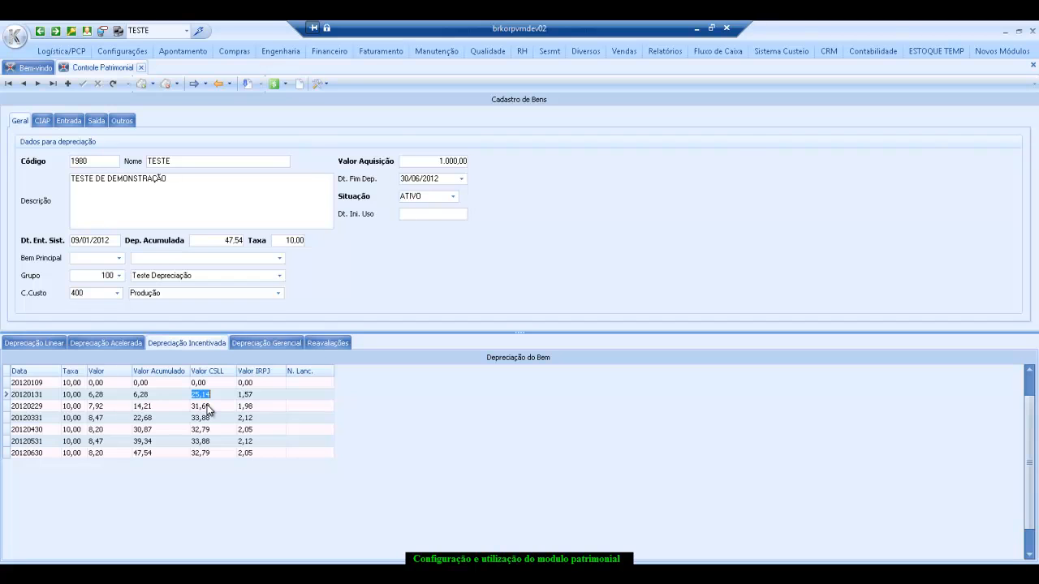
{"action": "left_click", "coordinate": [218, 428]}
{"action": "left_click", "coordinate": [258, 395]}
{"action": "left_click", "coordinate": [256, 406]}
{"action": "left_click", "coordinate": [255, 418]}
{"action": "left_click", "coordinate": [252, 430]}
{"action": "left_click", "coordinate": [249, 442]}
{"action": "left_click", "coordinate": [248, 451]}
{"action": "left_click", "coordinate": [211, 453]}
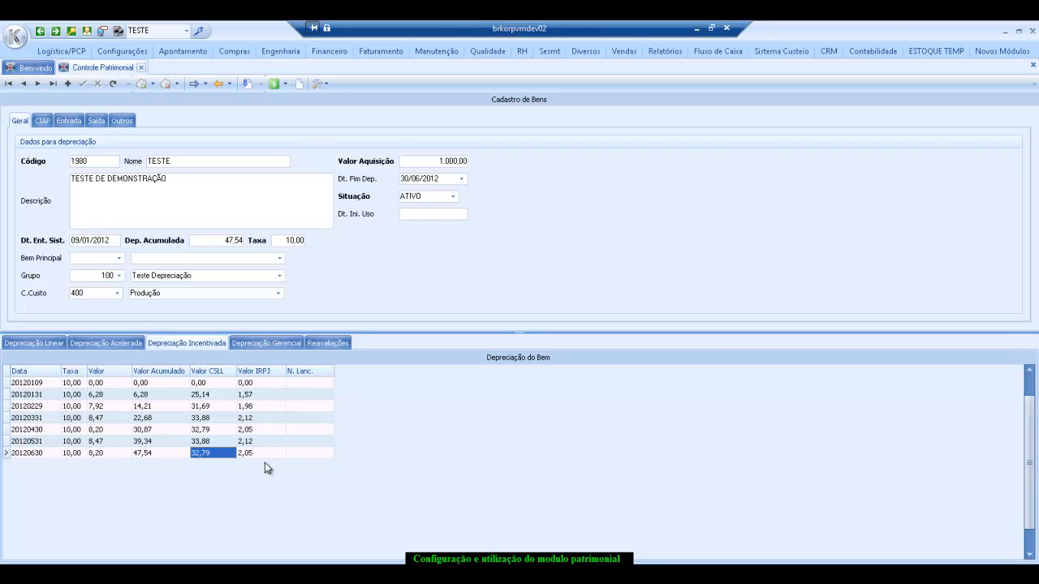
{"action": "left_click", "coordinate": [124, 342]}
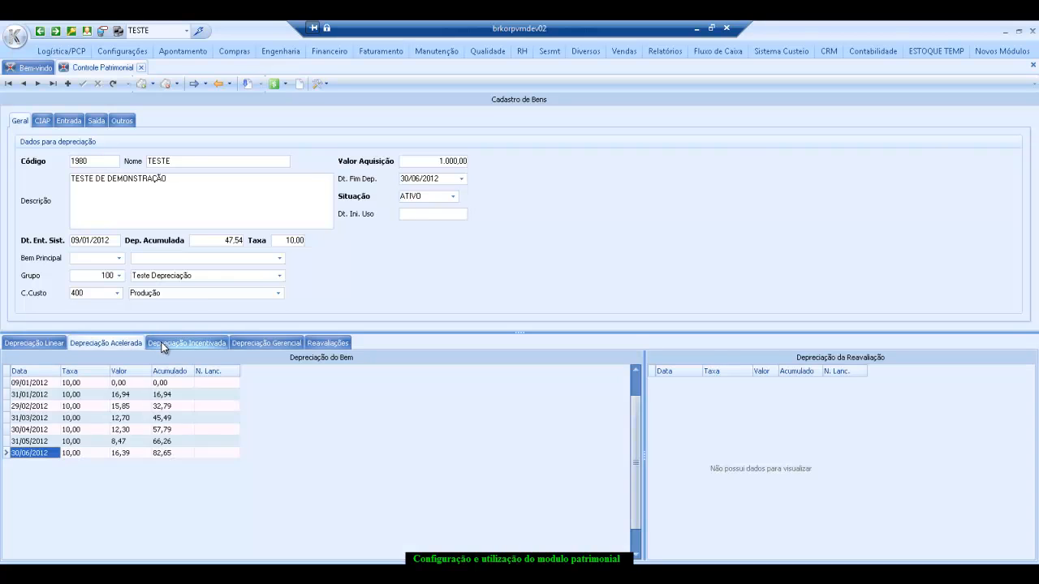
{"action": "left_click", "coordinate": [47, 344]}
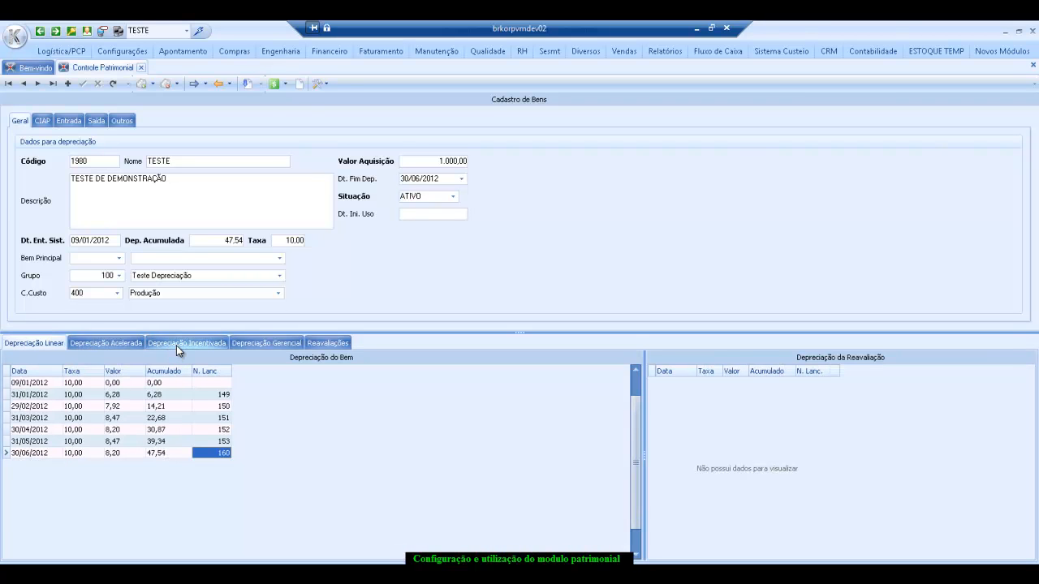
Set the asset's depreciation end date (Dt. Fim Dep.) to 31/12/2012 and save the record.
{"action": "left_click", "coordinate": [461, 178]}
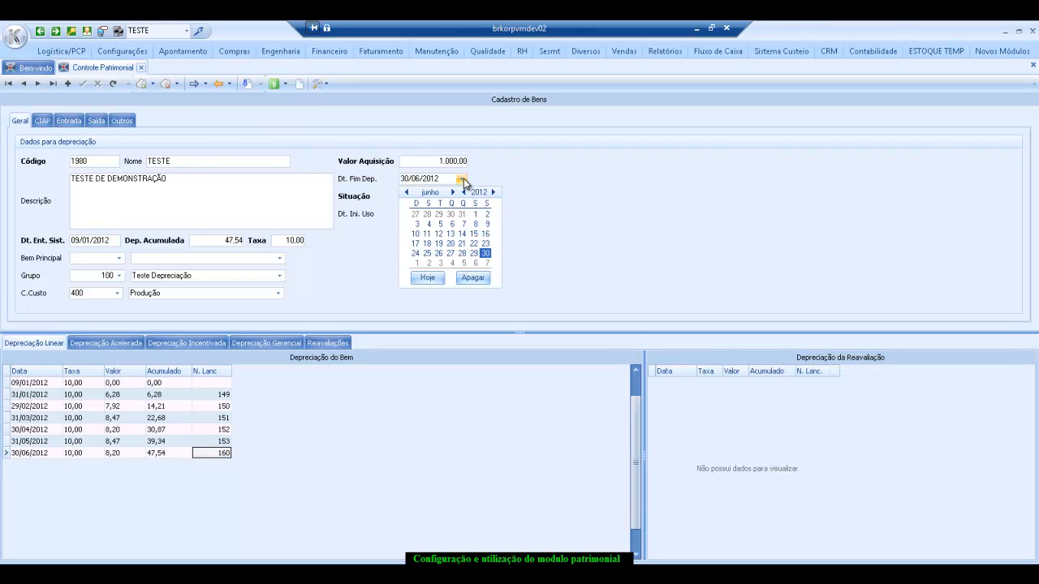
{"action": "left_click", "coordinate": [453, 193]}
{"action": "left_click", "coordinate": [453, 192]}
{"action": "left_click", "coordinate": [453, 192]}
{"action": "left_click", "coordinate": [453, 193]}
{"action": "left_click", "coordinate": [453, 192]}
{"action": "left_click", "coordinate": [453, 192]}
{"action": "left_click", "coordinate": [428, 263]}
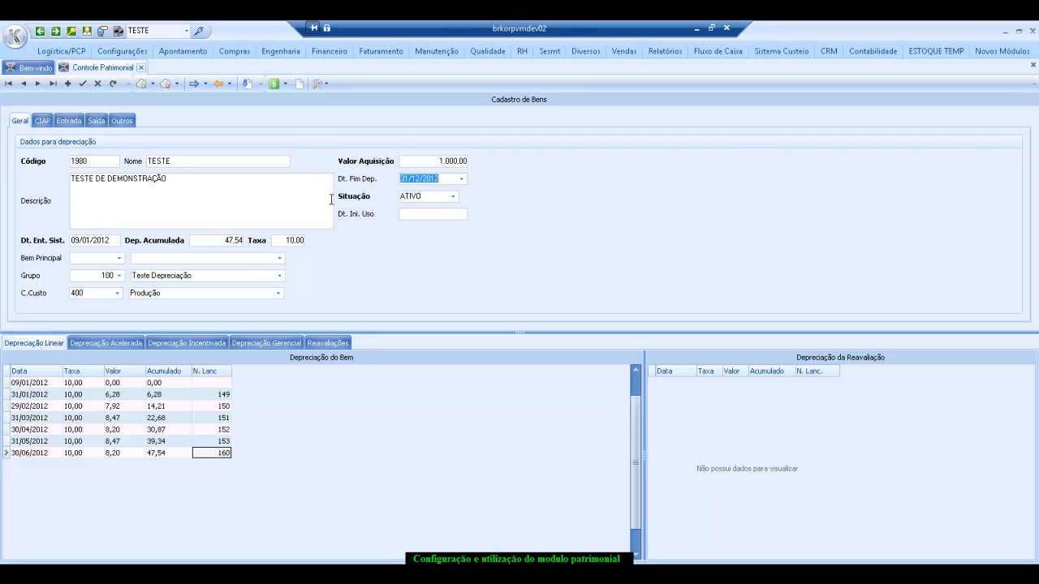
{"action": "left_click", "coordinate": [83, 84]}
Run the single asset's depreciation up to the new end date and review its linear, accelerated, incentivized and managerial rows.
{"action": "left_click", "coordinate": [152, 85]}
{"action": "left_click", "coordinate": [165, 101]}
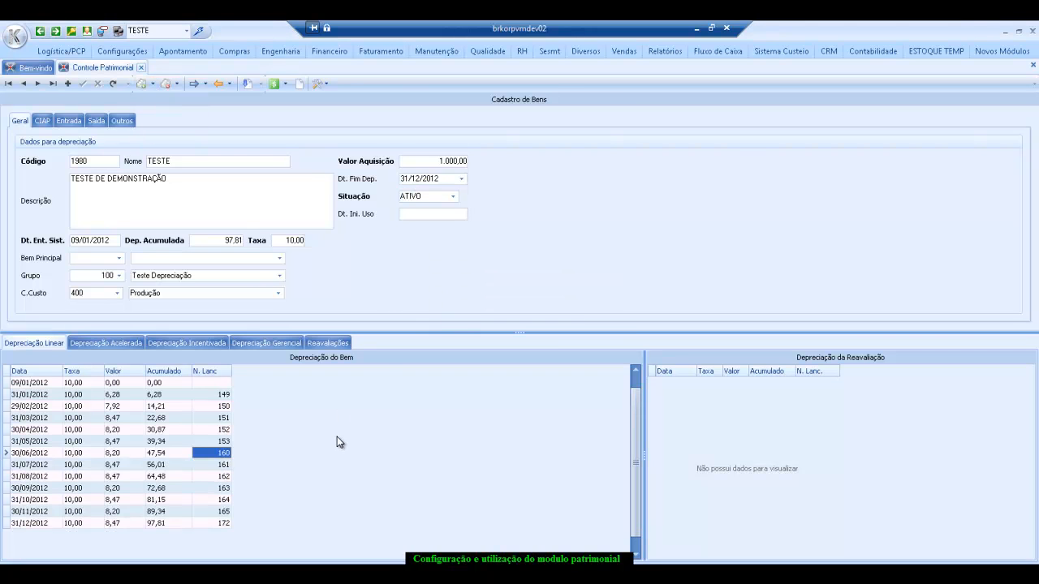
{"action": "left_click", "coordinate": [212, 523]}
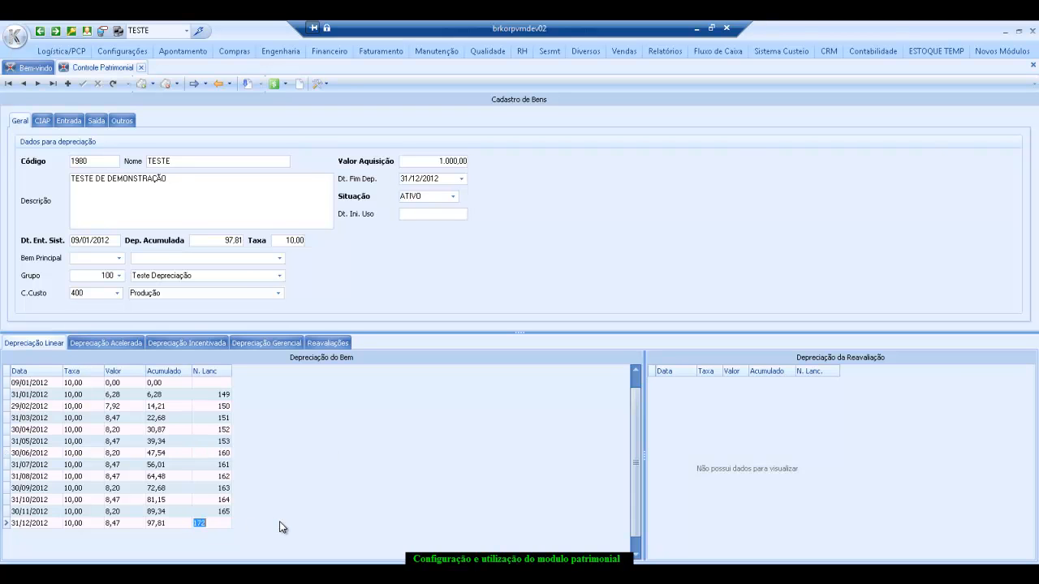
{"action": "left_click", "coordinate": [108, 345]}
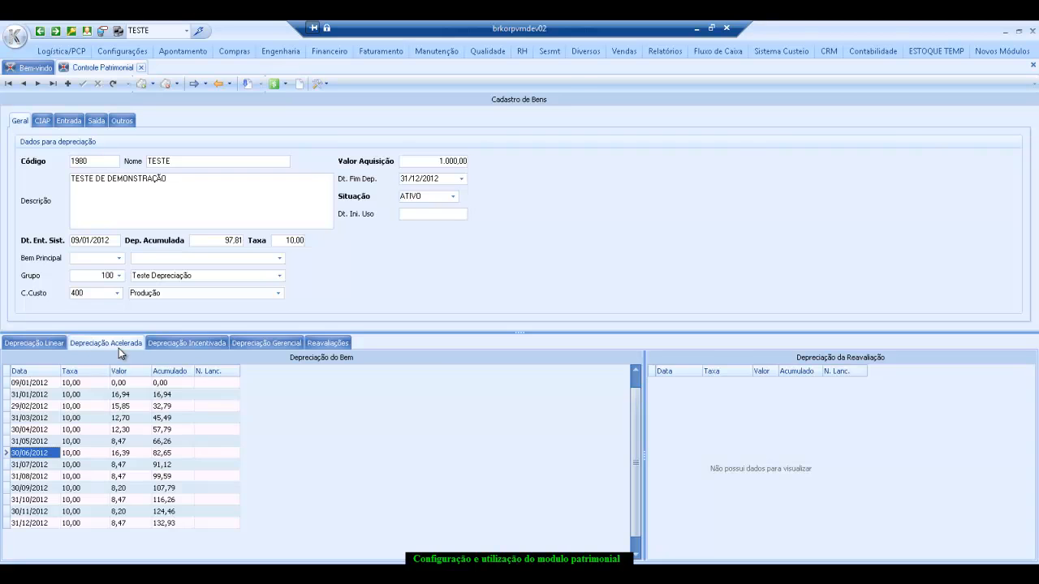
{"action": "left_click", "coordinate": [158, 342]}
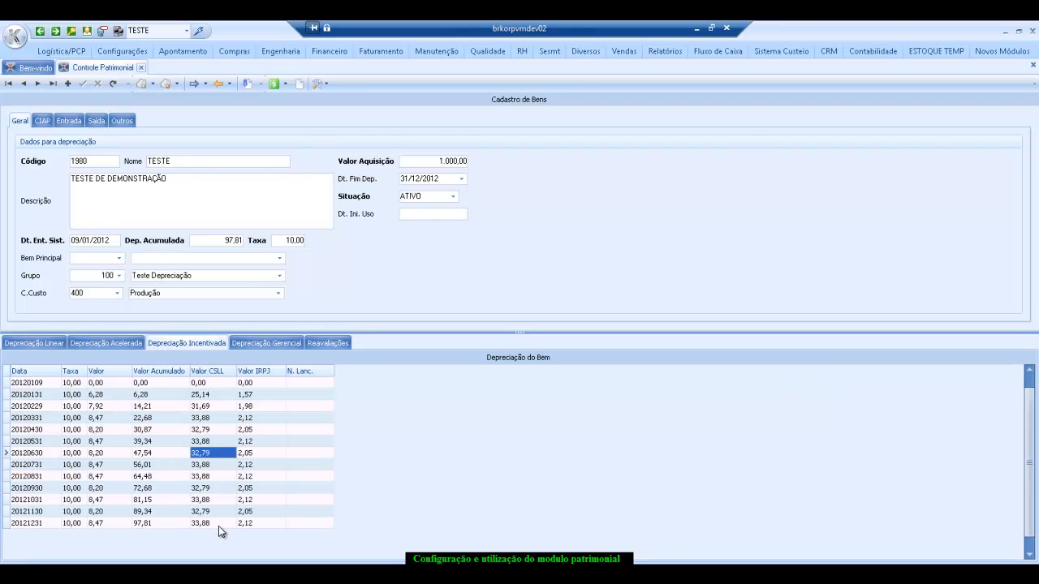
{"action": "left_click", "coordinate": [258, 344]}
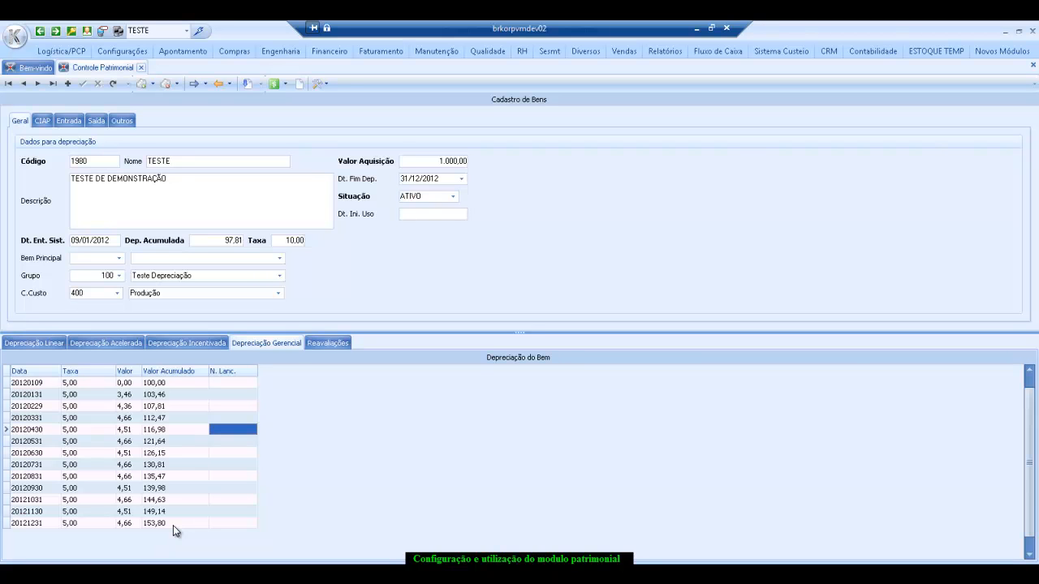
{"action": "left_click", "coordinate": [62, 344]}
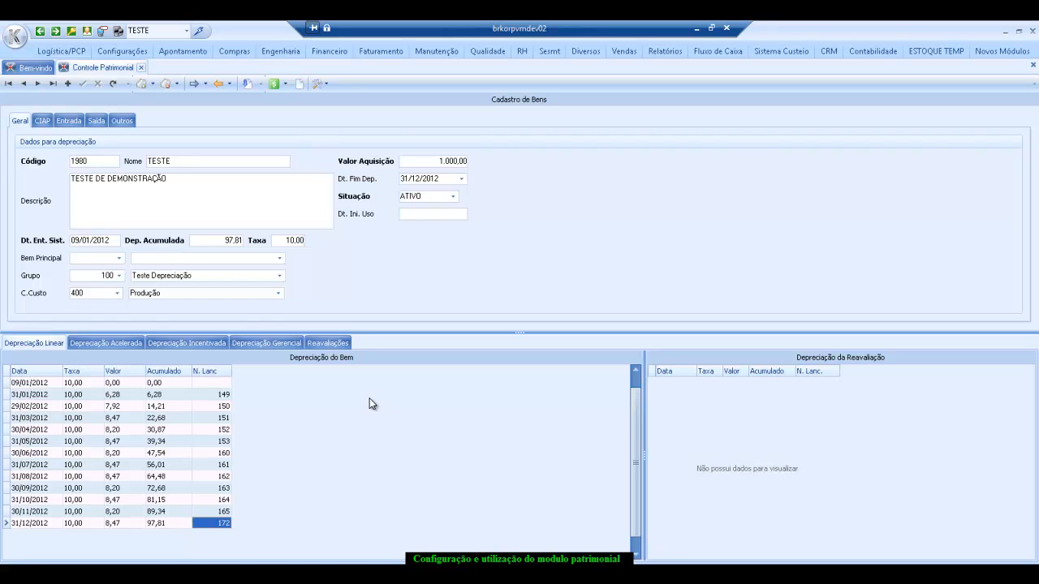
Add a positive (+) revaluation to the asset dated 15/01/2013, with Valor 300 and Vida útil 2.
{"action": "left_click", "coordinate": [329, 345]}
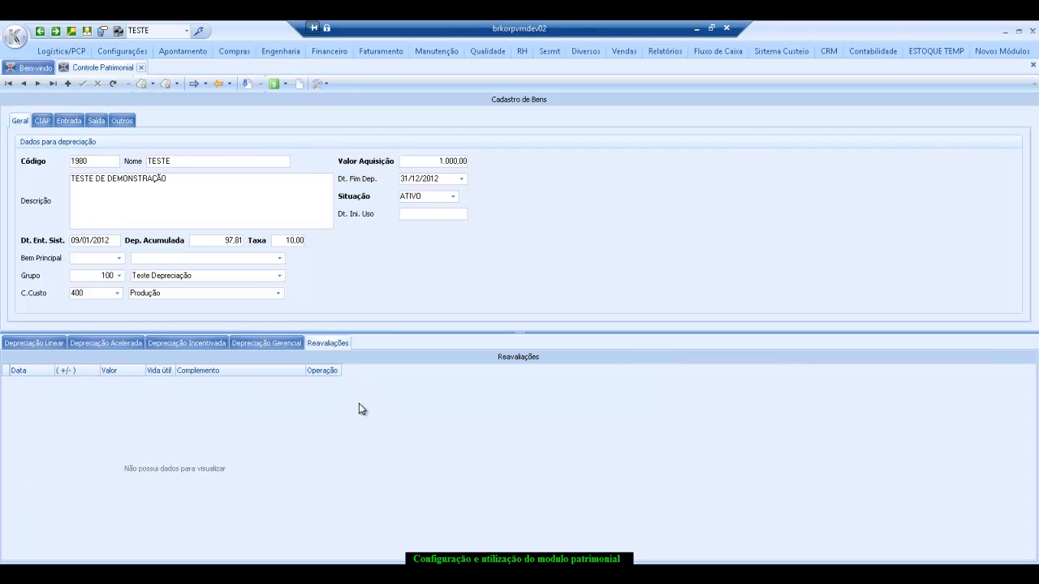
{"action": "key", "text": "Insert"}
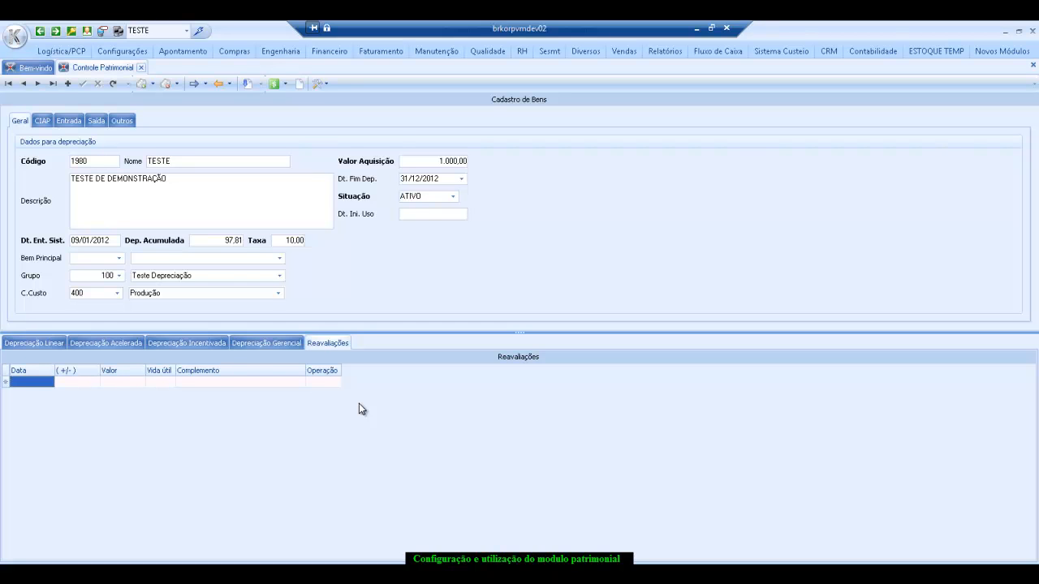
{"action": "type", "text": "15/"}
{"action": "type", "text": "01/"}
{"action": "type", "text": "2013"}
{"action": "key", "text": "Tab"}
{"action": "type", "text": "+"}
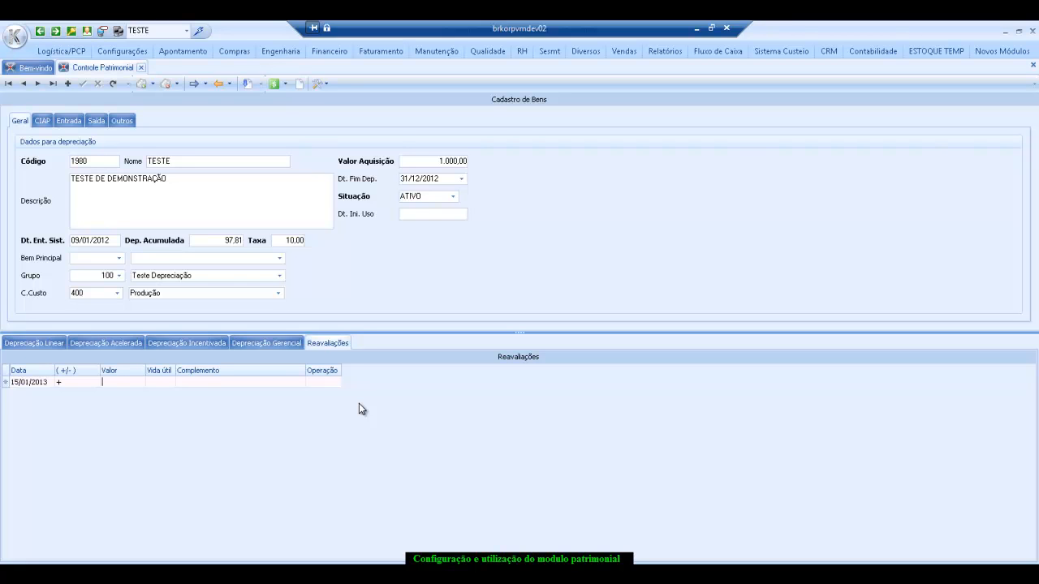
{"action": "type", "text": "300"}
{"action": "key", "text": "Tab"}
{"action": "type", "text": "2"}
{"action": "key", "text": "Return"}
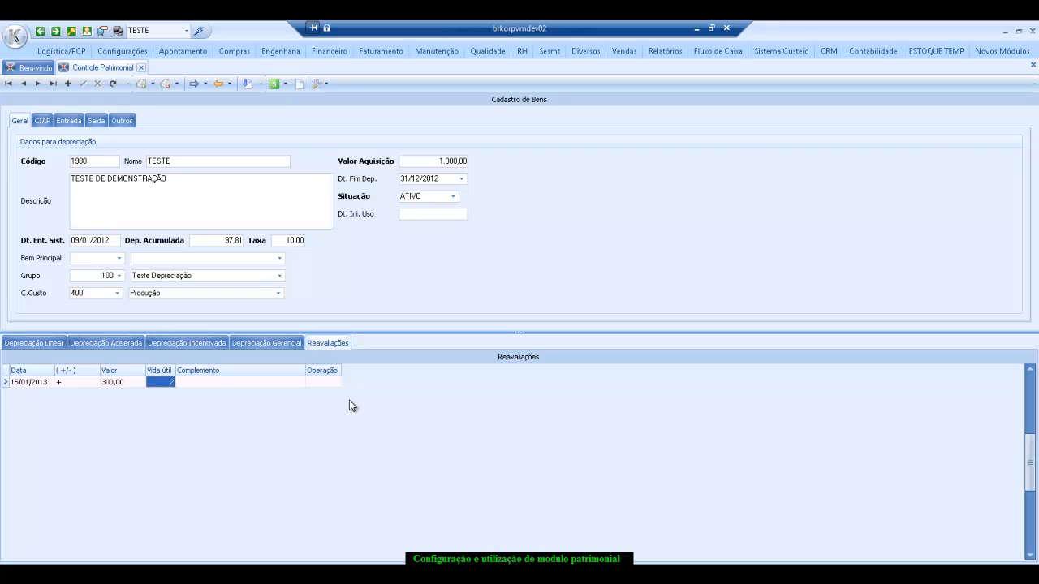
Check the Depreciação da Reavaliação tables for the linear and accelerated depreciation.
{"action": "left_click", "coordinate": [55, 341]}
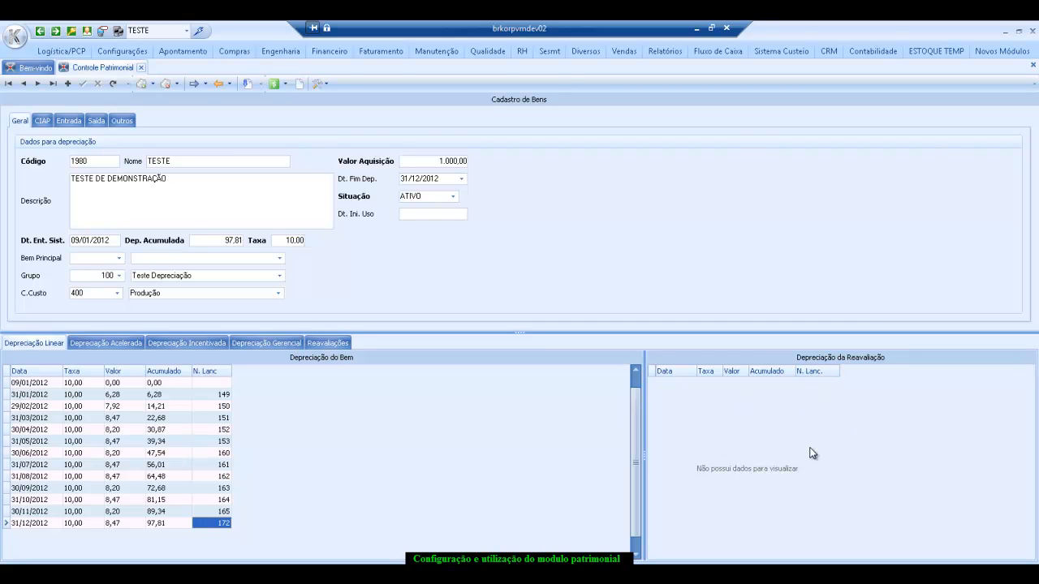
{"action": "left_click", "coordinate": [140, 345]}
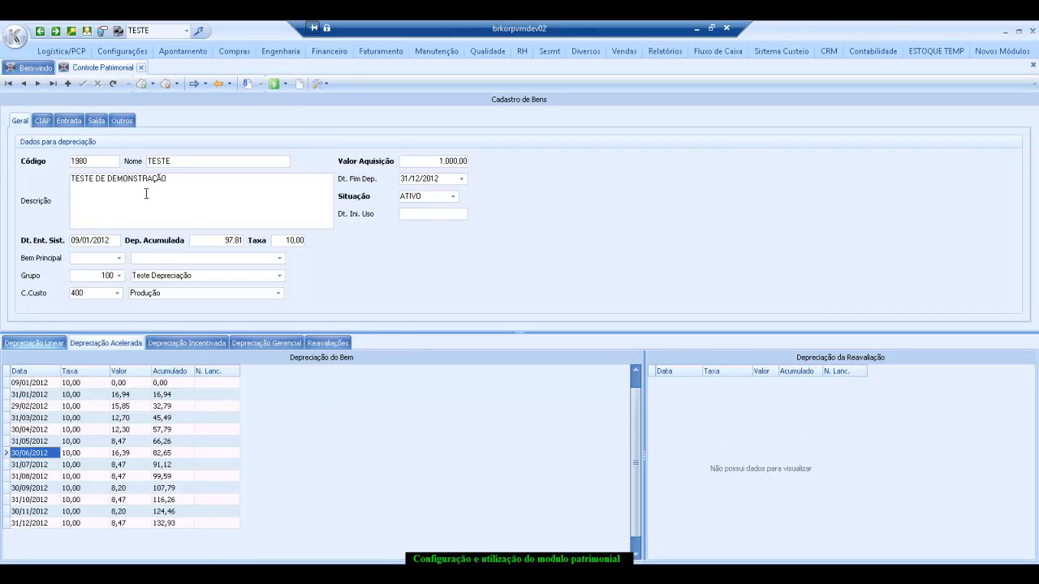
{"action": "left_click", "coordinate": [152, 83]}
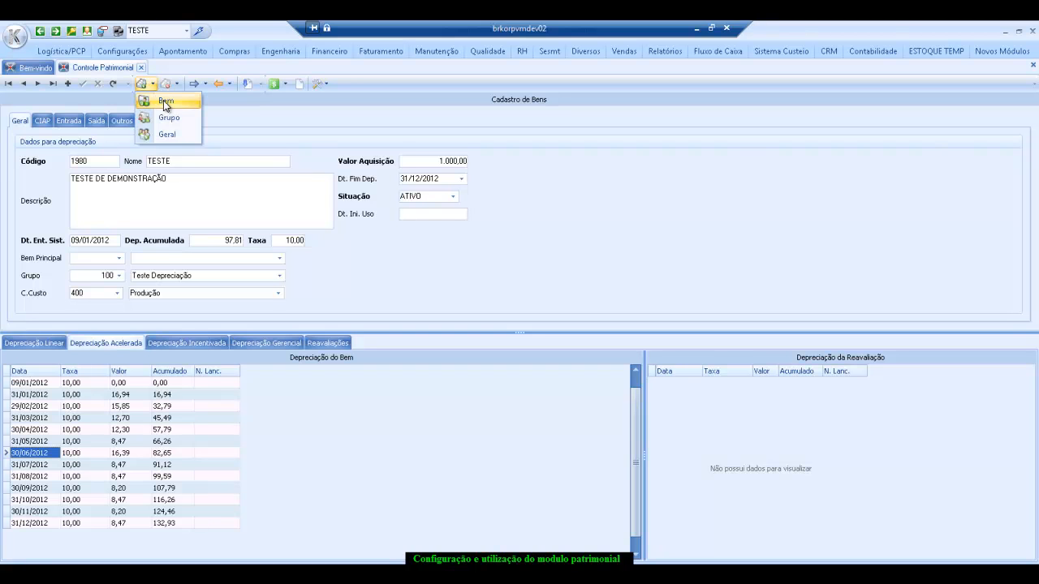
Set the asset's depreciation end date (Dt. Fim Dep.) to 31/03/2013 and save the record.
{"action": "left_click", "coordinate": [461, 180]}
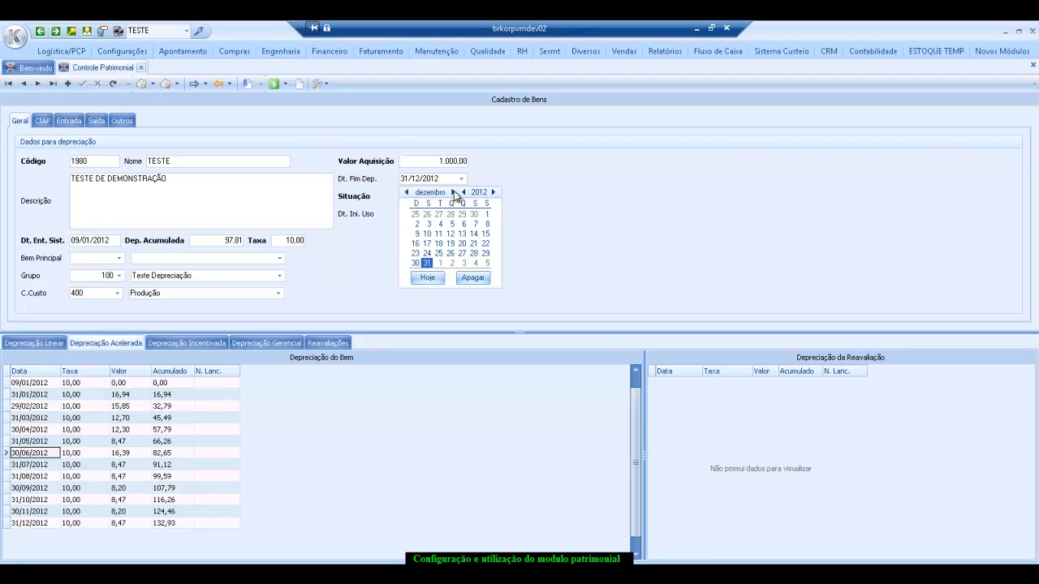
{"action": "left_click", "coordinate": [454, 193]}
{"action": "left_click", "coordinate": [453, 193]}
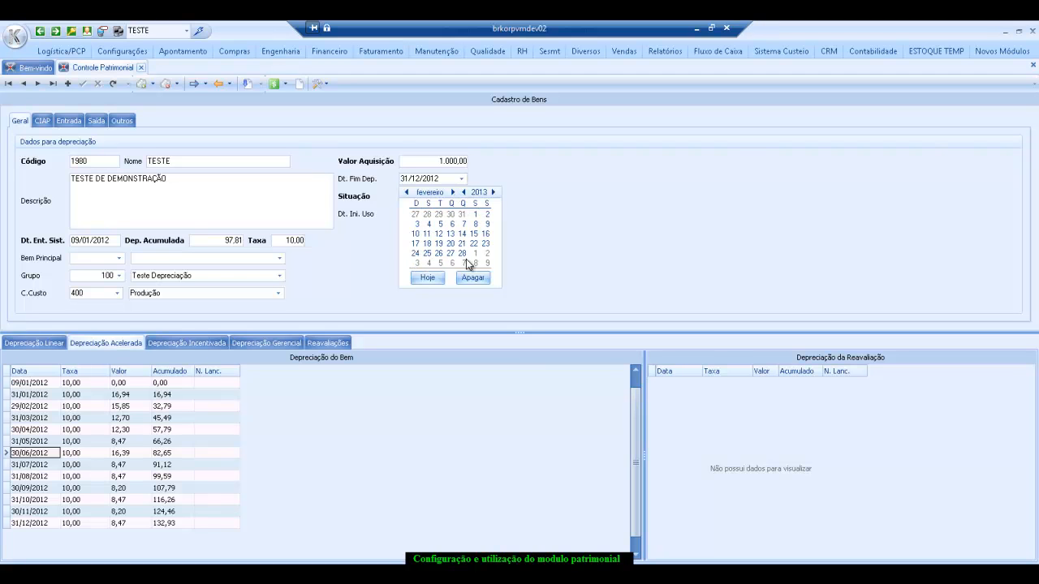
{"action": "left_click", "coordinate": [453, 192]}
{"action": "left_click", "coordinate": [417, 264]}
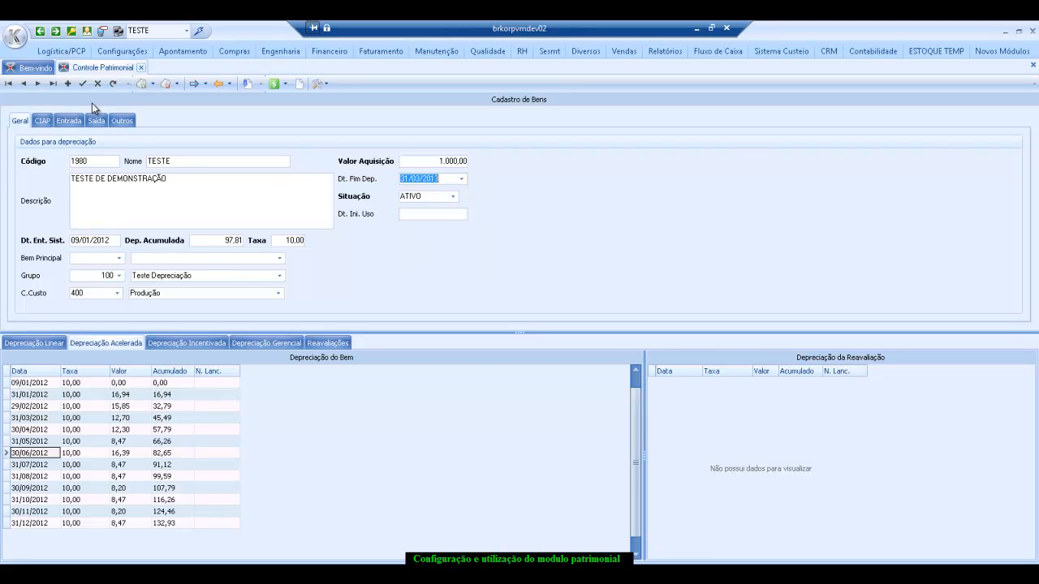
{"action": "left_click", "coordinate": [82, 83]}
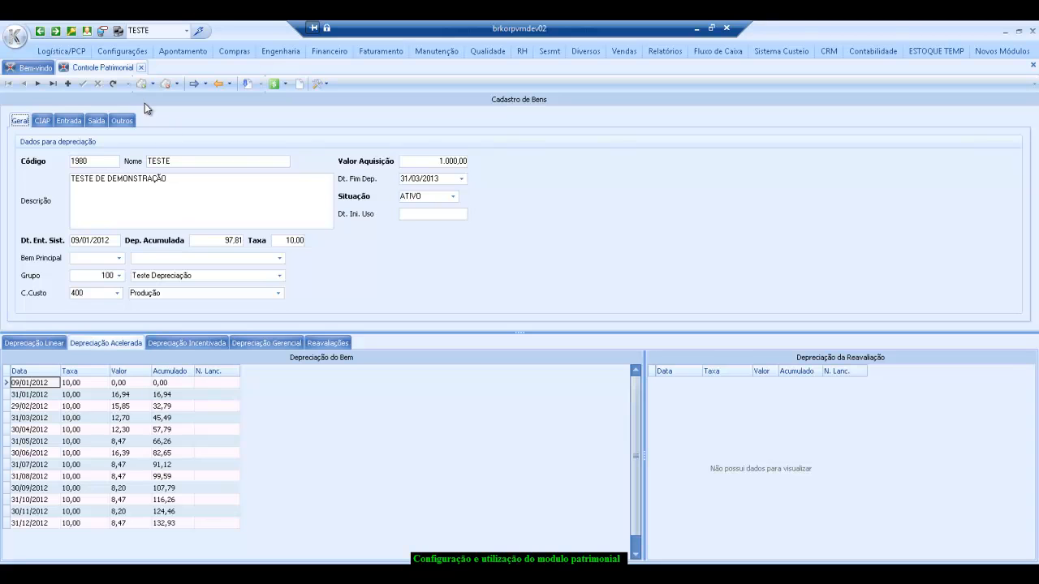
Run the depreciation for the single asset to include the revaluation, and bring its Depreciação da Reavaliação table into focus.
{"action": "left_click", "coordinate": [151, 84]}
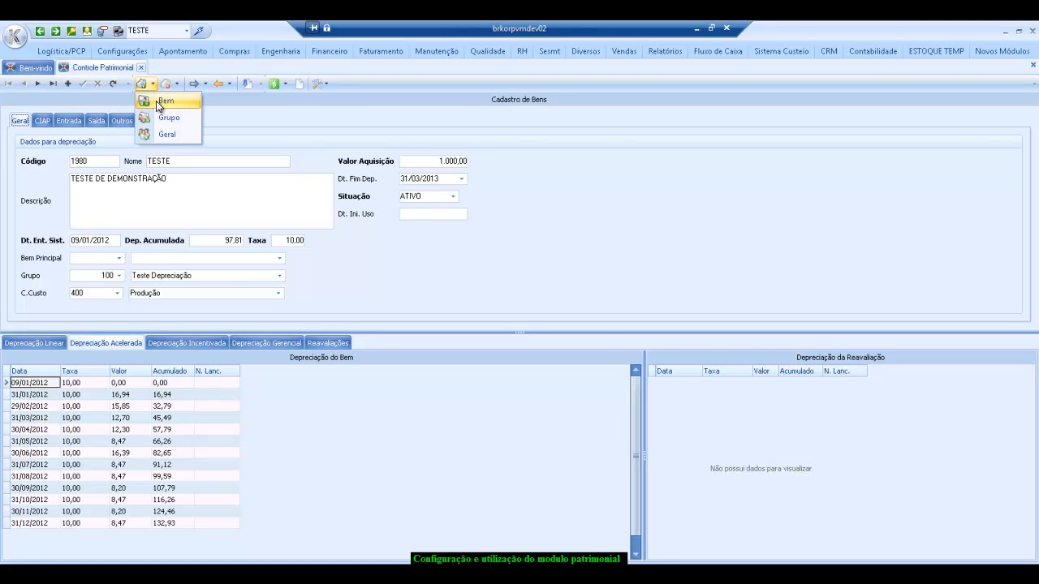
{"action": "left_click", "coordinate": [156, 101]}
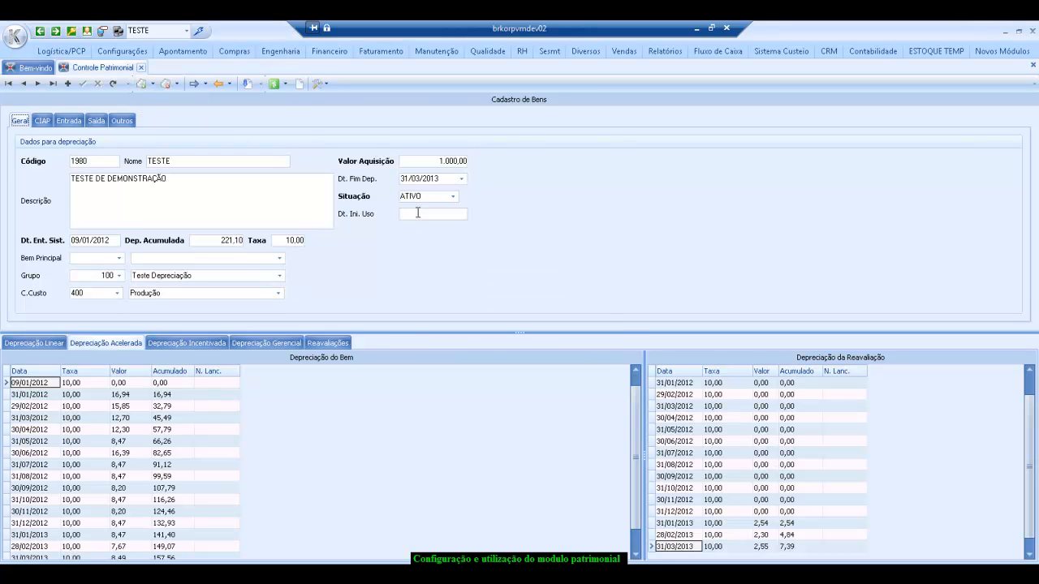
{"action": "left_click", "coordinate": [956, 419]}
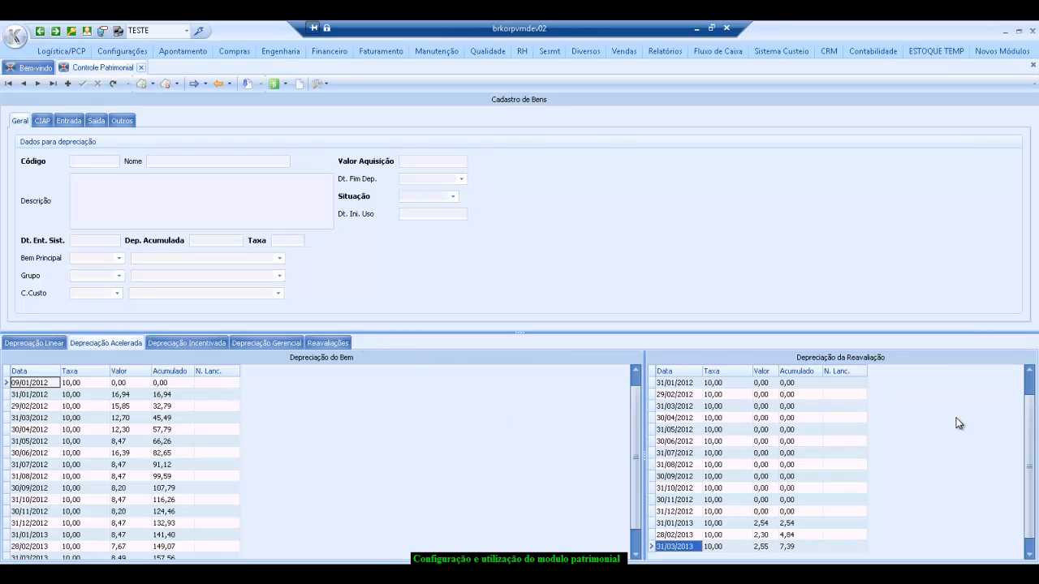
Examine the January to March 2013 revaluation depreciation rows, first for accelerated and then for linear depreciation.
{"action": "key", "text": "Up"}
{"action": "key", "text": "Up"}
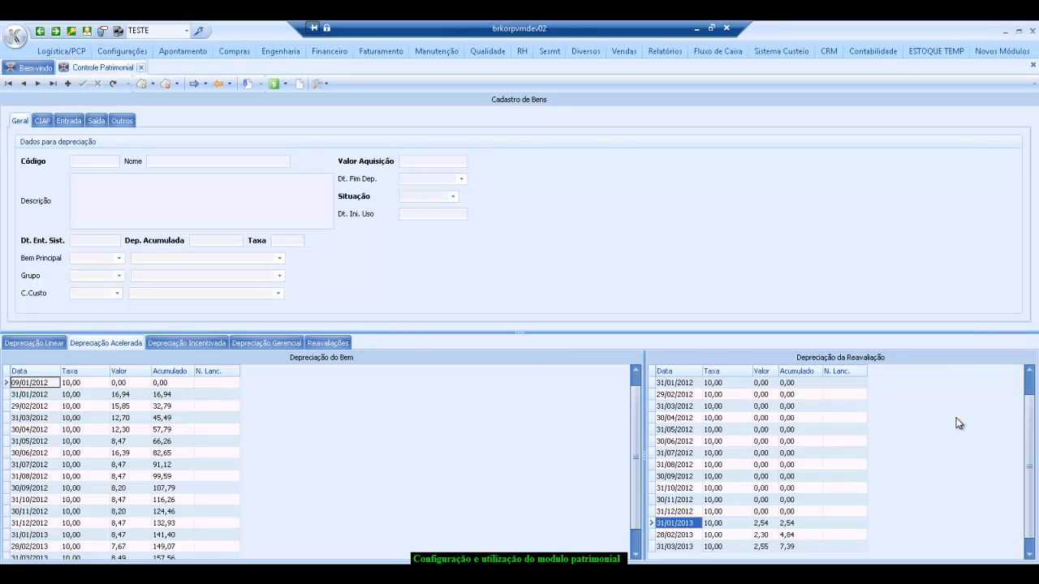
{"action": "key", "text": "Right"}
{"action": "key", "text": "Right"}
{"action": "key", "text": "Right"}
{"action": "key", "text": "Down"}
{"action": "key", "text": "Down"}
{"action": "key", "text": "Up"}
{"action": "key", "text": "Up"}
{"action": "key", "text": "Left"}
{"action": "key", "text": "Left"}
{"action": "key", "text": "Left"}
{"action": "key", "text": "Right"}
{"action": "key", "text": "Right"}
{"action": "key", "text": "Right"}
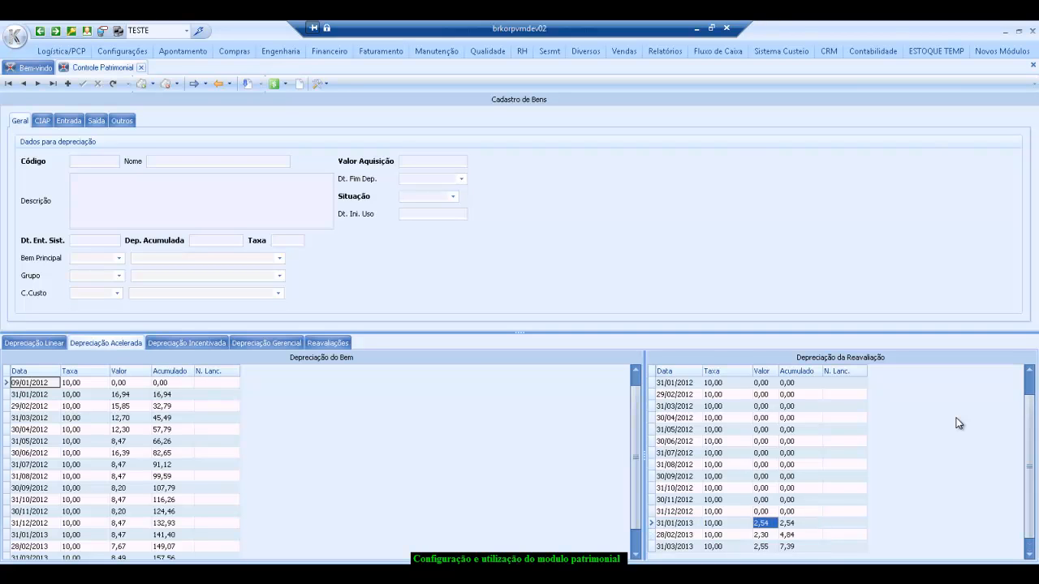
{"action": "key", "text": "Down"}
{"action": "key", "text": "Down"}
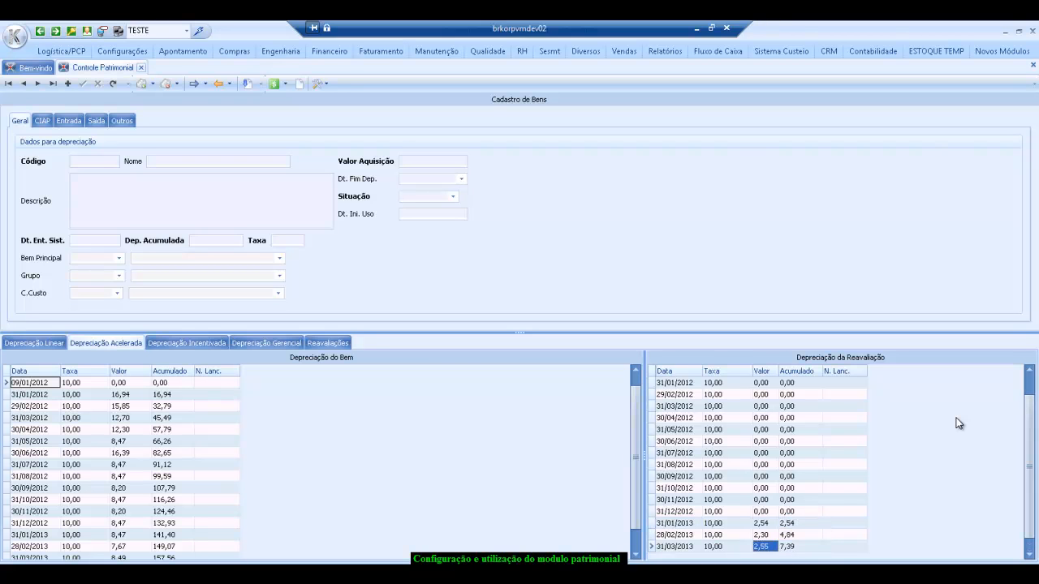
{"action": "key", "text": "Up"}
{"action": "key", "text": "Left"}
{"action": "key", "text": "Down"}
{"action": "key", "text": "Up"}
{"action": "key", "text": "Up"}
{"action": "key", "text": "Right"}
{"action": "key", "text": "Down"}
{"action": "key", "text": "Down"}
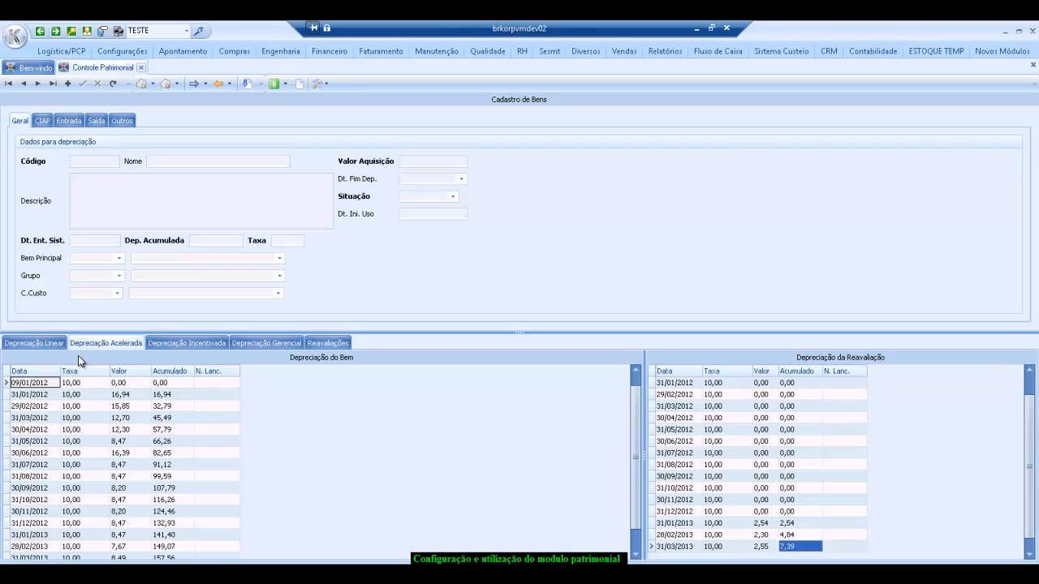
{"action": "left_click", "coordinate": [60, 344]}
{"action": "left_click", "coordinate": [891, 525]}
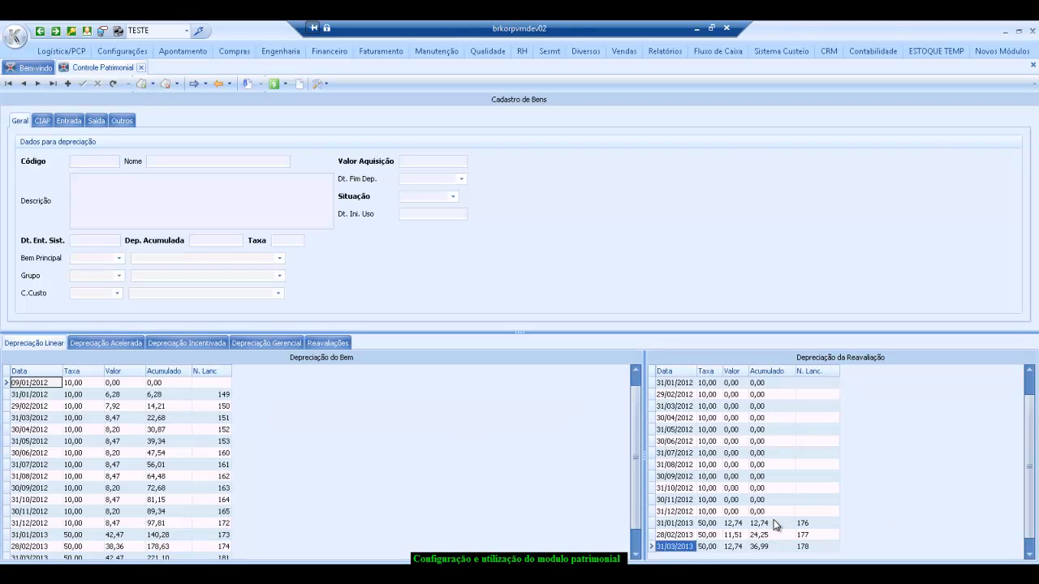
Inspect the rate, monthly value and accumulated value of the 31/01/2013 row in the linear Depreciação da Reavaliação table.
{"action": "left_click", "coordinate": [771, 525]}
{"action": "left_click", "coordinate": [717, 524]}
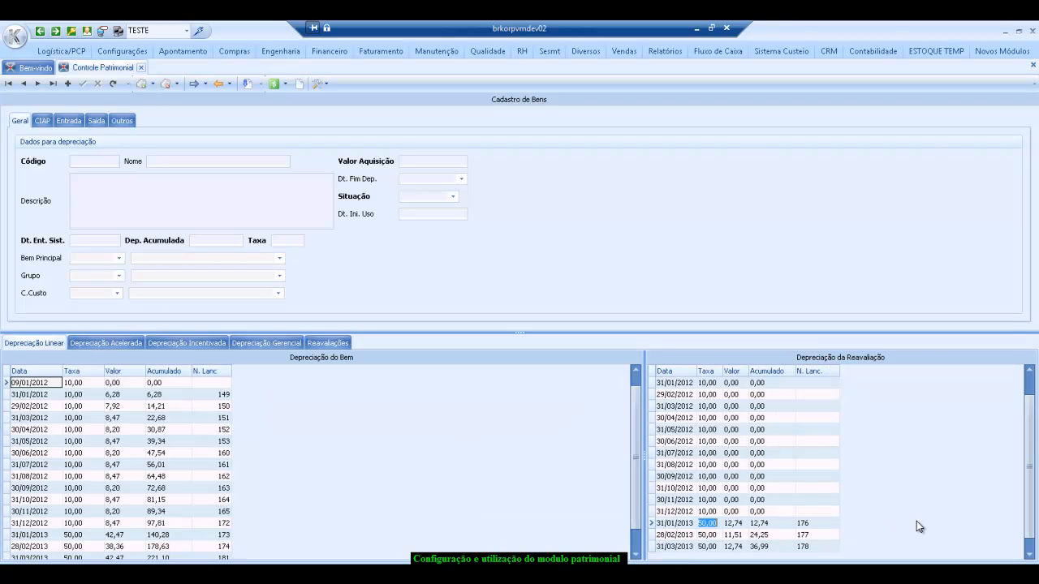
{"action": "key", "text": "Down"}
{"action": "key", "text": "Up"}
{"action": "key", "text": "Right"}
{"action": "key", "text": "Right"}
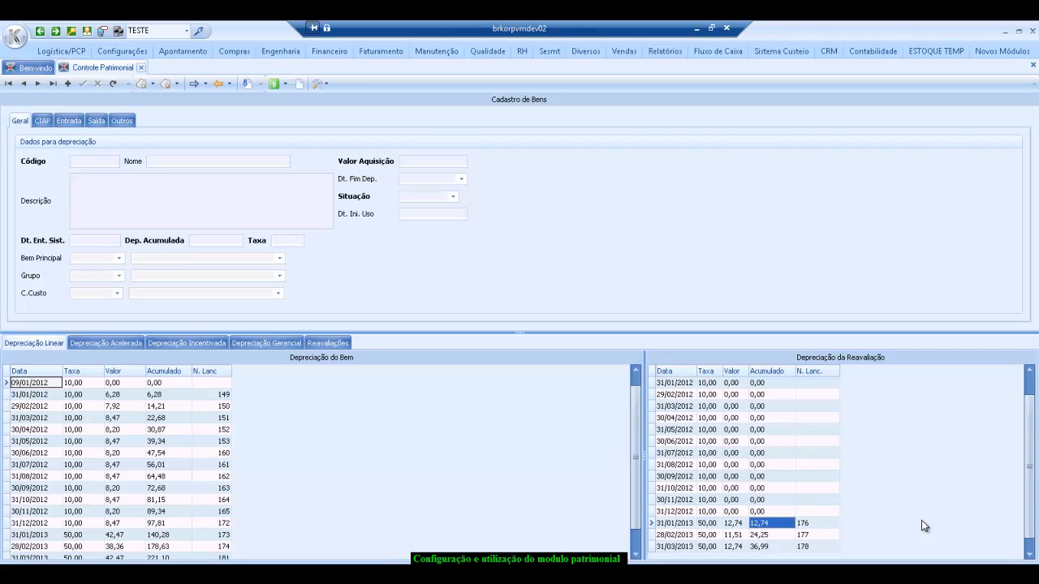
Compare the January to March 2013 rows of the asset's incentivized, managerial, accelerated and linear depreciation tables.
{"action": "left_click", "coordinate": [206, 342]}
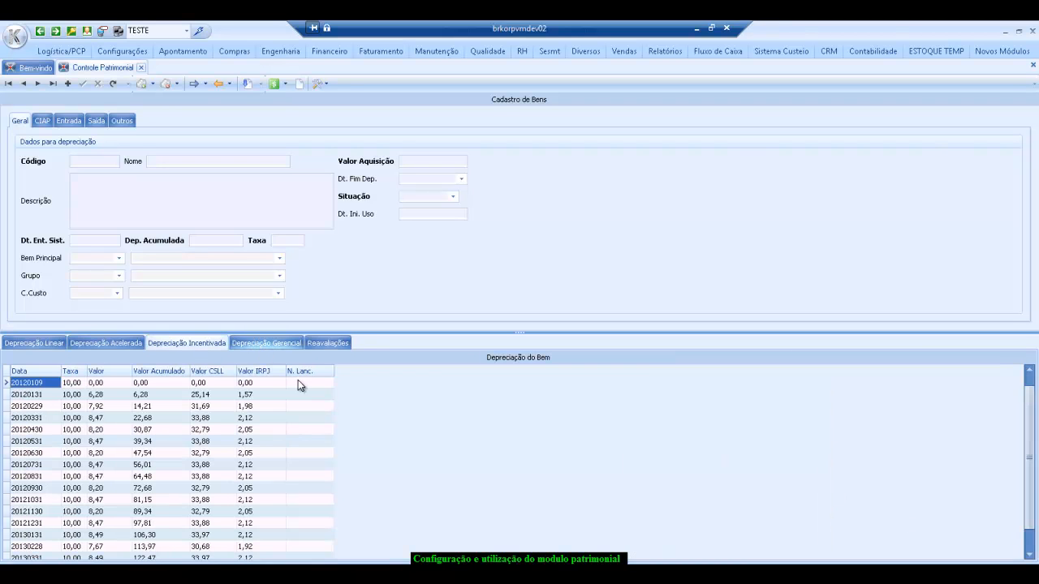
{"action": "key", "text": "ctrl+End"}
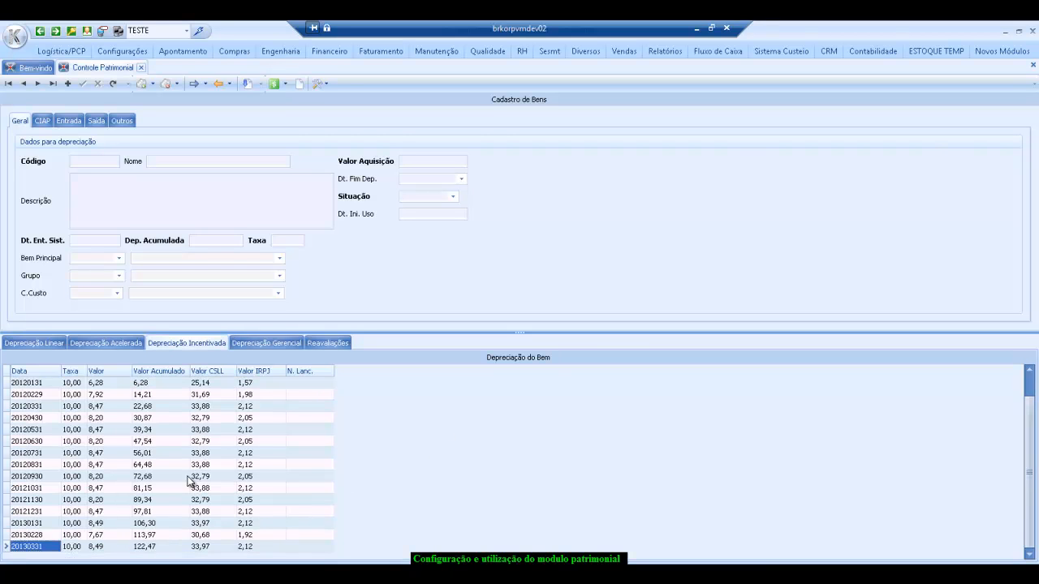
{"action": "left_click", "coordinate": [259, 343]}
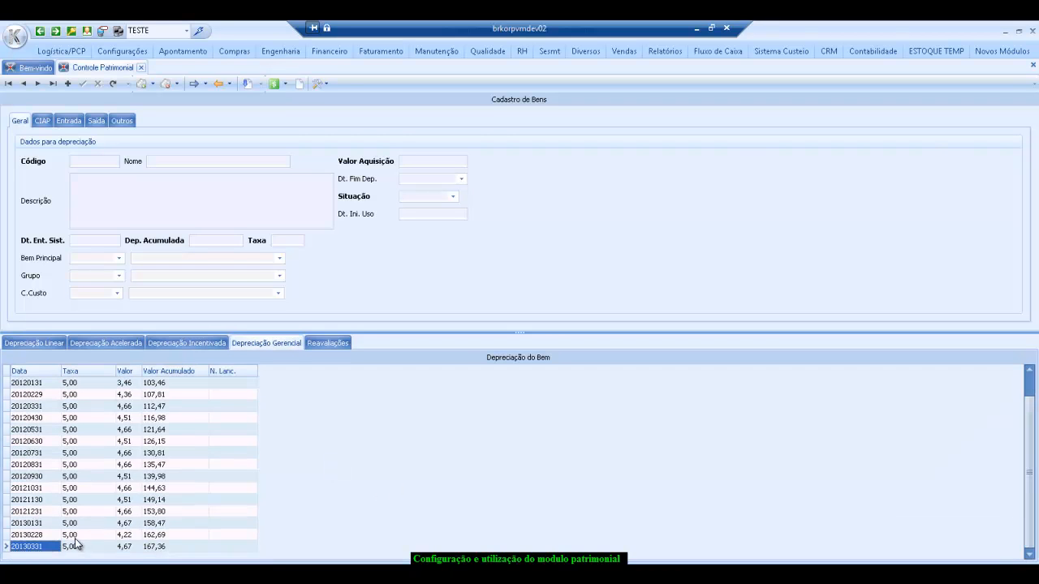
{"action": "left_click", "coordinate": [103, 342]}
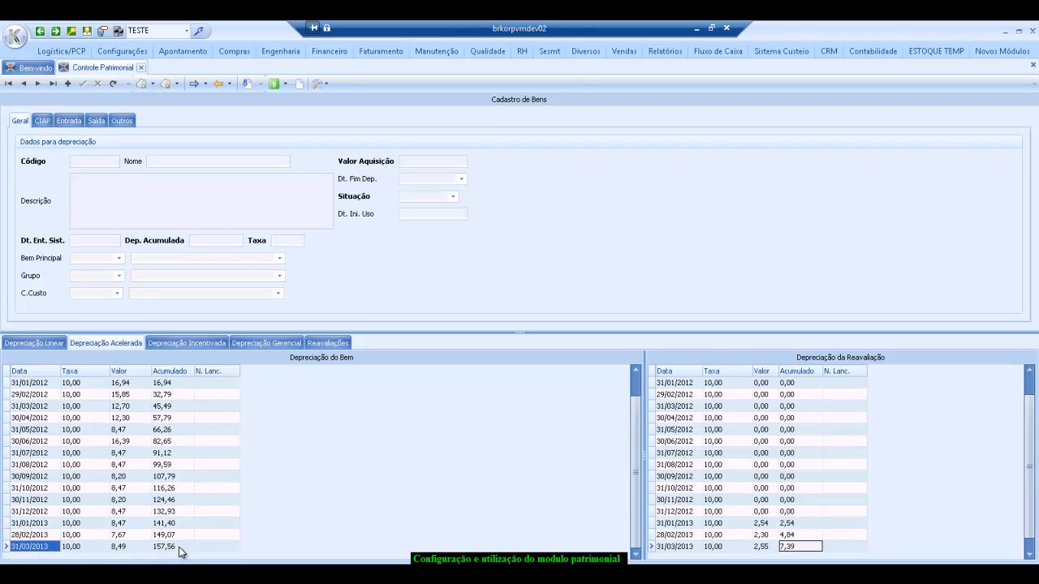
{"action": "left_click", "coordinate": [49, 344]}
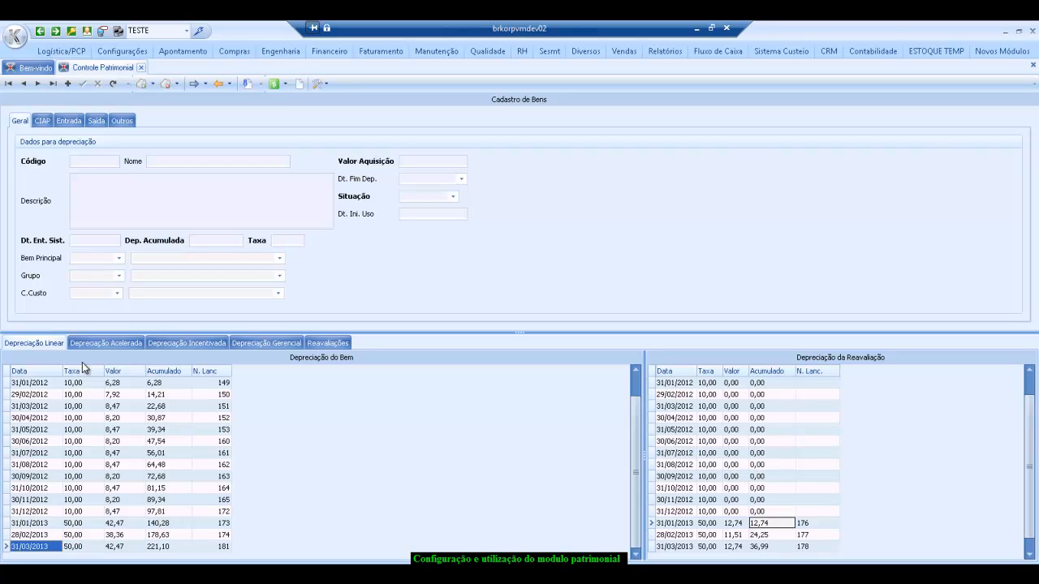
{"action": "left_click", "coordinate": [78, 511]}
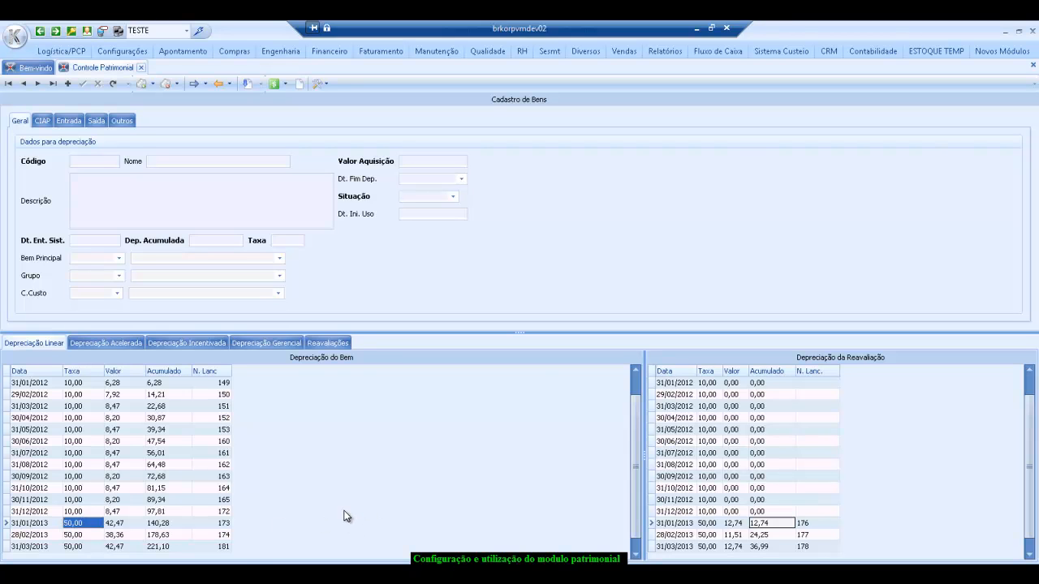
{"action": "left_click", "coordinate": [160, 547]}
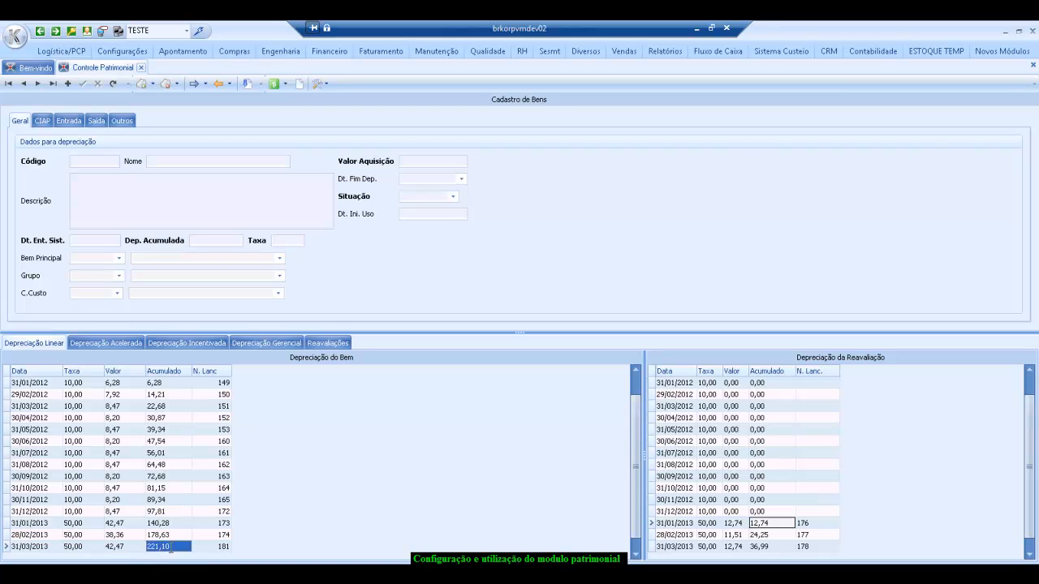
{"action": "left_click", "coordinate": [324, 519]}
Enter 30/04/2013 as the asset's exit date (Dt. Saída) in the exit data and save the record.
{"action": "left_click", "coordinate": [89, 119]}
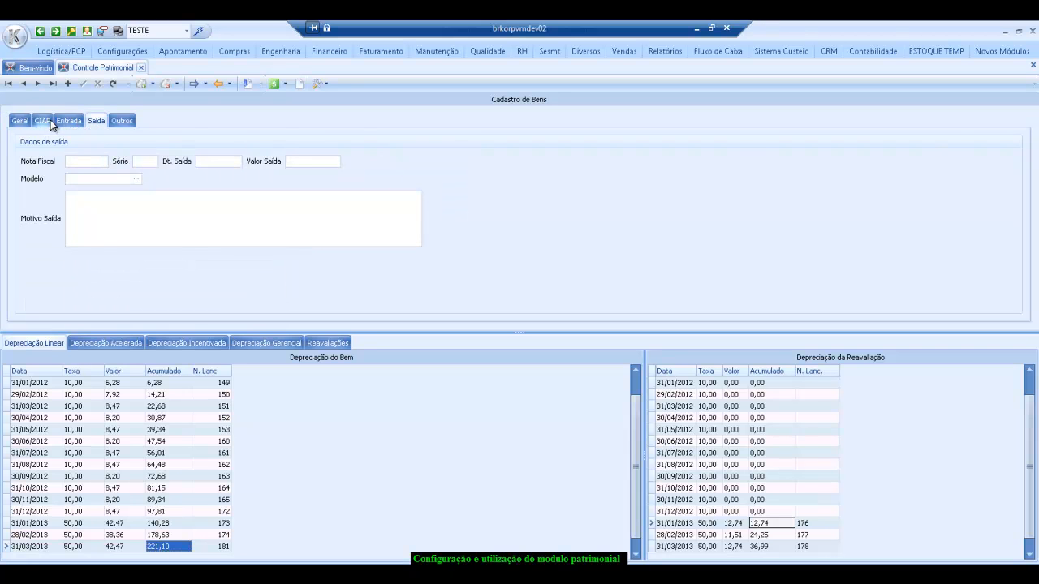
{"action": "left_click", "coordinate": [84, 162]}
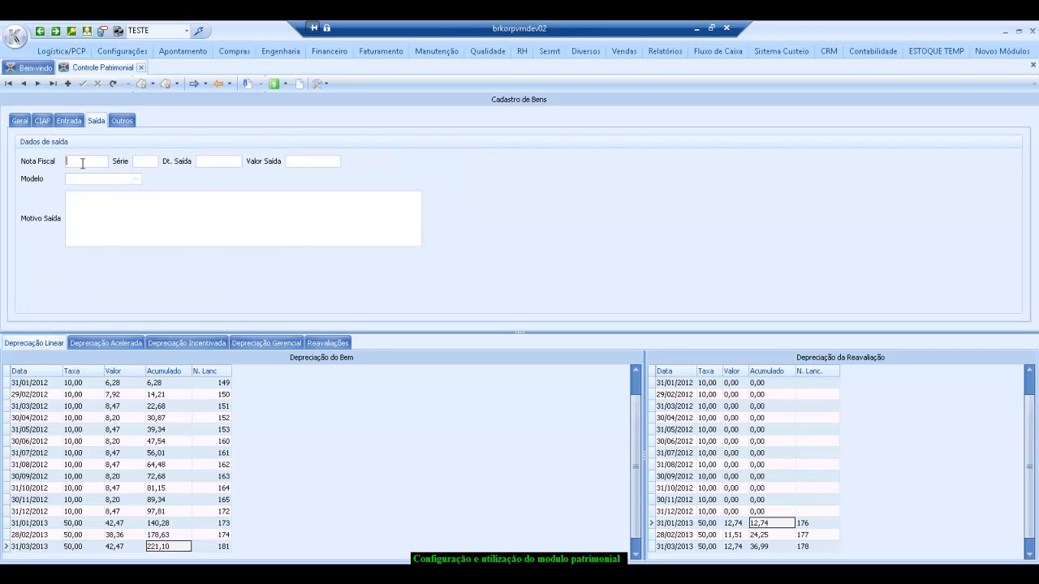
{"action": "left_click", "coordinate": [203, 166]}
{"action": "type", "text": "30/04/20"}
{"action": "key", "text": "BackSpace"}
{"action": "key", "text": "BackSpace"}
{"action": "type", "text": "13"}
{"action": "key", "text": "Tab"}
{"action": "left_click", "coordinate": [82, 85]}
Set the asset's depreciation end date (Dt. Fim Dep.) to 31/03/2014, save, and run the depreciation for the single asset.
{"action": "left_click", "coordinate": [21, 121]}
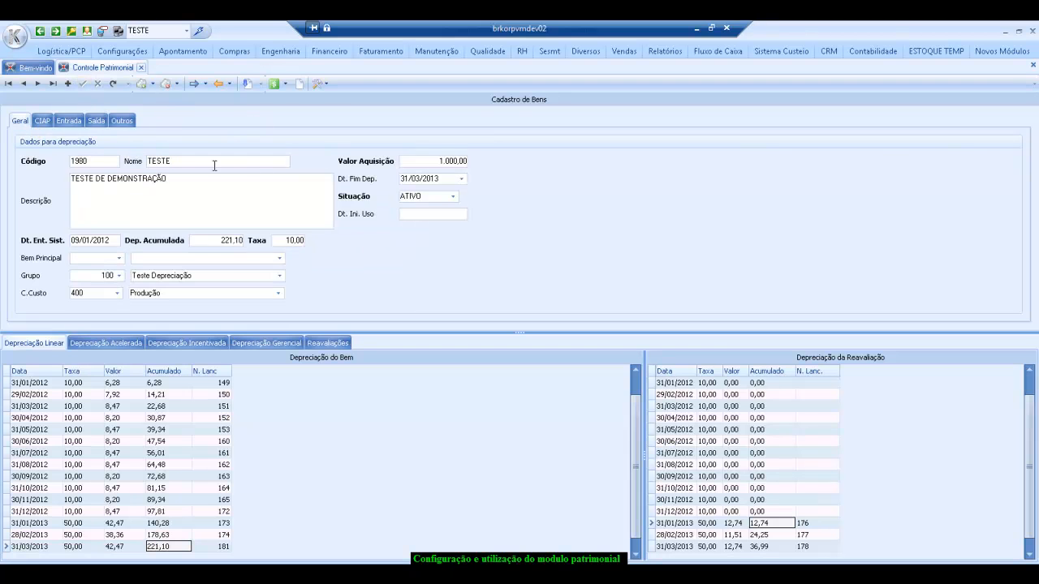
{"action": "left_click", "coordinate": [463, 180]}
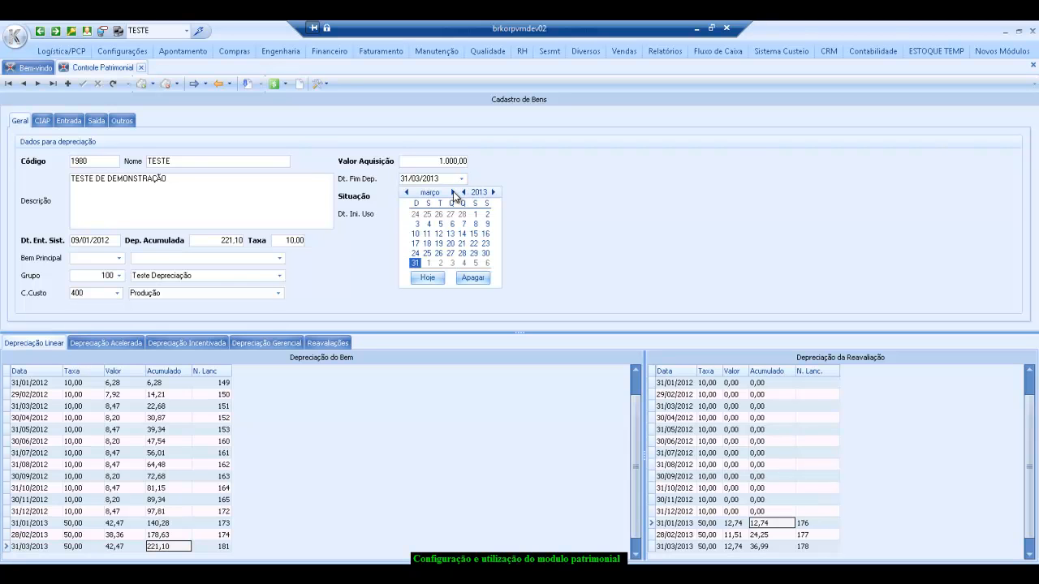
{"action": "left_click", "coordinate": [493, 192]}
{"action": "left_click", "coordinate": [427, 263]}
{"action": "left_click", "coordinate": [84, 87]}
{"action": "left_click", "coordinate": [152, 84]}
{"action": "left_click", "coordinate": [153, 95]}
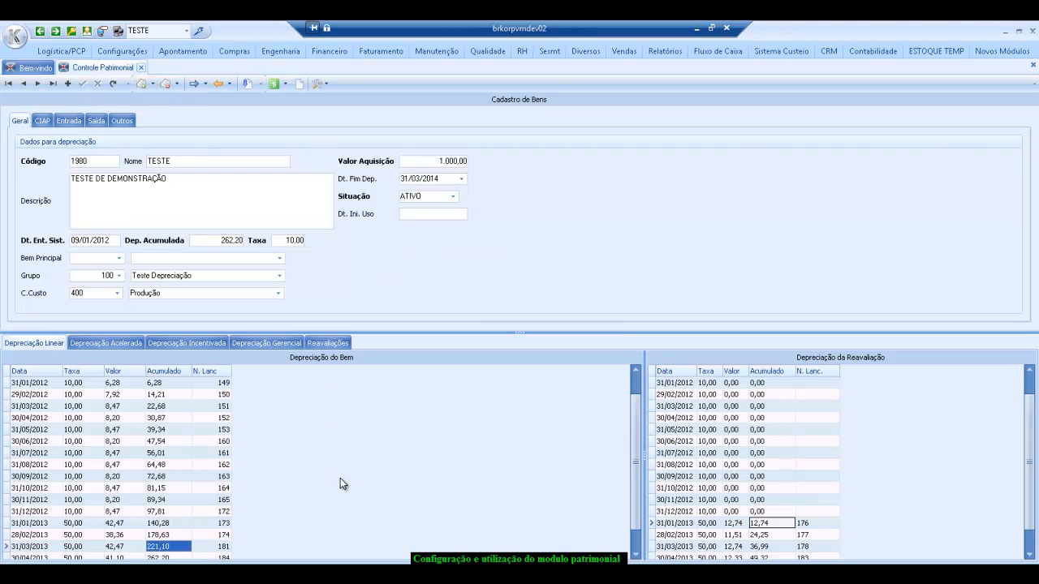
Review the 30/04/2013 rows of the asset and its revaluation in the linear table, and check the accelerated depreciation.
{"action": "key", "text": "Down"}
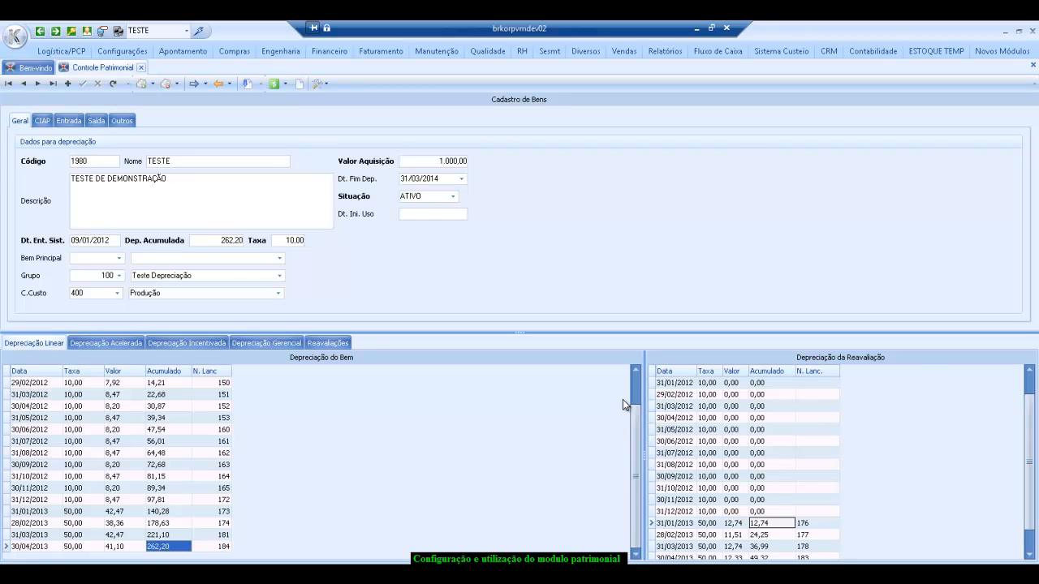
{"action": "left_click", "coordinate": [939, 441]}
{"action": "key", "text": "Down"}
{"action": "key", "text": "Down"}
{"action": "key", "text": "Down"}
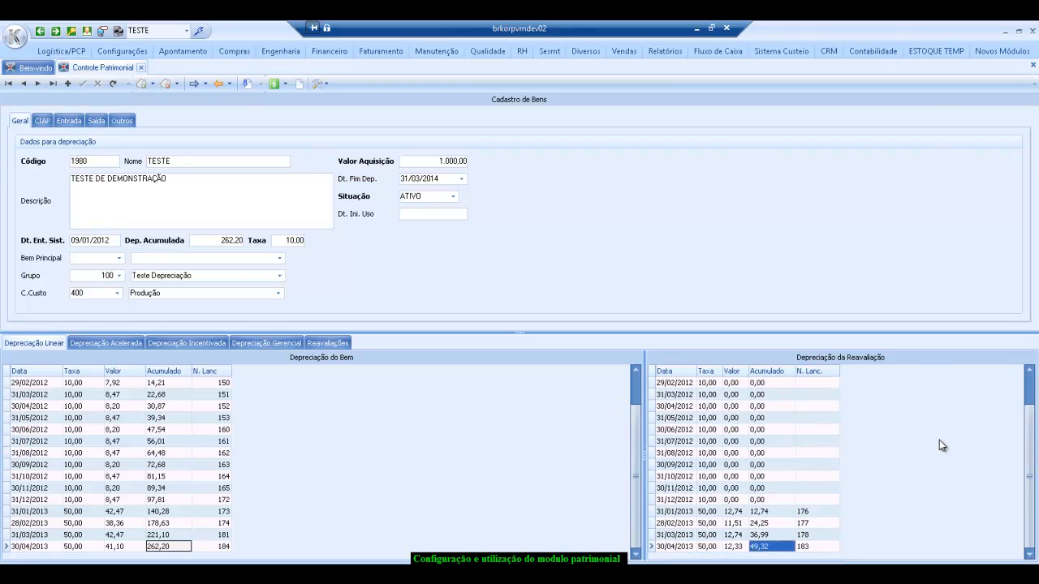
{"action": "left_click", "coordinate": [121, 344]}
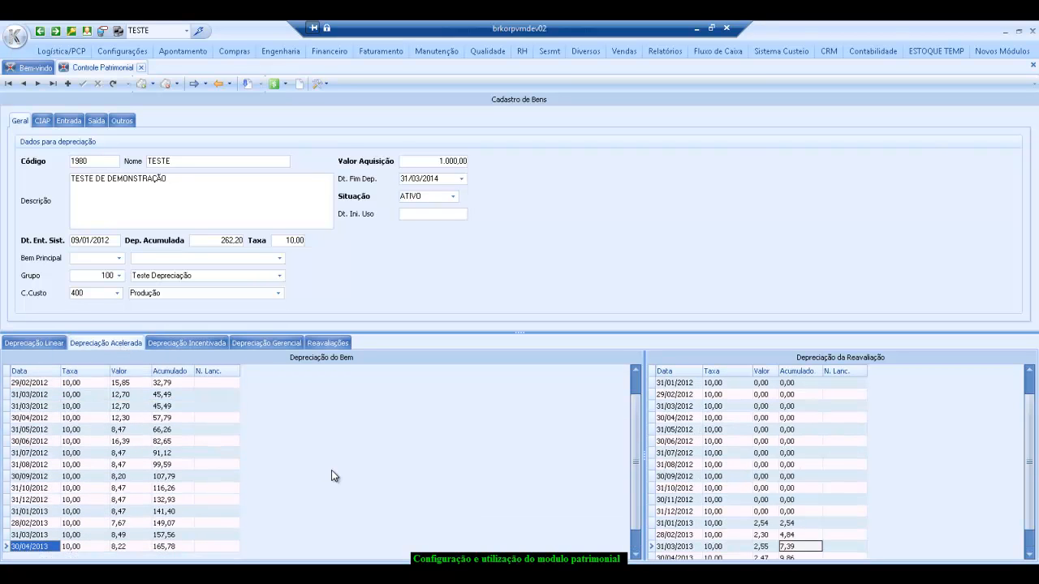
{"action": "left_click", "coordinate": [43, 345]}
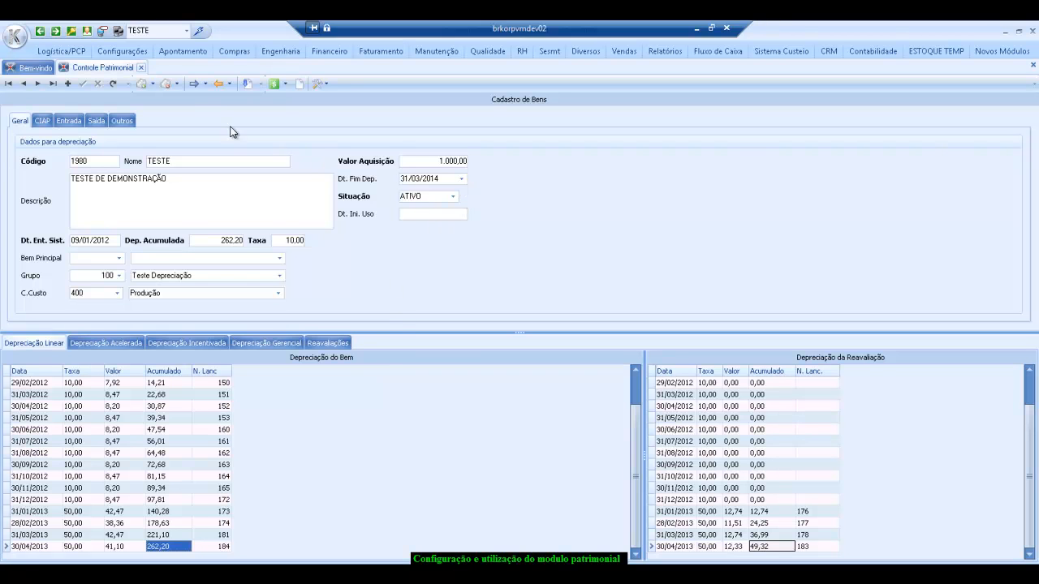
Try to run the single-asset depreciation again with the exit date still filled in.
{"action": "left_click", "coordinate": [152, 84]}
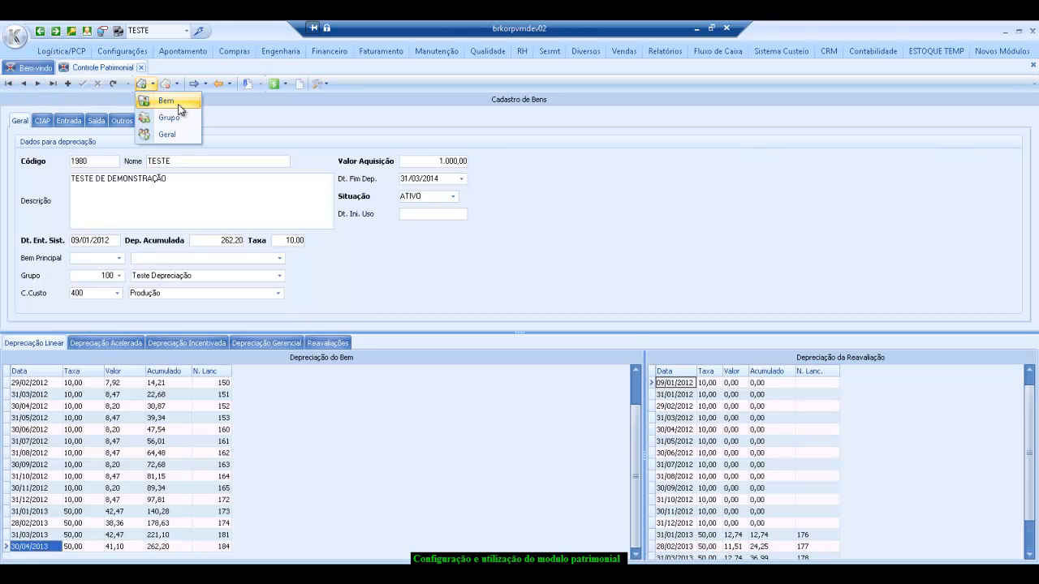
{"action": "left_click", "coordinate": [179, 107]}
{"action": "left_click", "coordinate": [527, 439]}
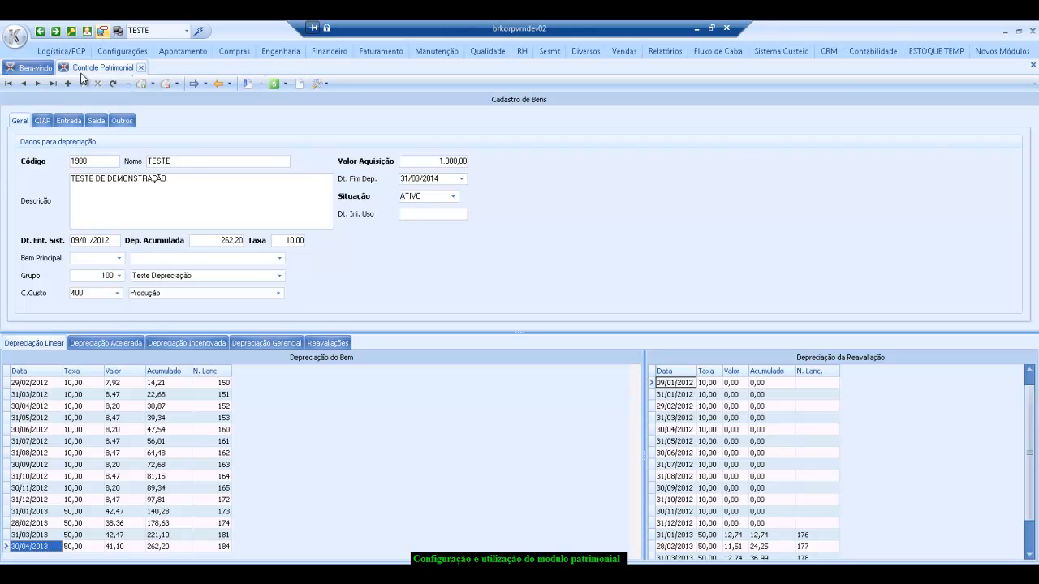
Clear the exit date (Dt. Saída) from the asset's exit data and save the record.
{"action": "left_click", "coordinate": [95, 122]}
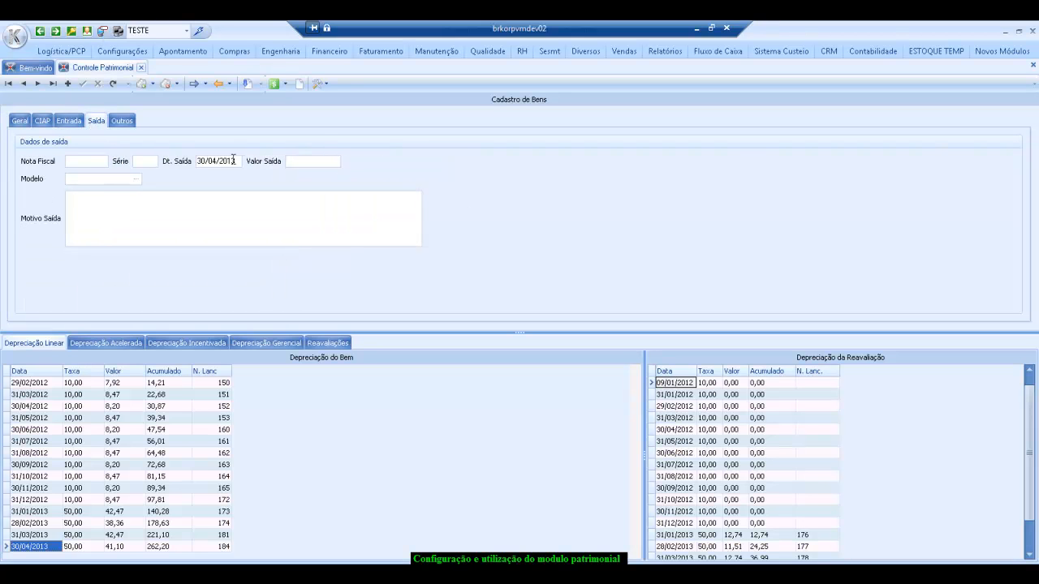
{"action": "left_click_drag", "start_coordinate": [236, 161], "coordinate": [158, 158]}
{"action": "key", "text": "Delete"}
{"action": "left_click", "coordinate": [82, 83]}
Run the depreciation for the single asset through its 31/03/2014 end date.
{"action": "left_click", "coordinate": [20, 120]}
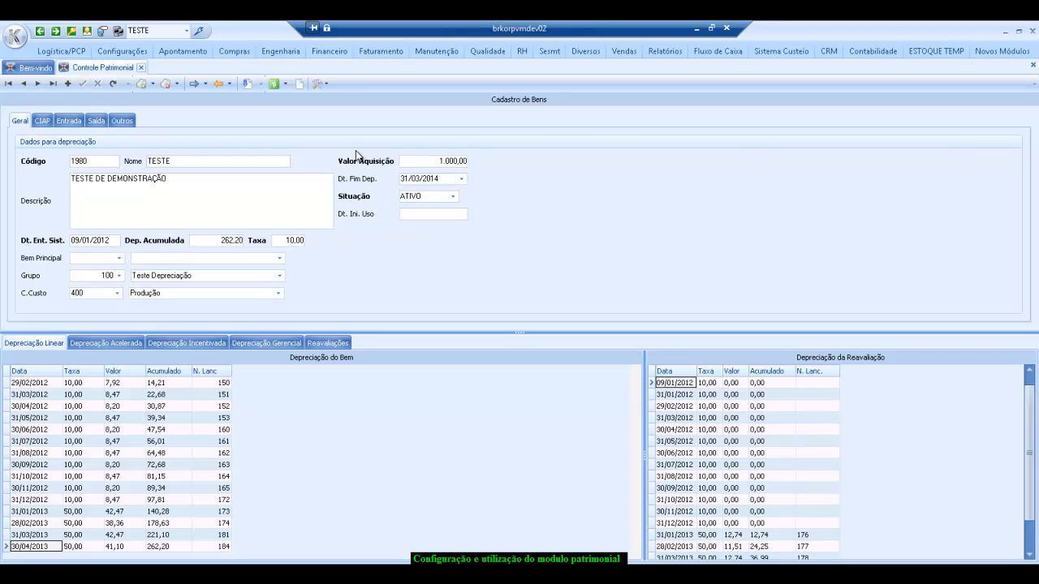
{"action": "left_click", "coordinate": [151, 85]}
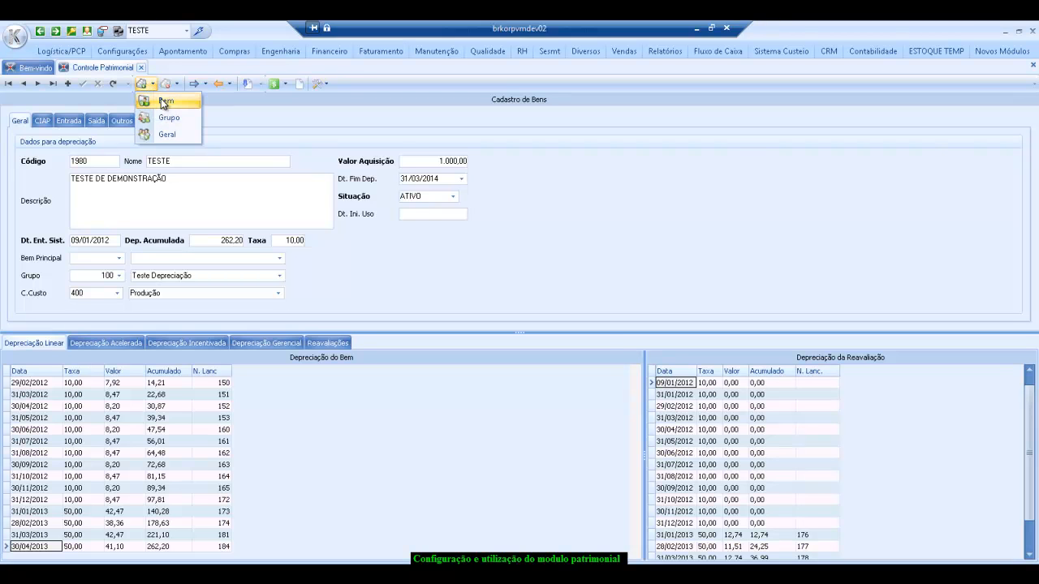
{"action": "left_click", "coordinate": [161, 99]}
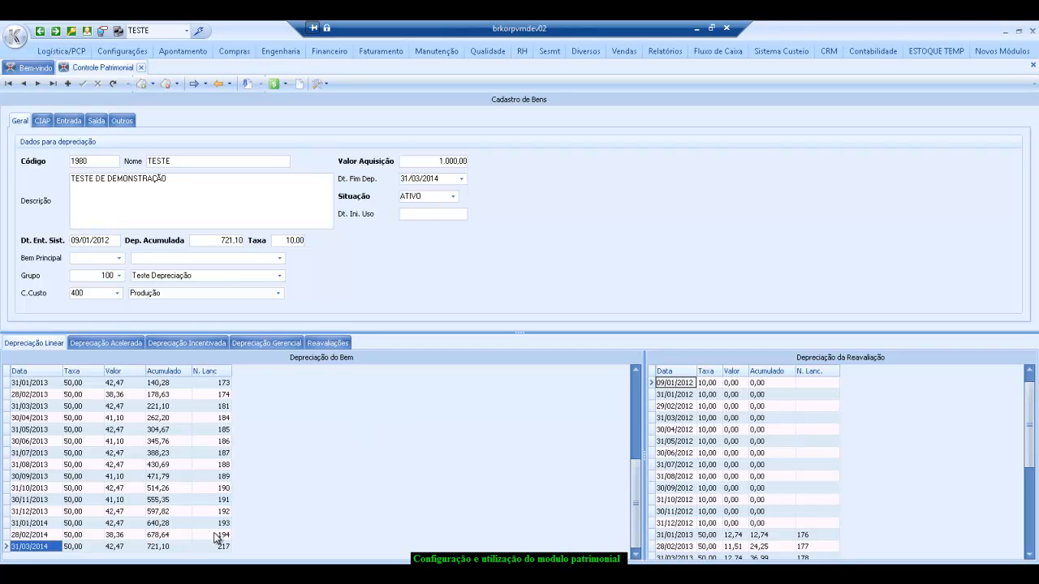
Change the asset's status (Situação) to BAIXADO and save the record.
{"action": "left_click", "coordinate": [316, 200]}
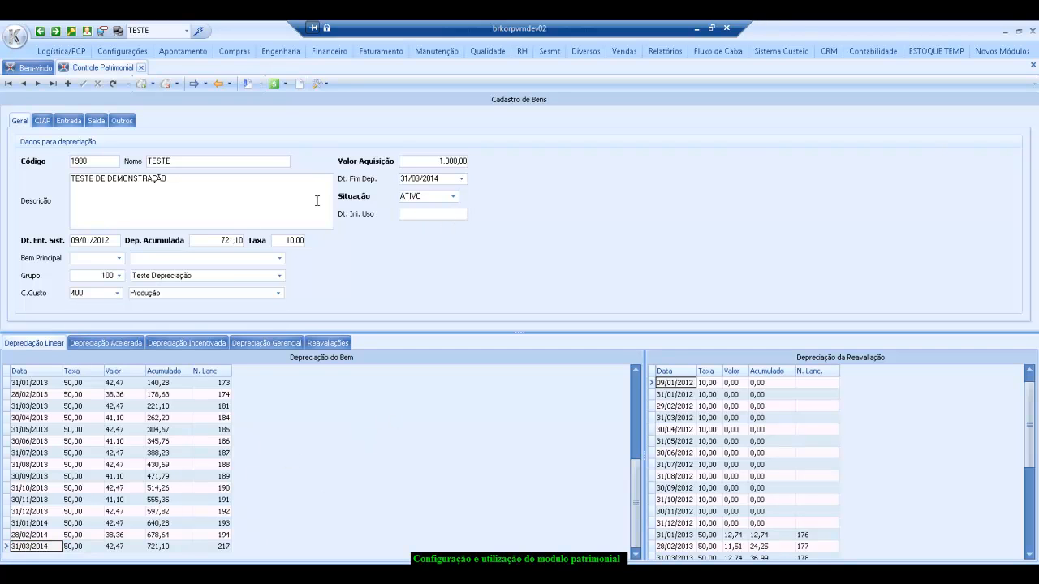
{"action": "left_click_drag", "start_coordinate": [428, 196], "coordinate": [365, 195]}
{"action": "type", "text": "BAIXADO"}
{"action": "left_click", "coordinate": [81, 86]}
Set the asset's depreciation end date (Dt. Fim Dep.) to 30/04/2014 and save the record.
{"action": "left_click", "coordinate": [461, 178]}
{"action": "left_click", "coordinate": [457, 192]}
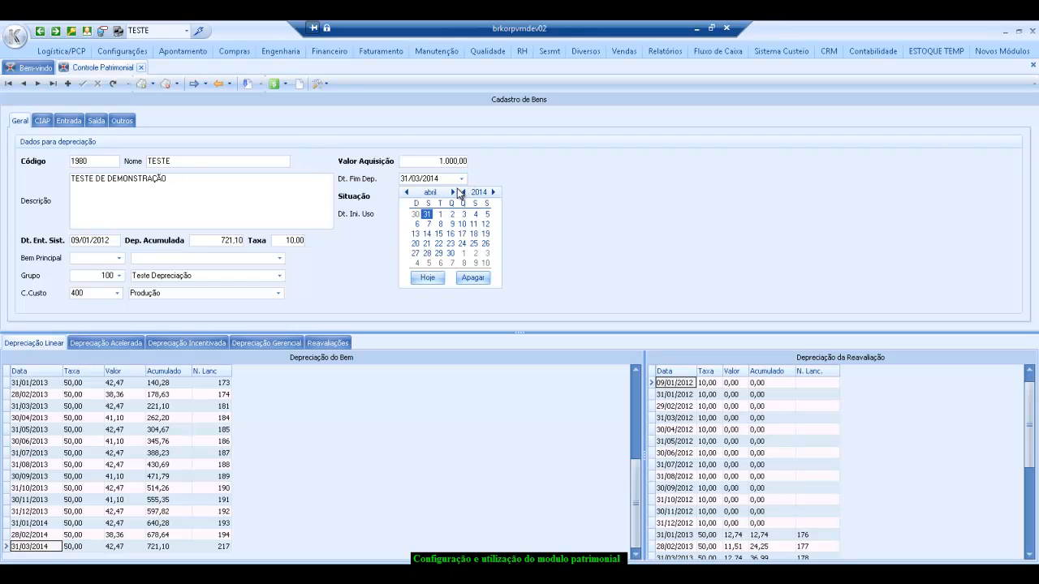
{"action": "left_click", "coordinate": [452, 255]}
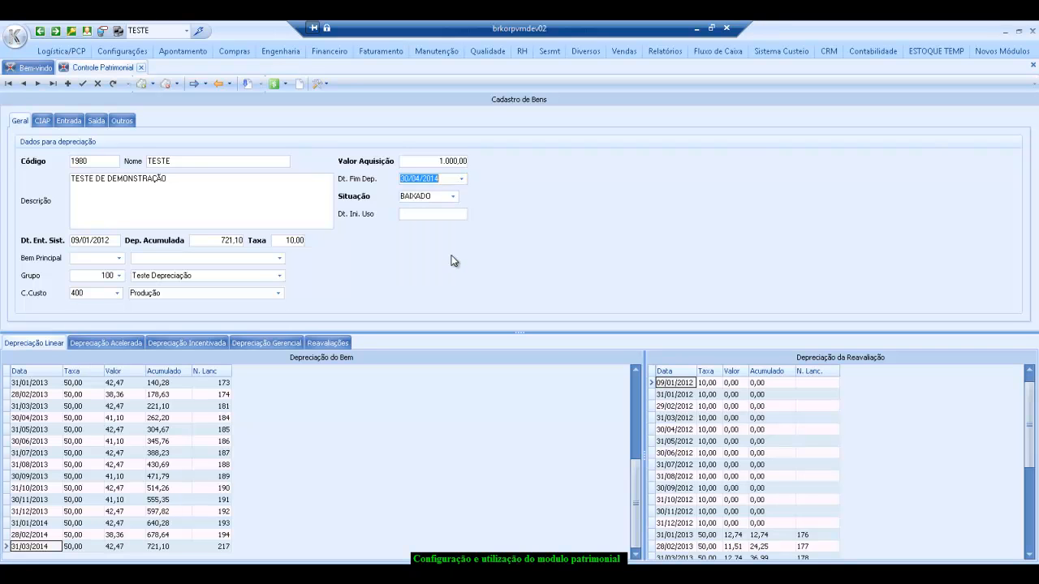
{"action": "left_click", "coordinate": [85, 86]}
Try to run the depreciation for the written-off asset, then read and close the Erros Depreciação report.
{"action": "left_click", "coordinate": [143, 87]}
{"action": "left_click", "coordinate": [154, 98]}
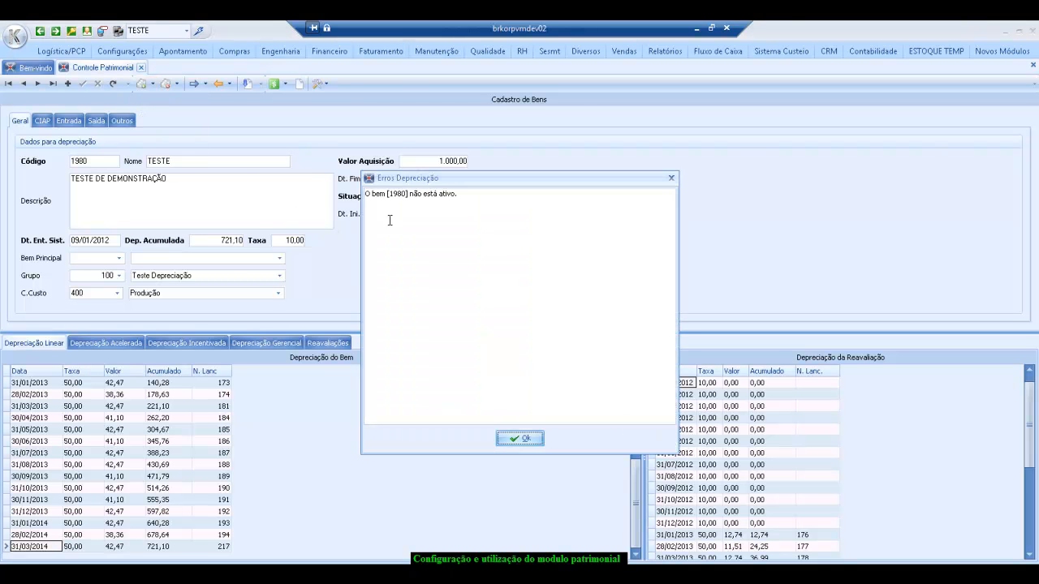
{"action": "left_click_drag", "start_coordinate": [467, 198], "coordinate": [365, 194]}
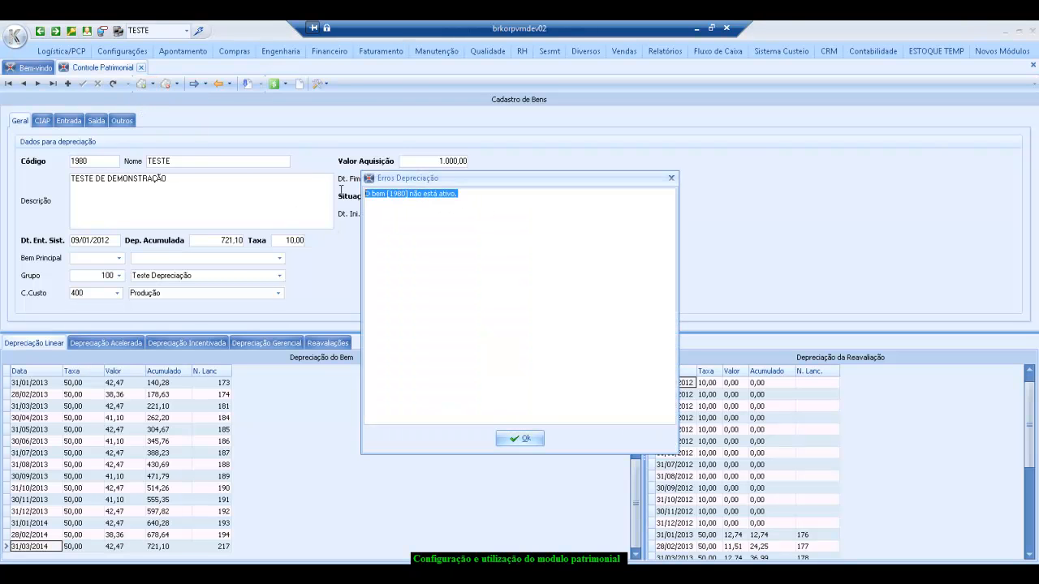
{"action": "left_click", "coordinate": [502, 233]}
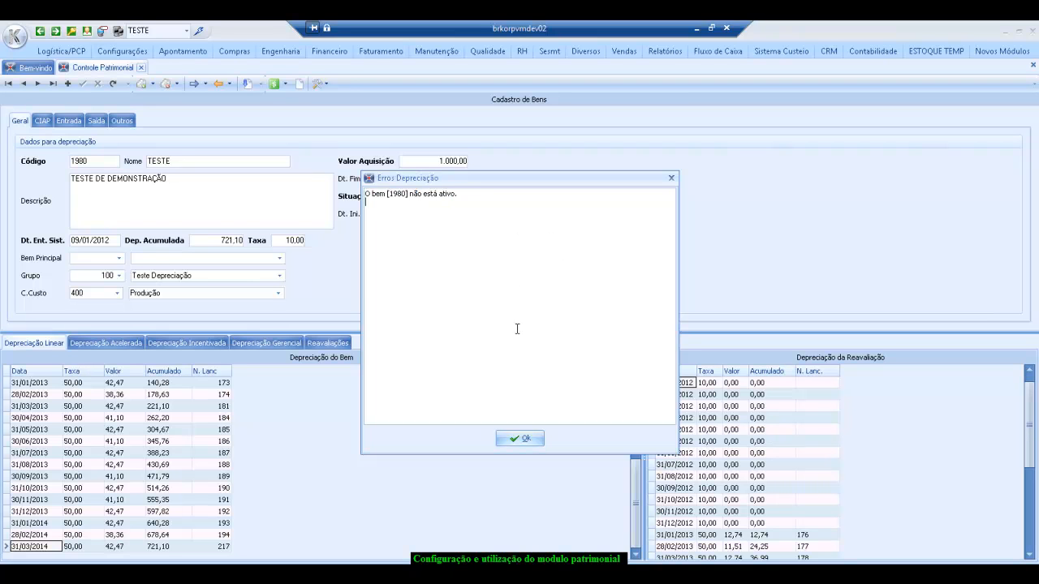
{"action": "left_click", "coordinate": [526, 439]}
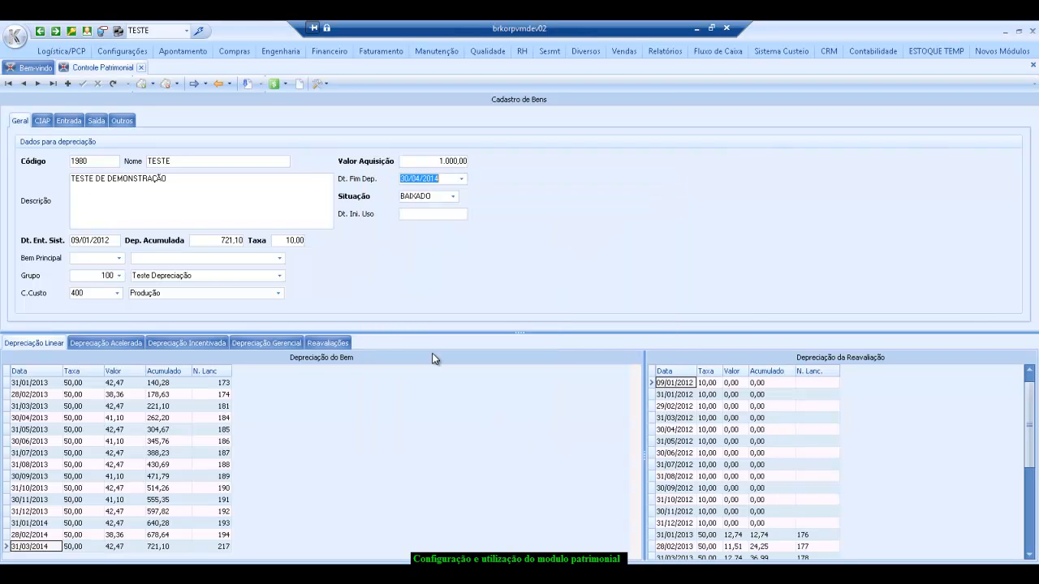
{"action": "left_click", "coordinate": [382, 435]}
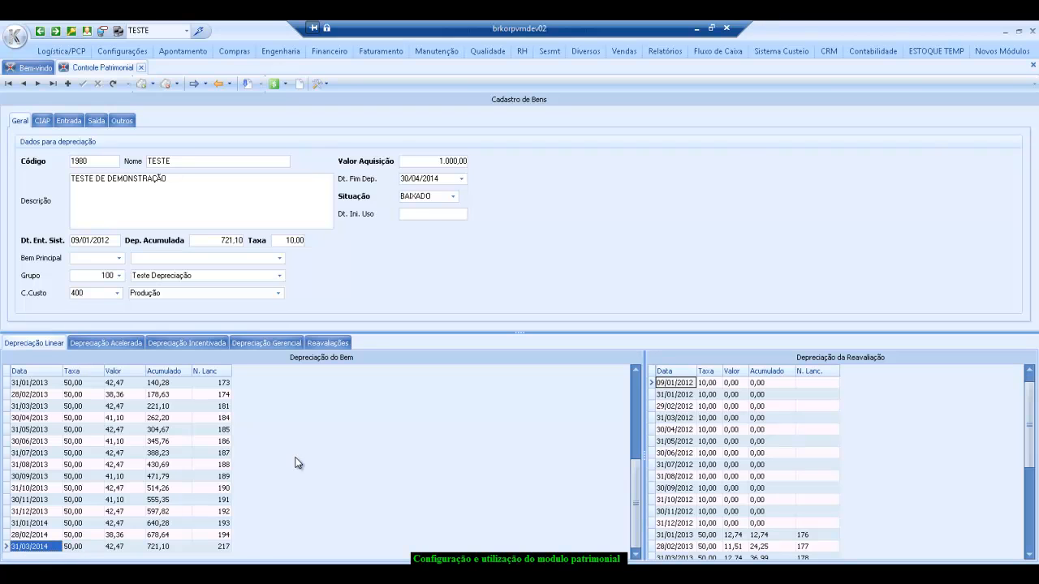